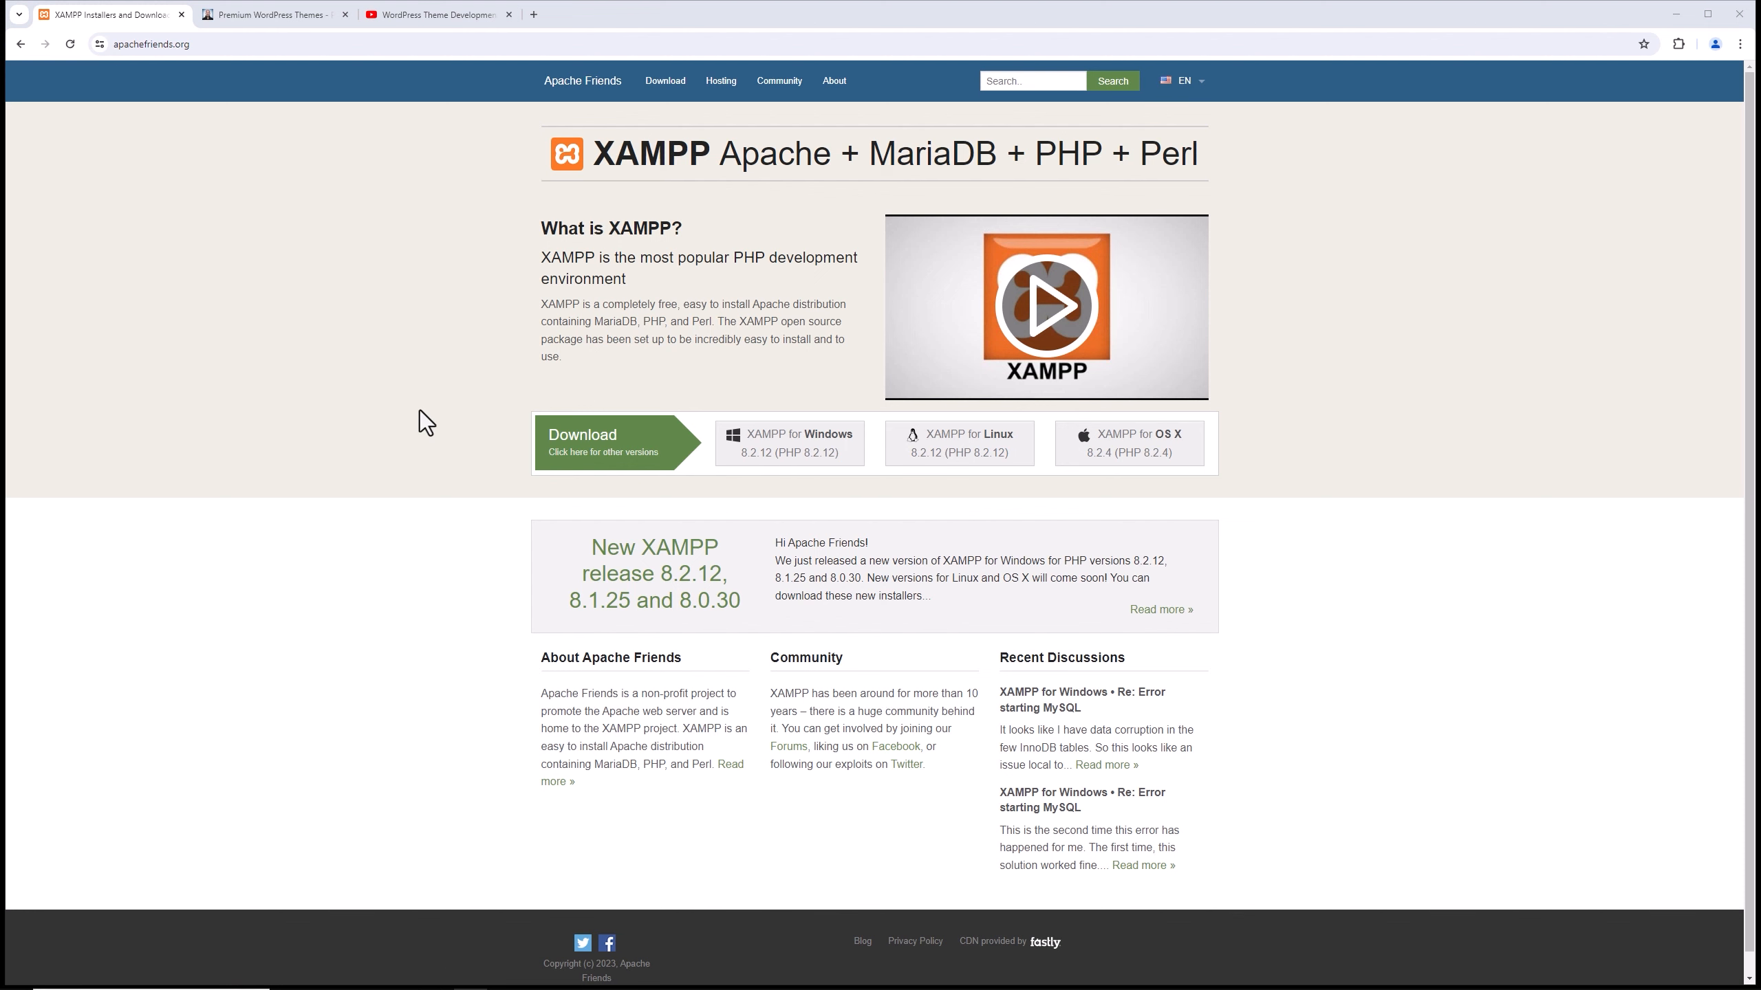
Download the XAMPP 8.2.12 installer for Windows and save it in the Downloads folder.
{"action": "key", "text": "ctrl+plus"}
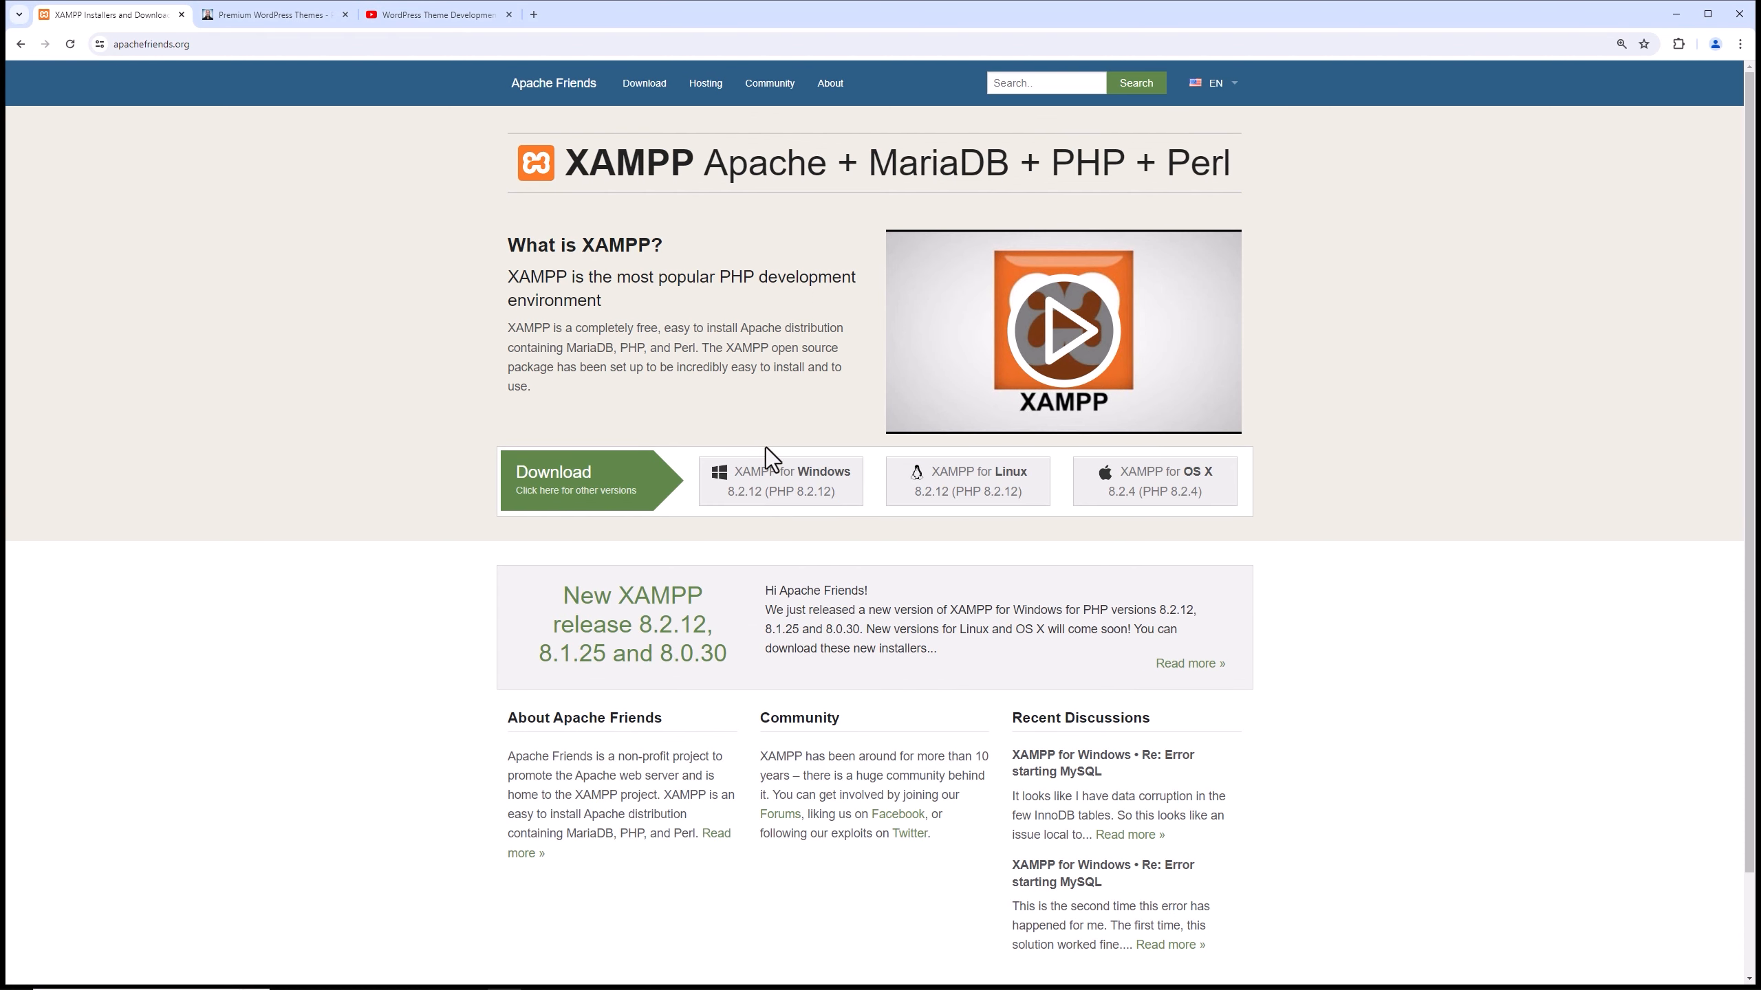
{"action": "left_click", "coordinate": [769, 498]}
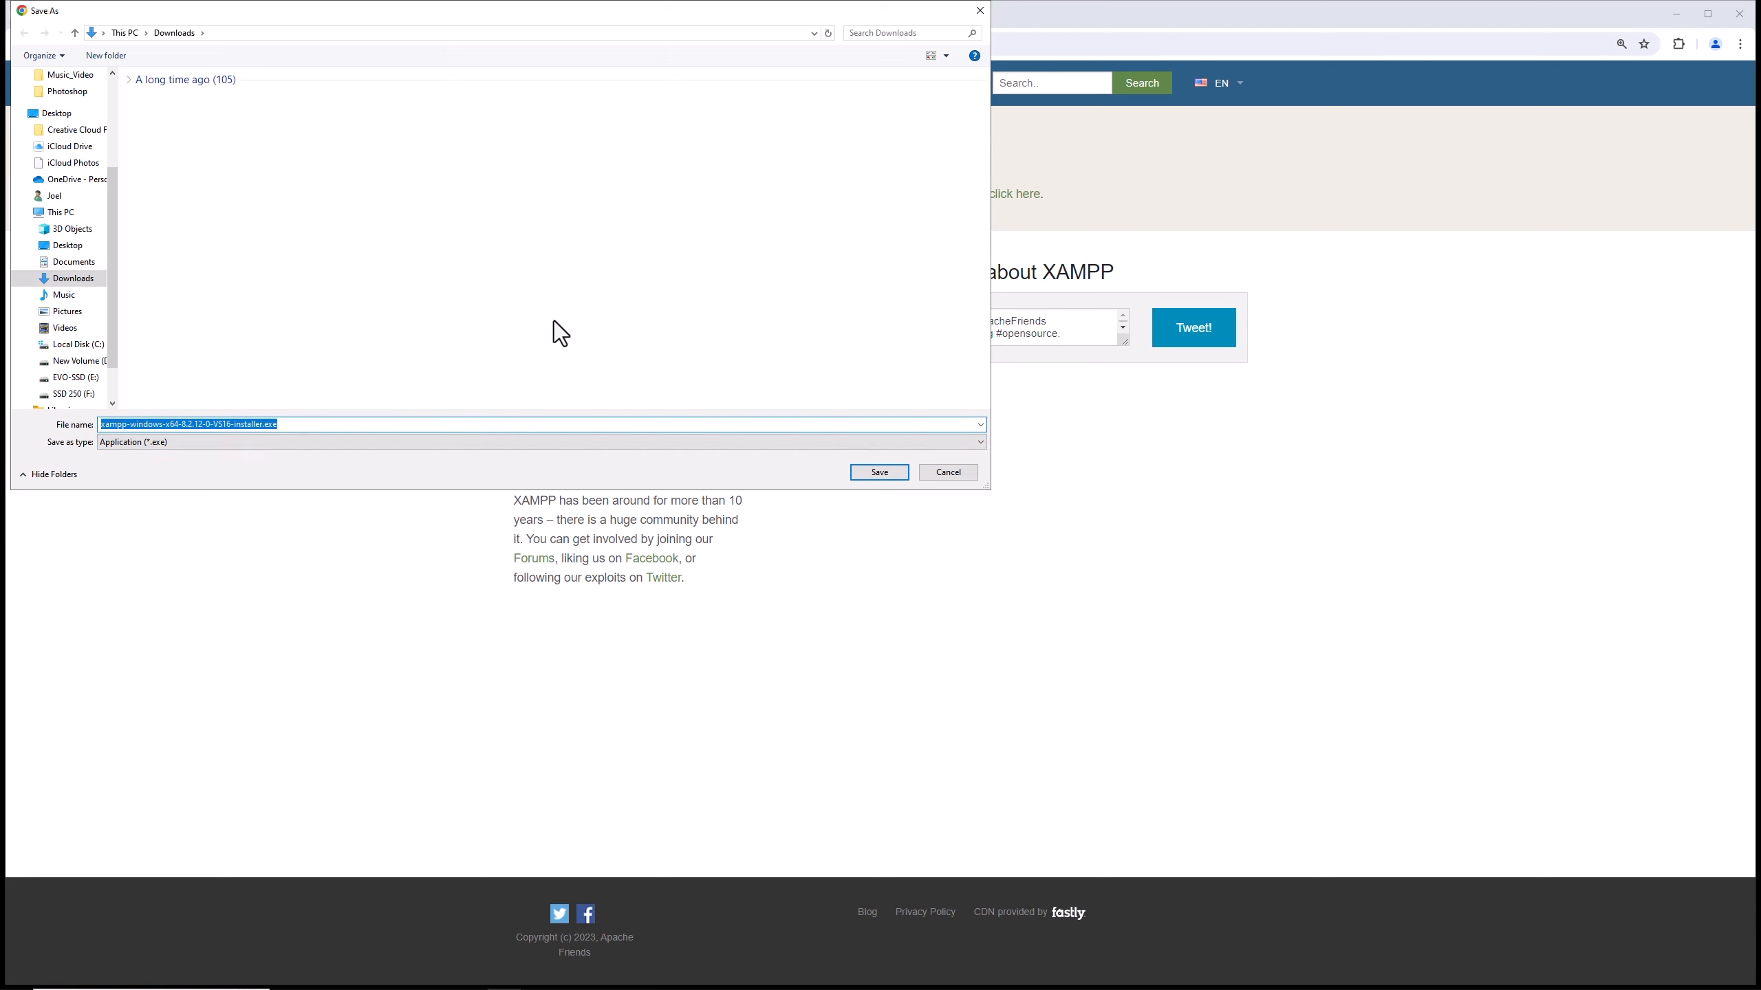
{"action": "left_click", "coordinate": [869, 478]}
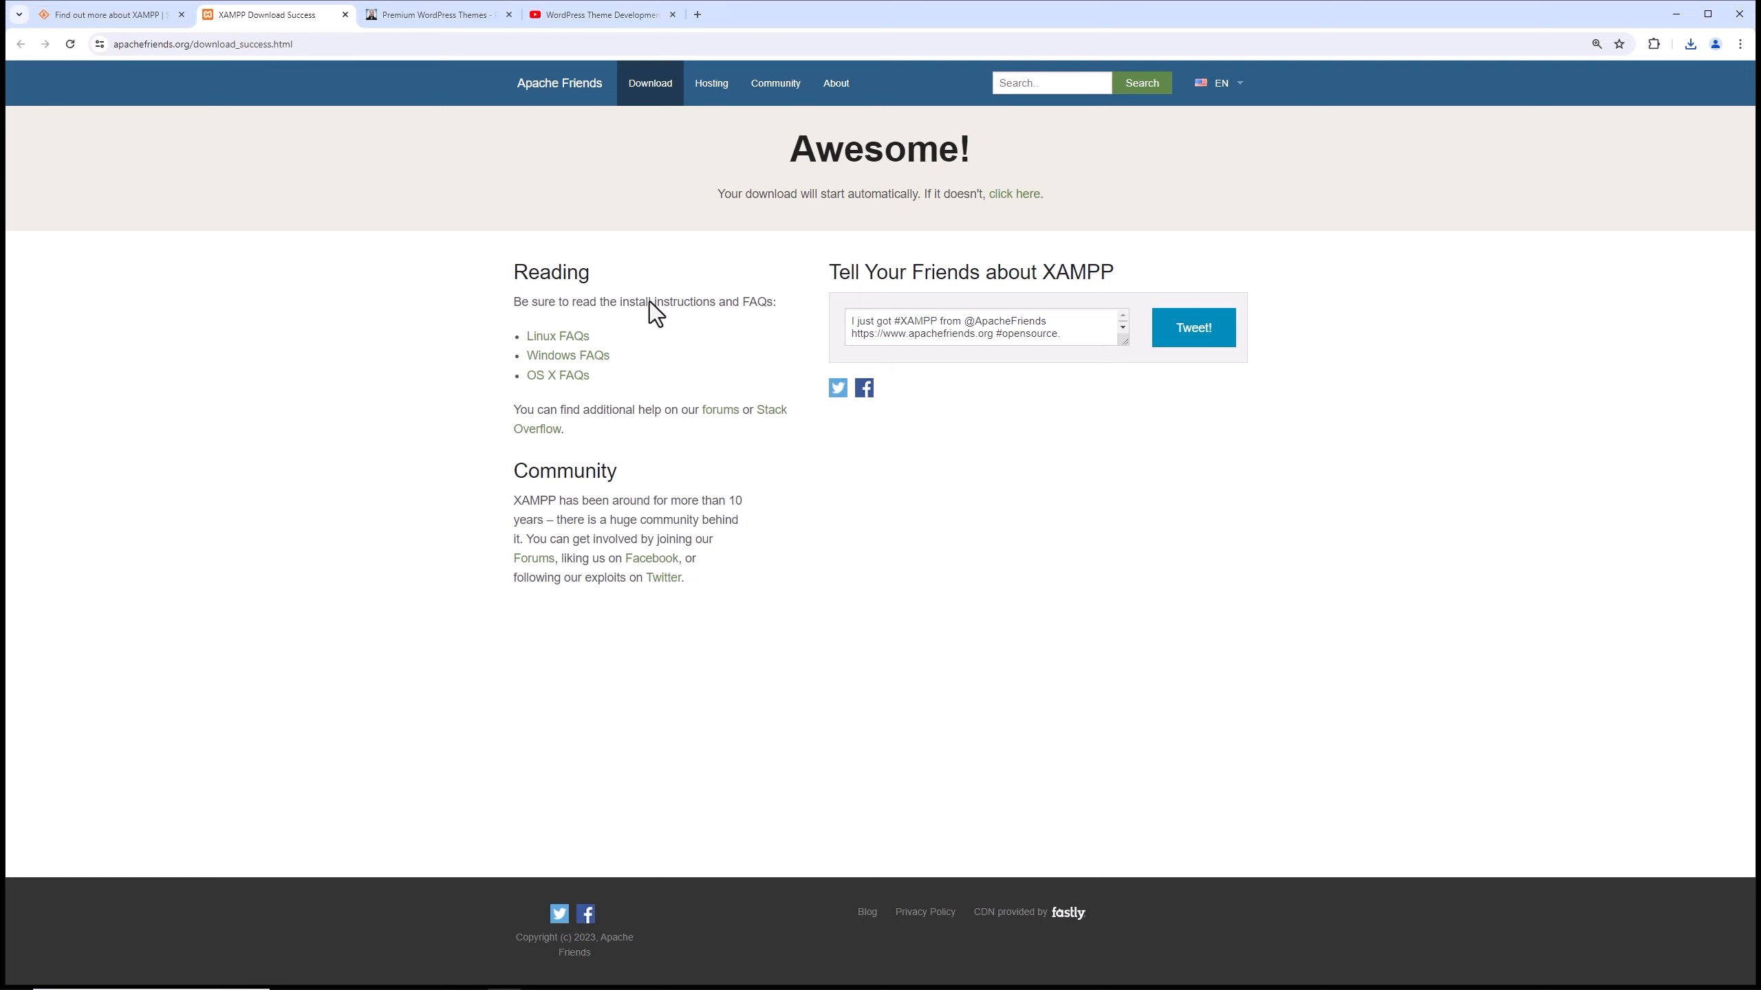
Look over the PixemWeb premium WordPress themes page and the WordPress theme development playlist on YouTube.
{"action": "left_click", "coordinate": [417, 20]}
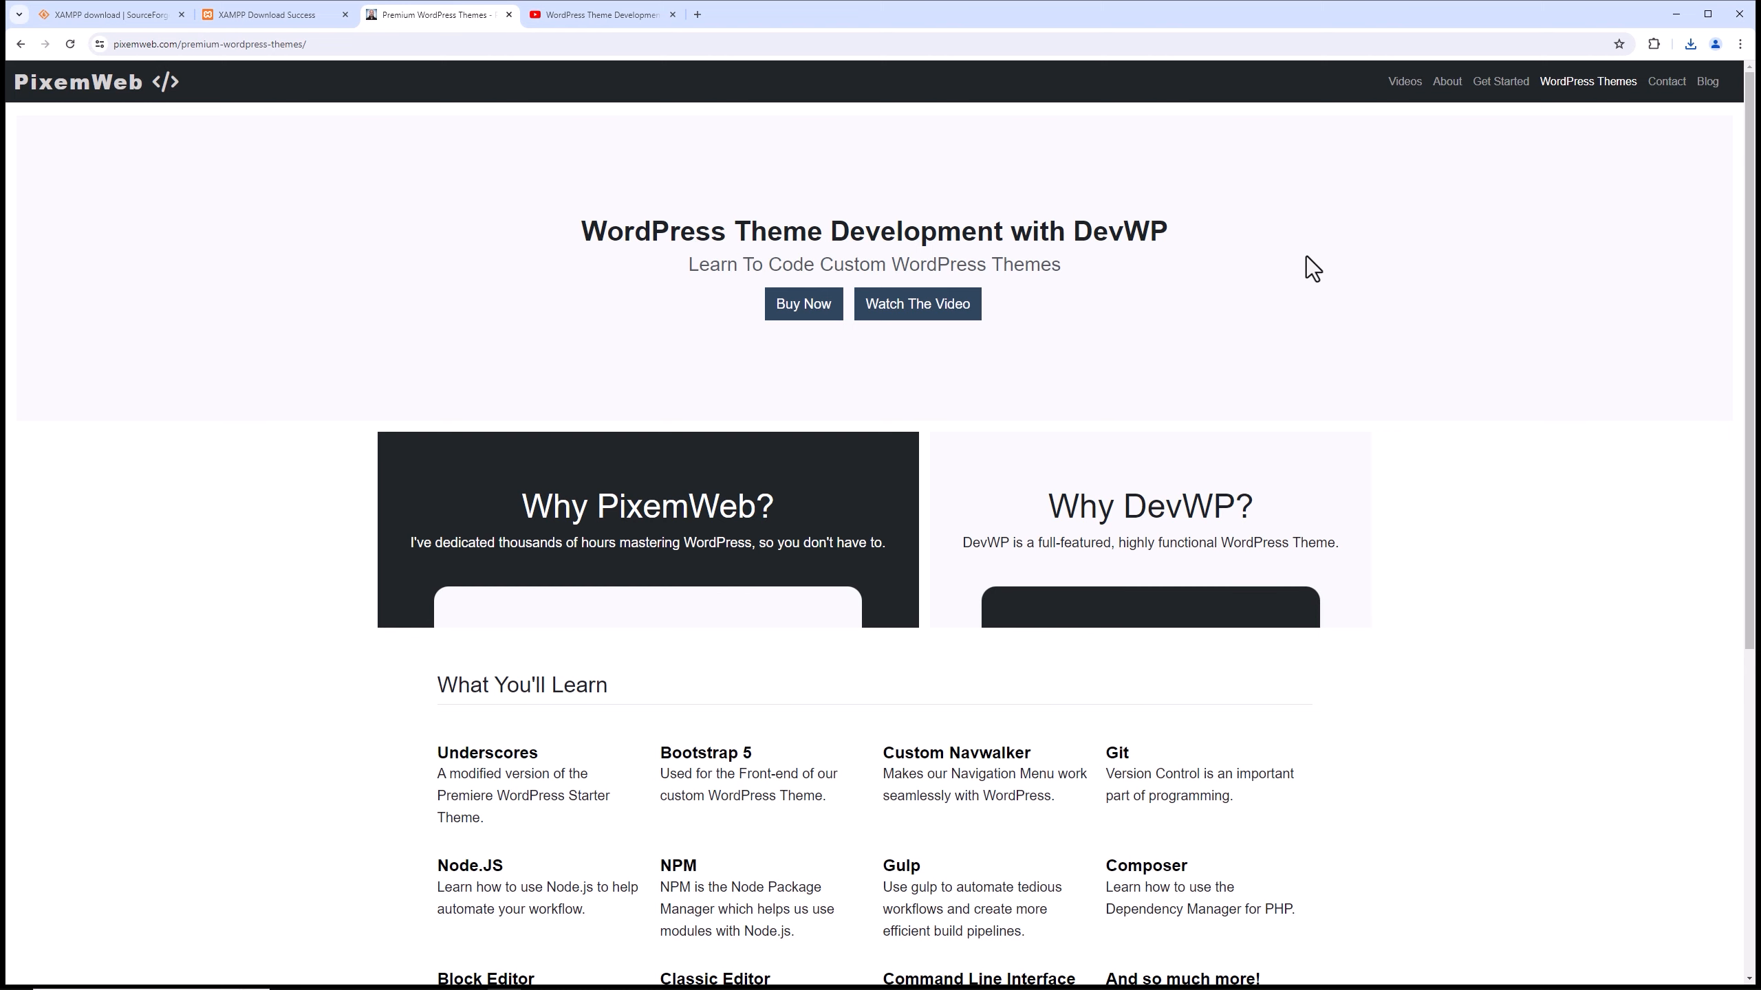
{"action": "left_click", "coordinate": [588, 15]}
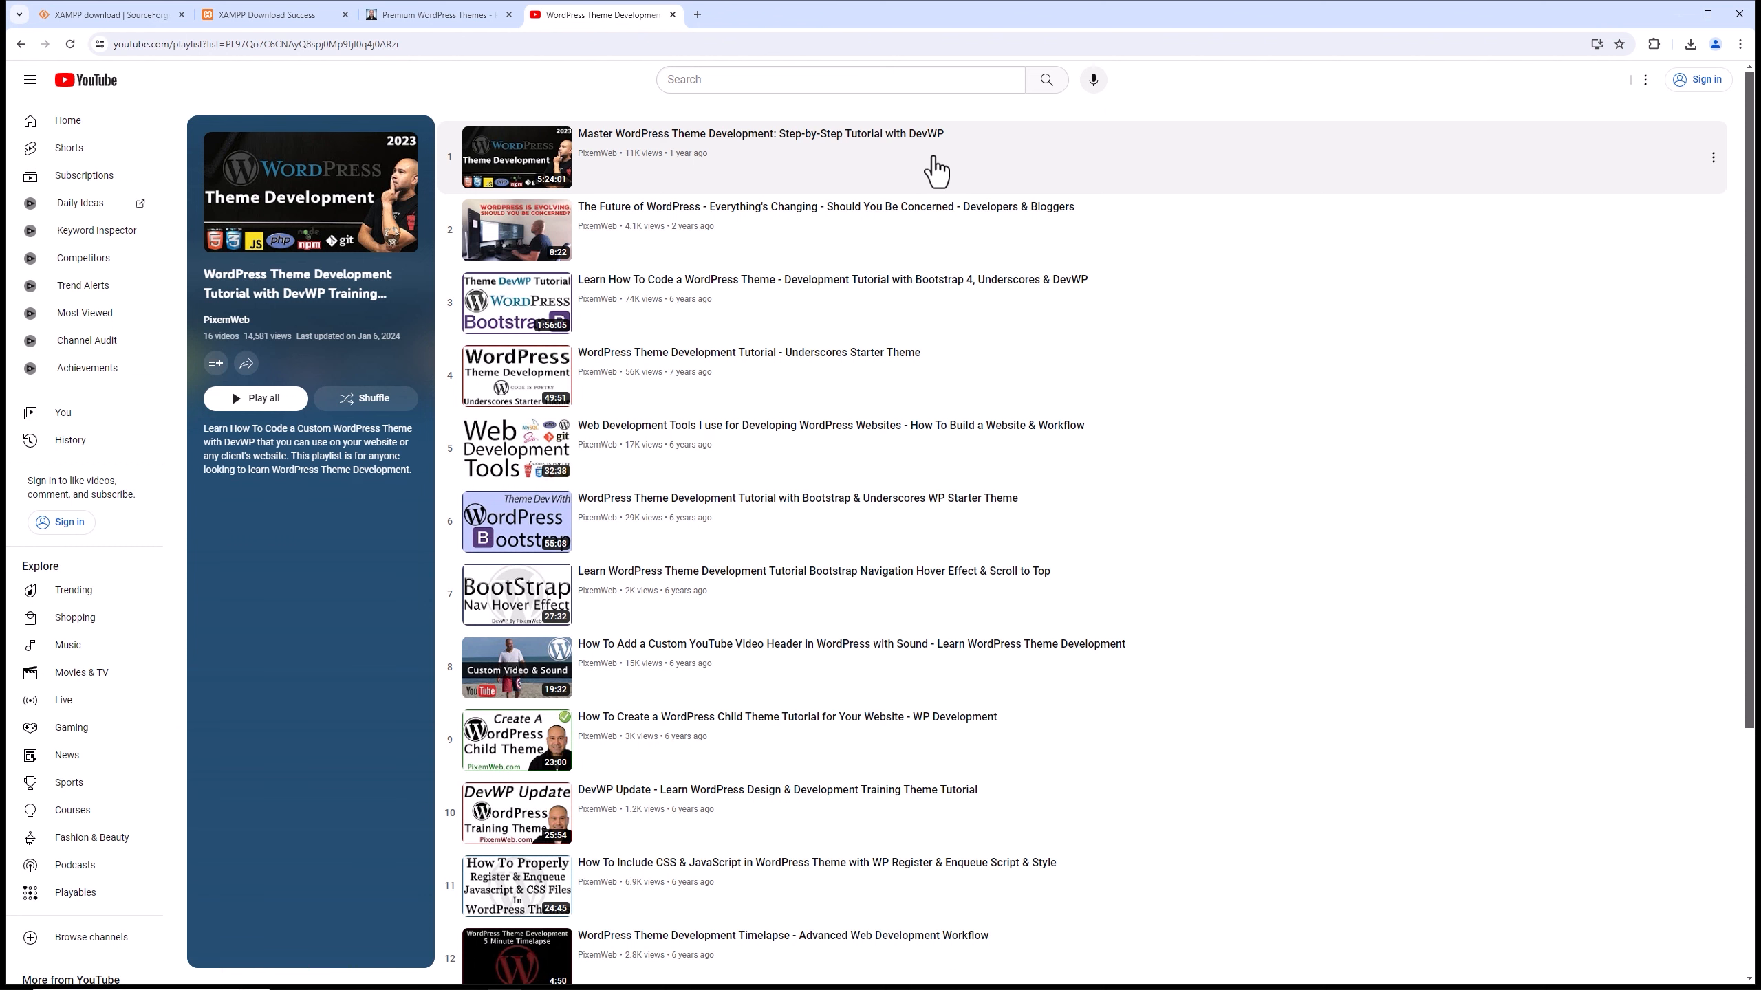
{"action": "scroll", "coordinate": [1218, 240], "scroll_direction": "down", "scroll_amount": 2}
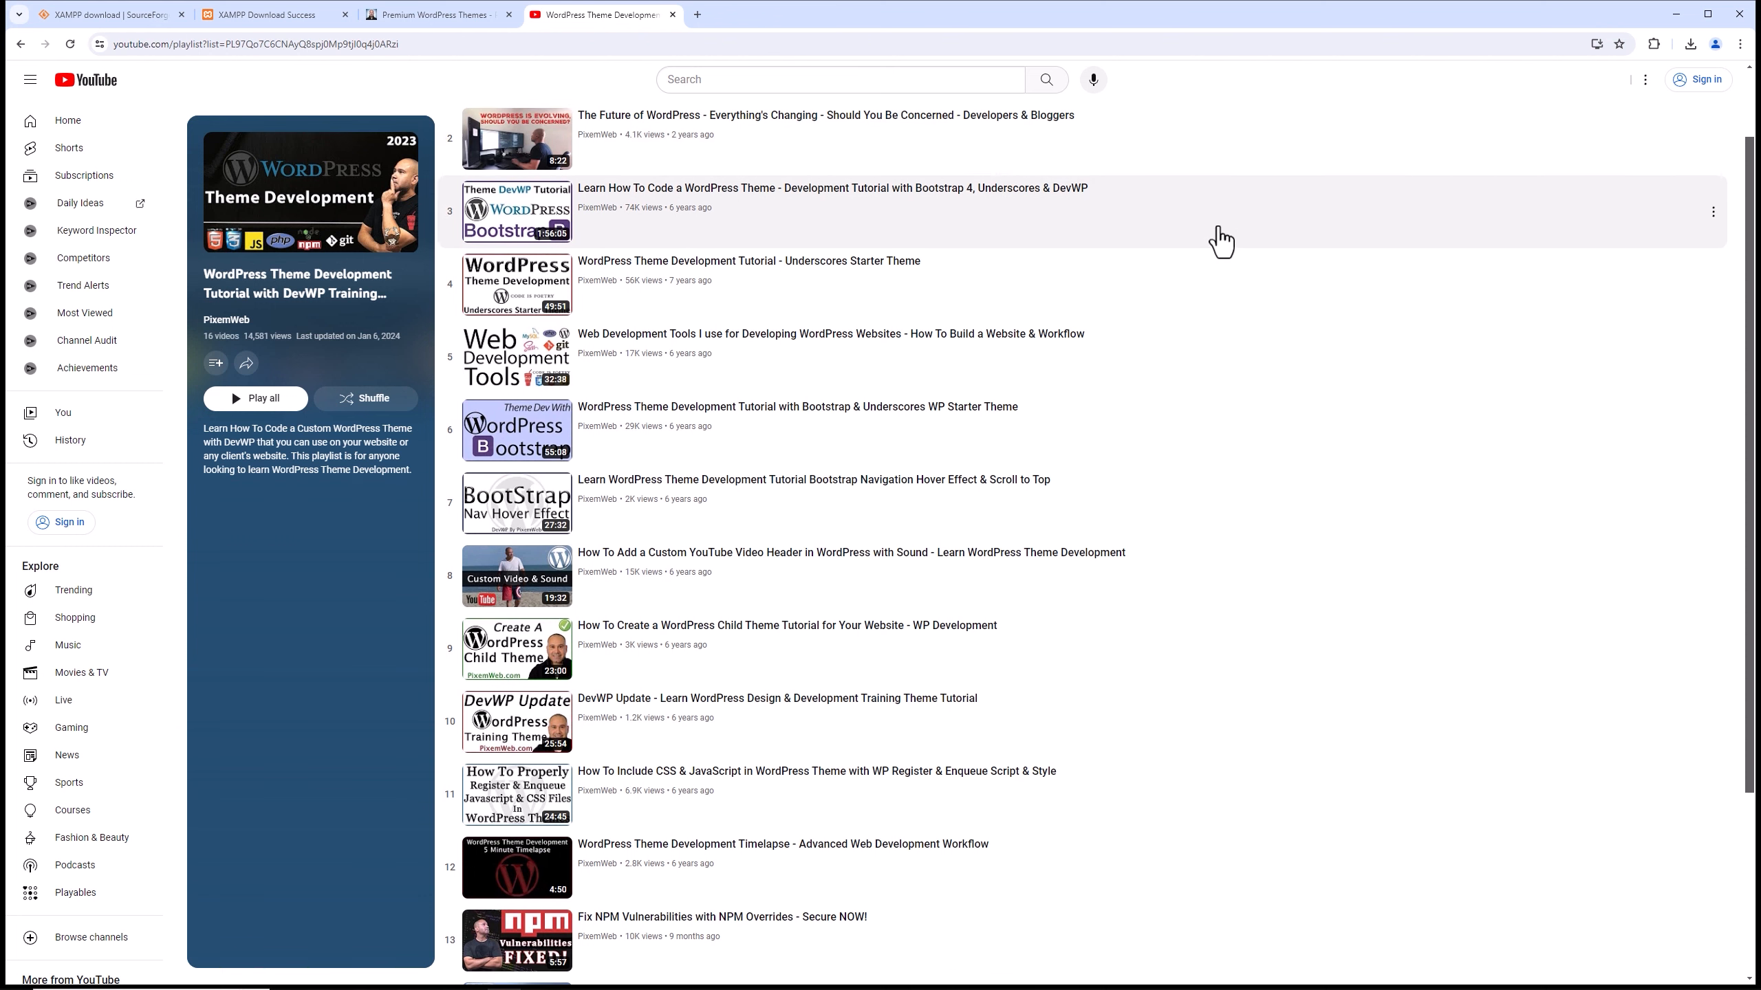
{"action": "scroll", "coordinate": [1220, 241], "scroll_direction": "down", "scroll_amount": 2}
{"action": "scroll", "coordinate": [759, 132], "scroll_direction": "up", "scroll_amount": 5}
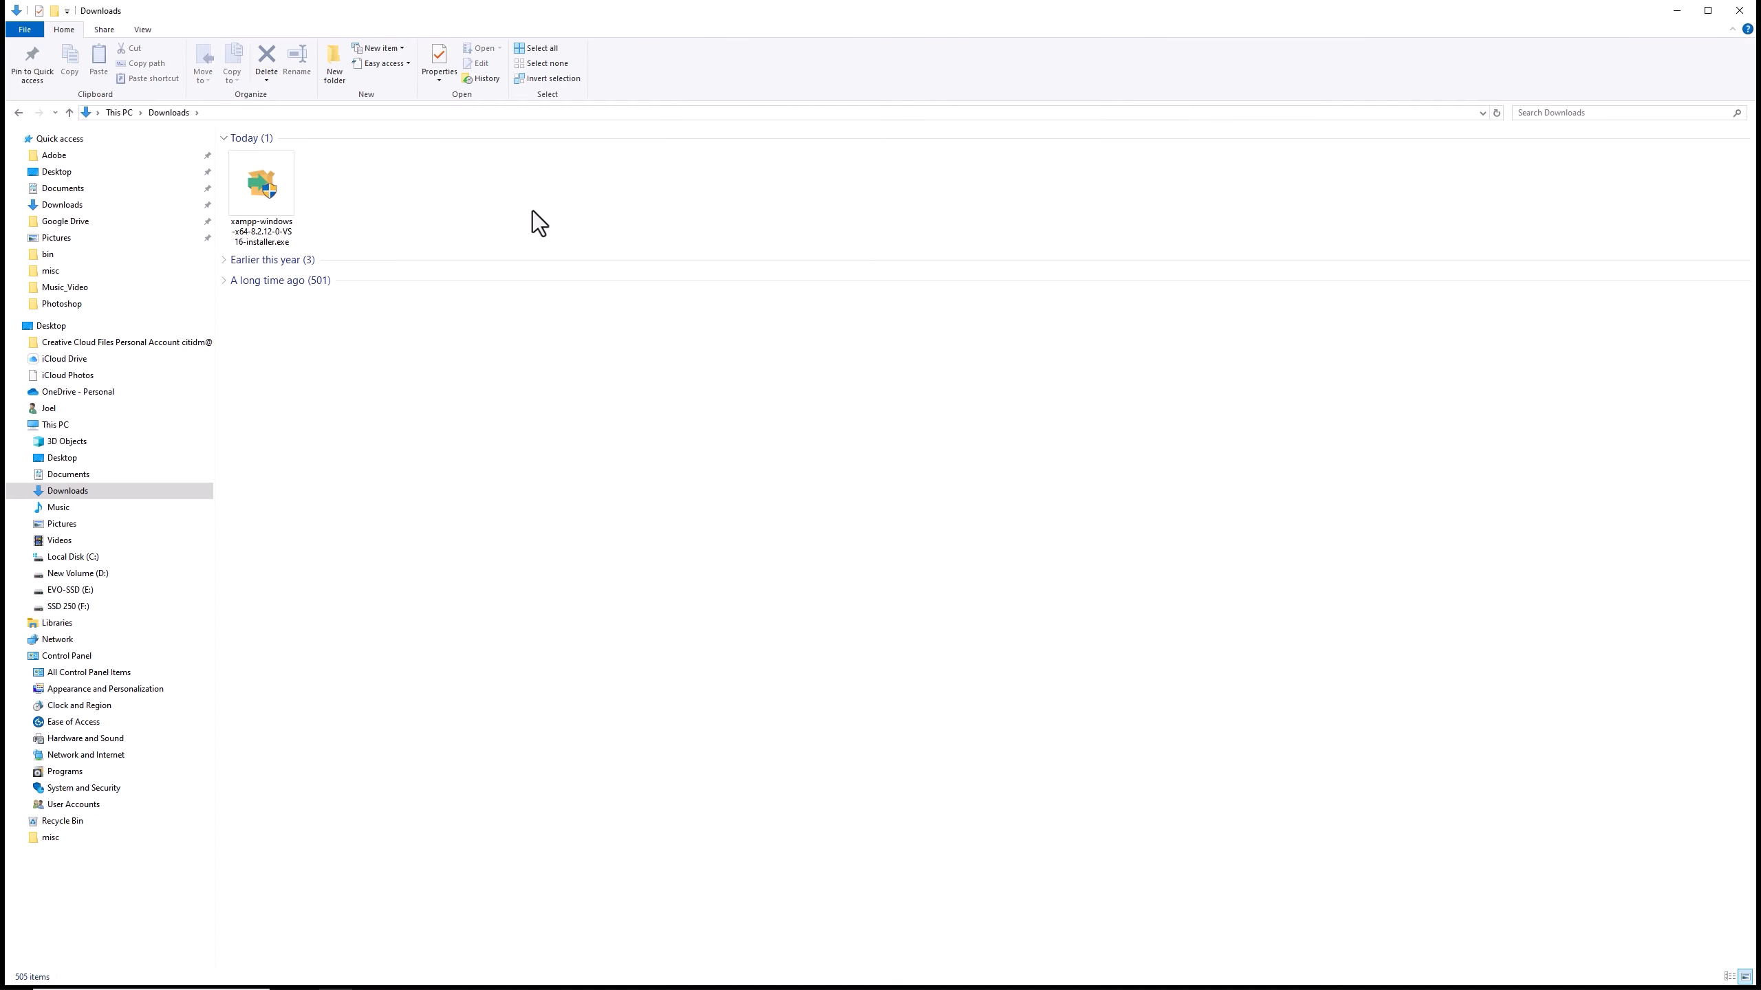
Launch the downloaded XAMPP installer from the Downloads folder and agree to continue despite the running antivirus.
{"action": "double_click", "coordinate": [276, 201]}
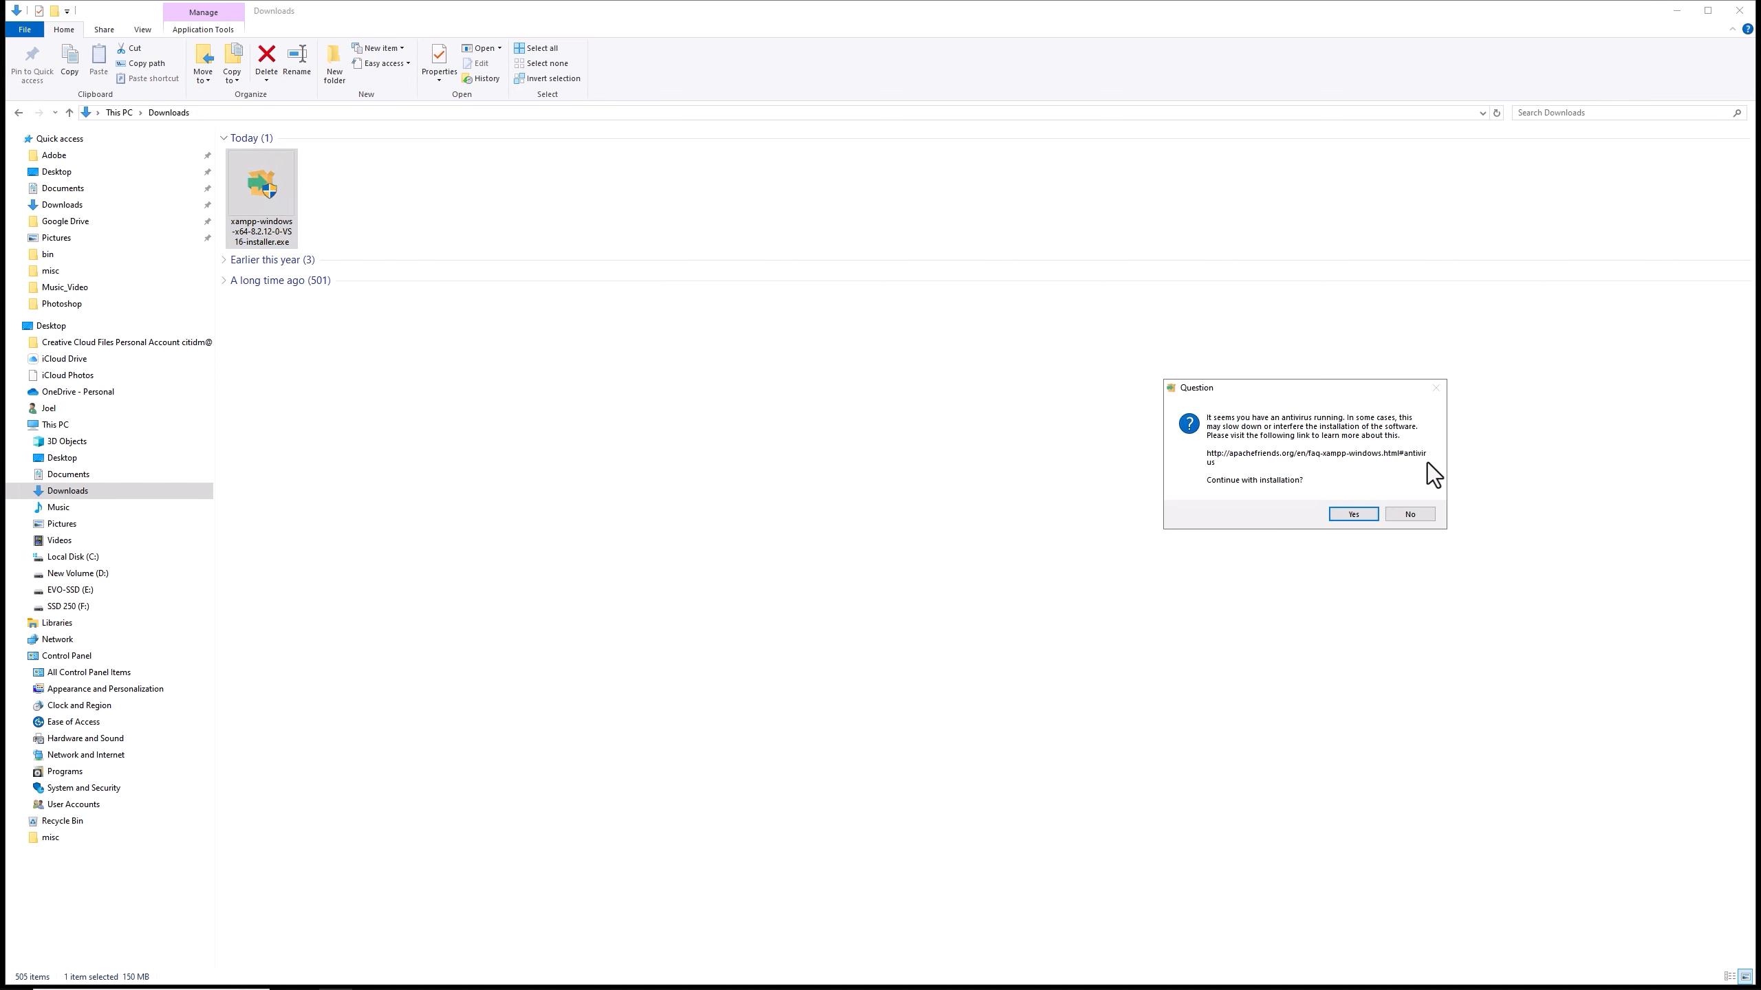
{"action": "left_click", "coordinate": [1354, 514]}
{"action": "left_click", "coordinate": [1353, 521]}
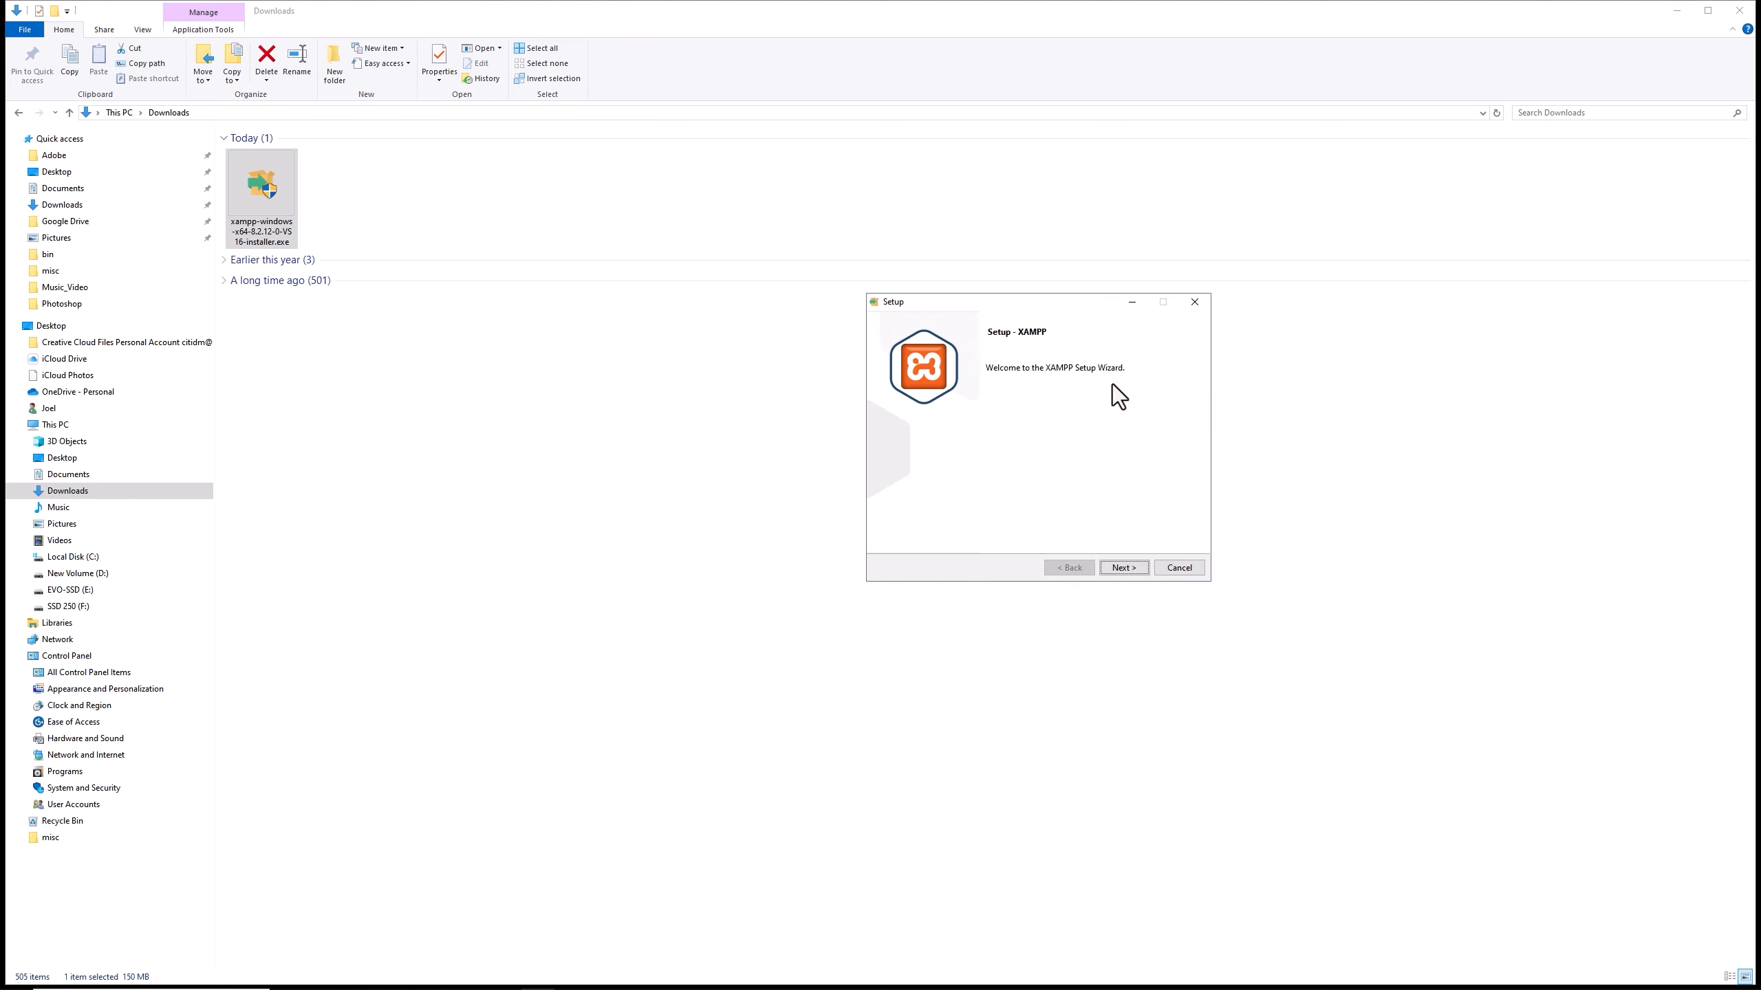
Install XAMPP with the default components, the C:\xampp folder and English as language, and start the Control Panel on finishing.
{"action": "left_click", "coordinate": [1120, 566]}
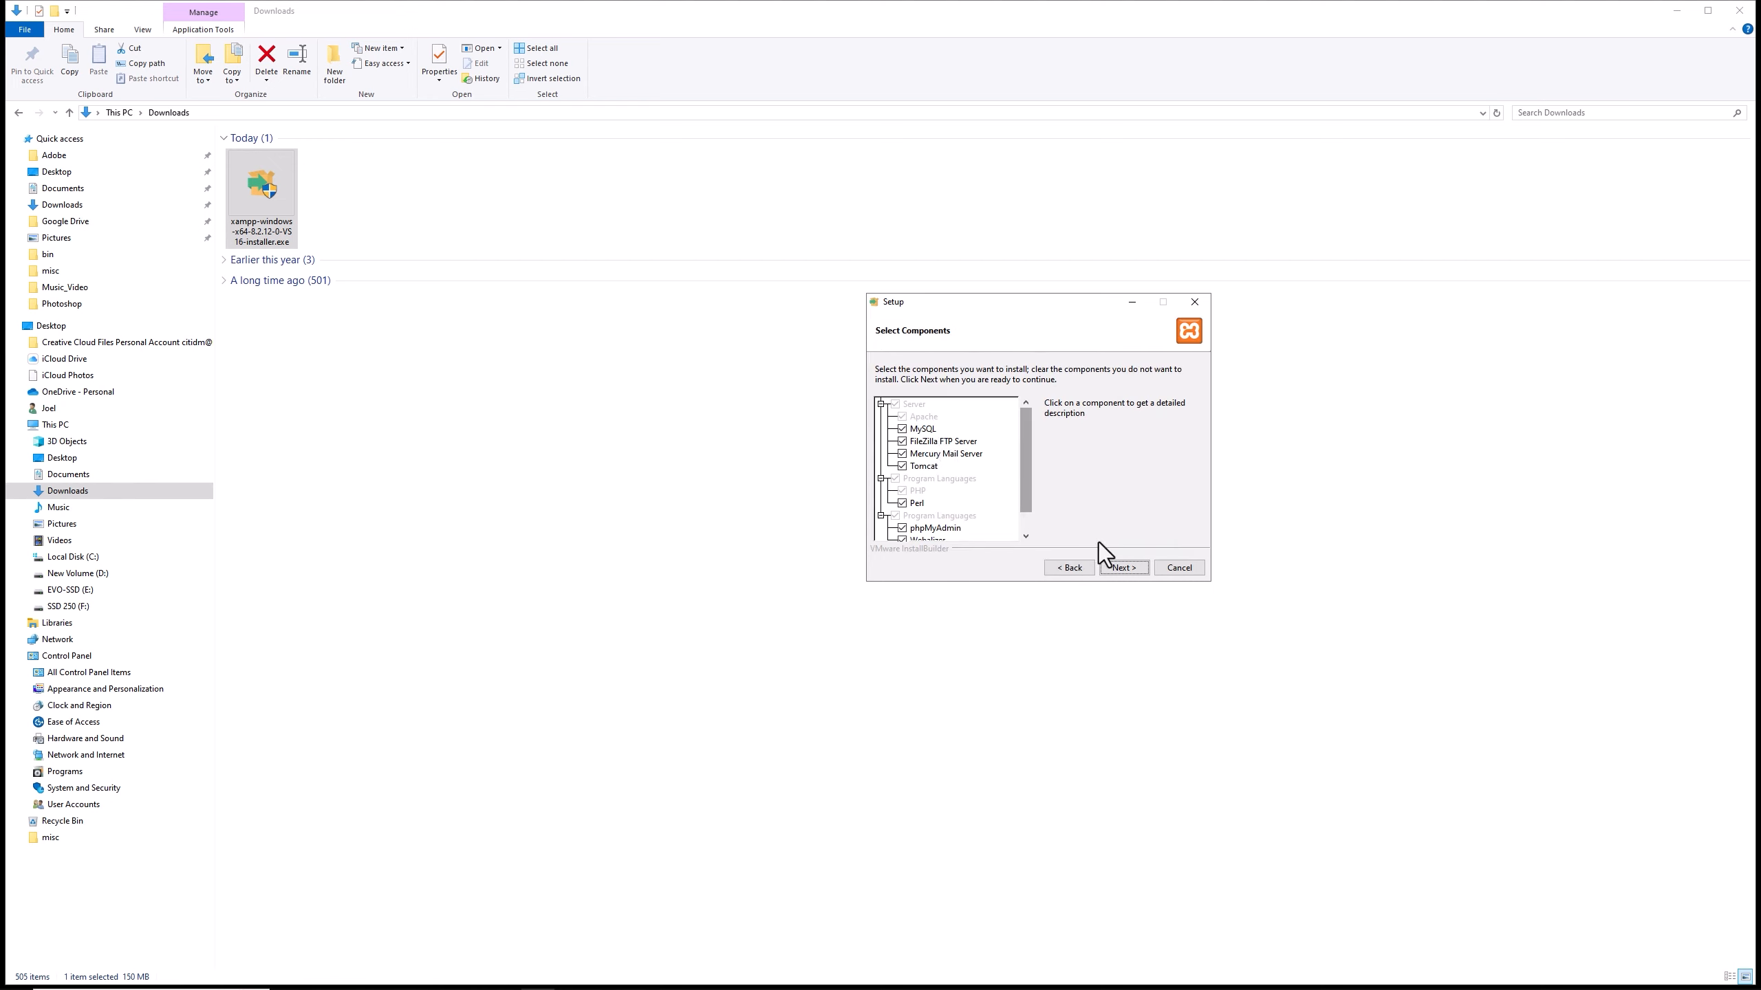
{"action": "left_click", "coordinate": [1126, 567]}
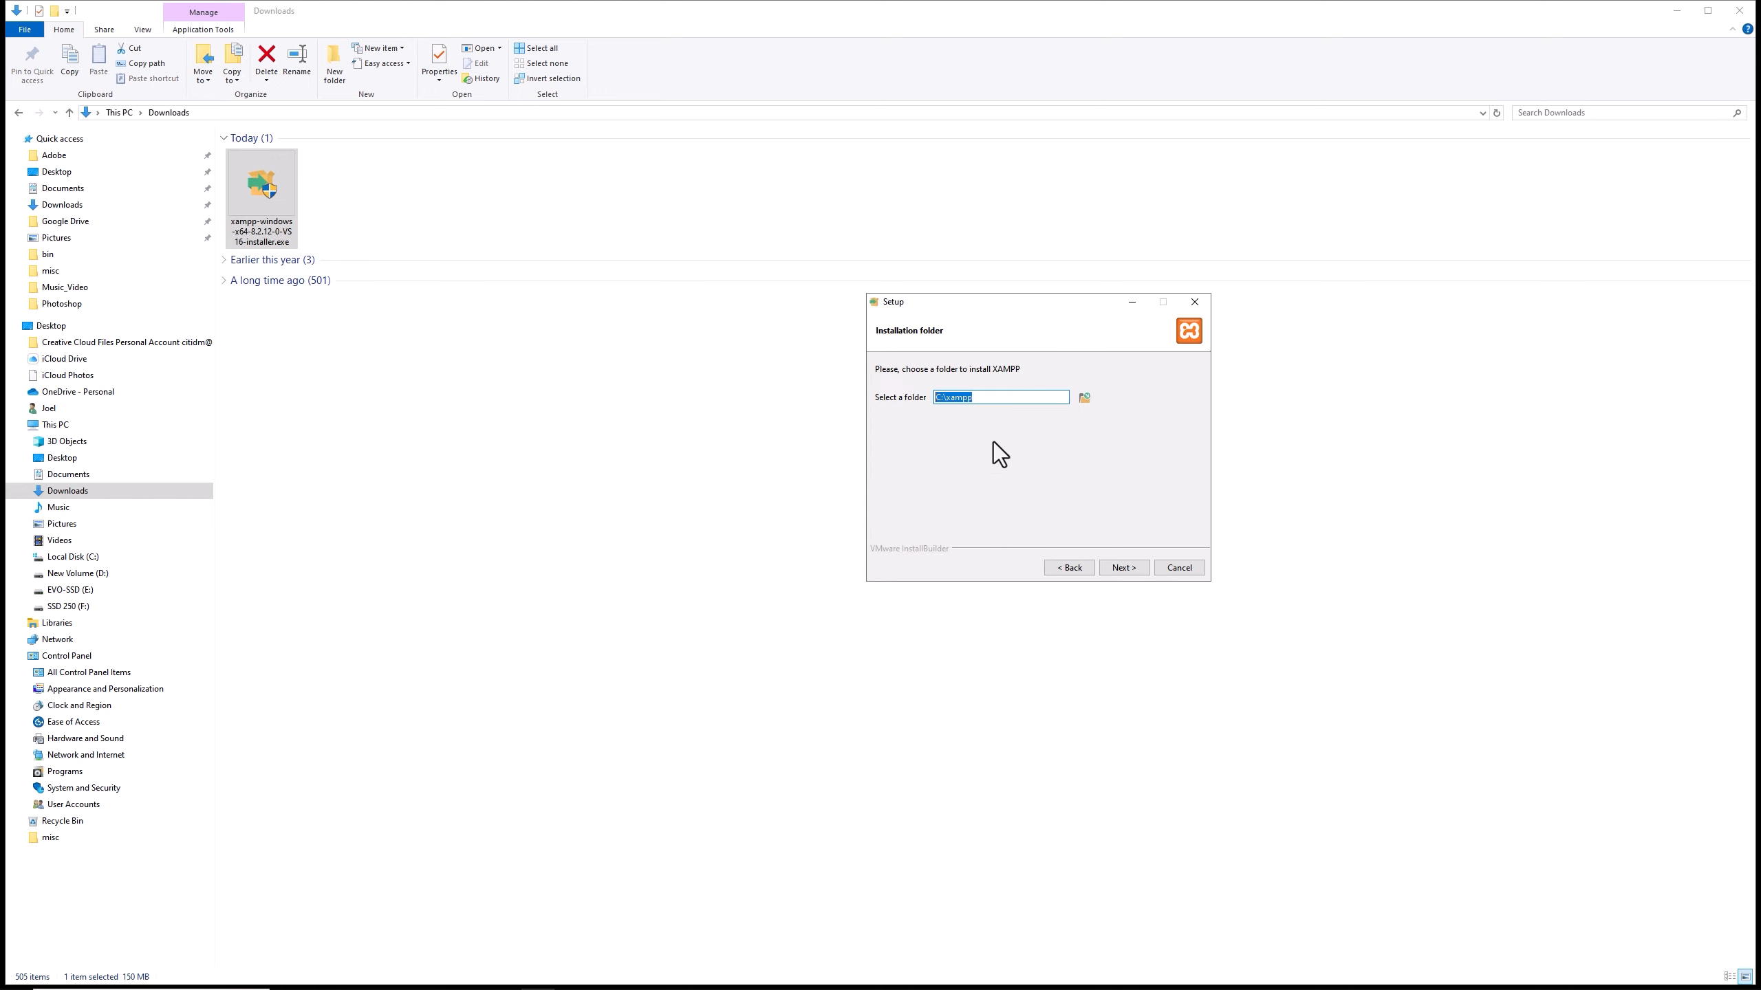
{"action": "left_click", "coordinate": [1121, 568]}
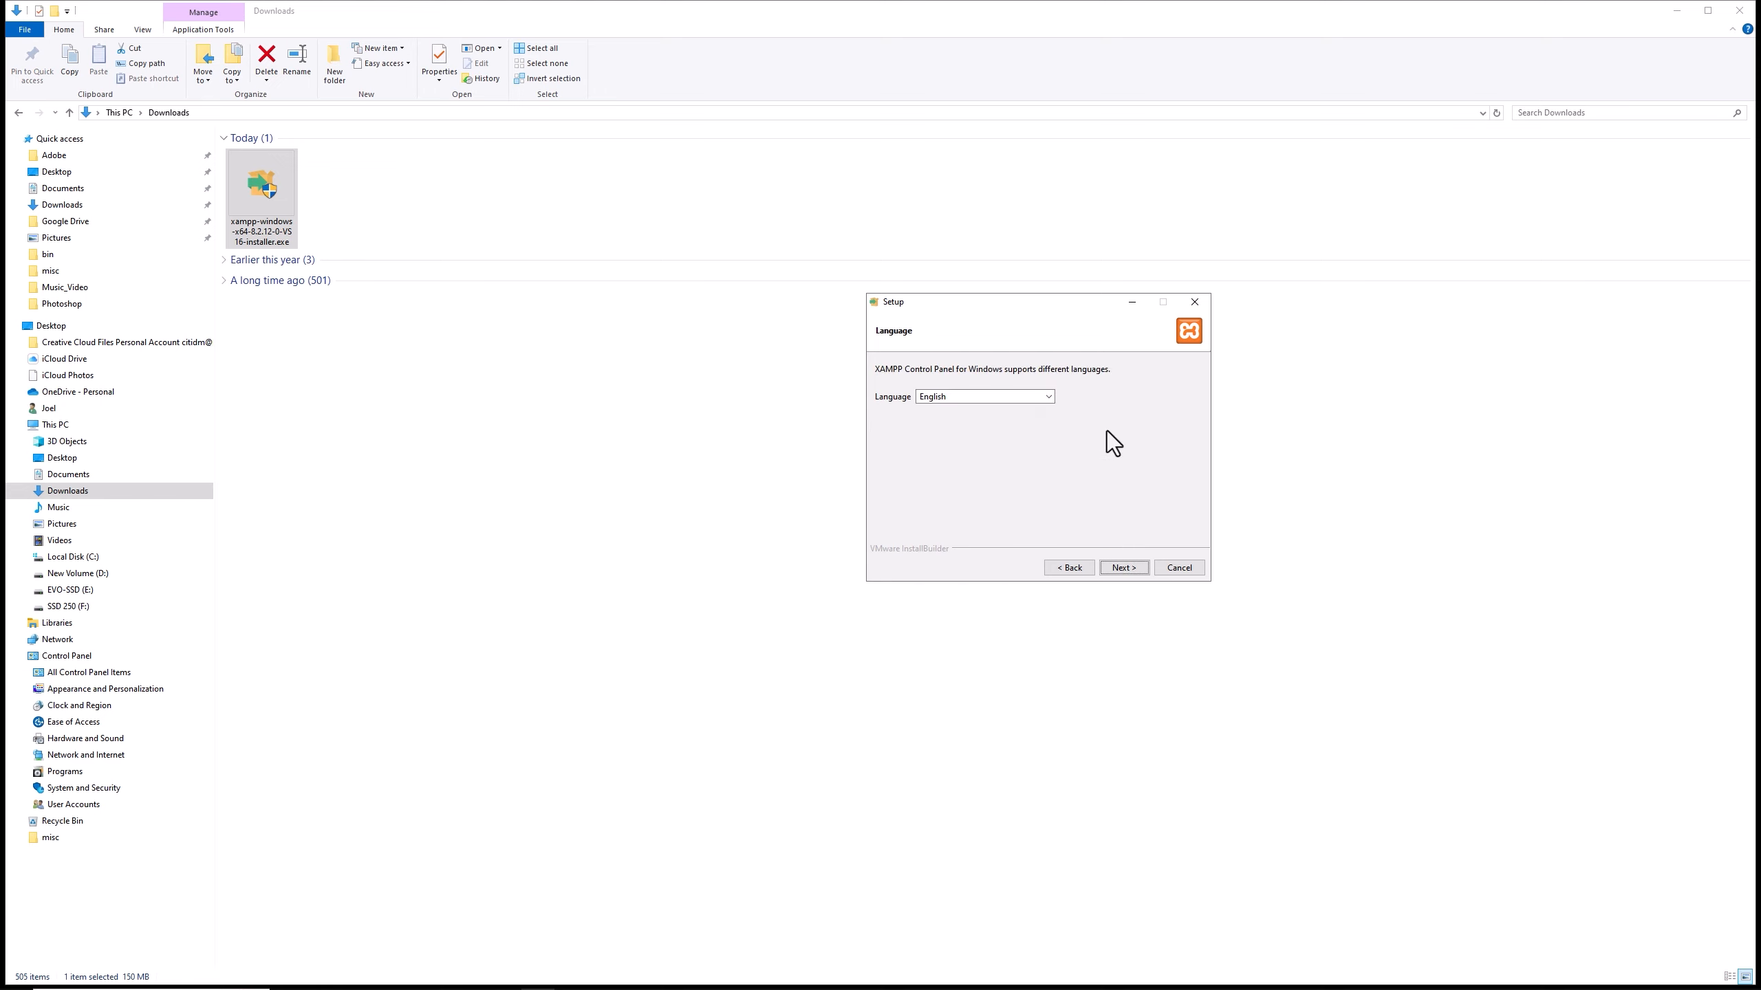
{"action": "left_click", "coordinate": [1120, 568]}
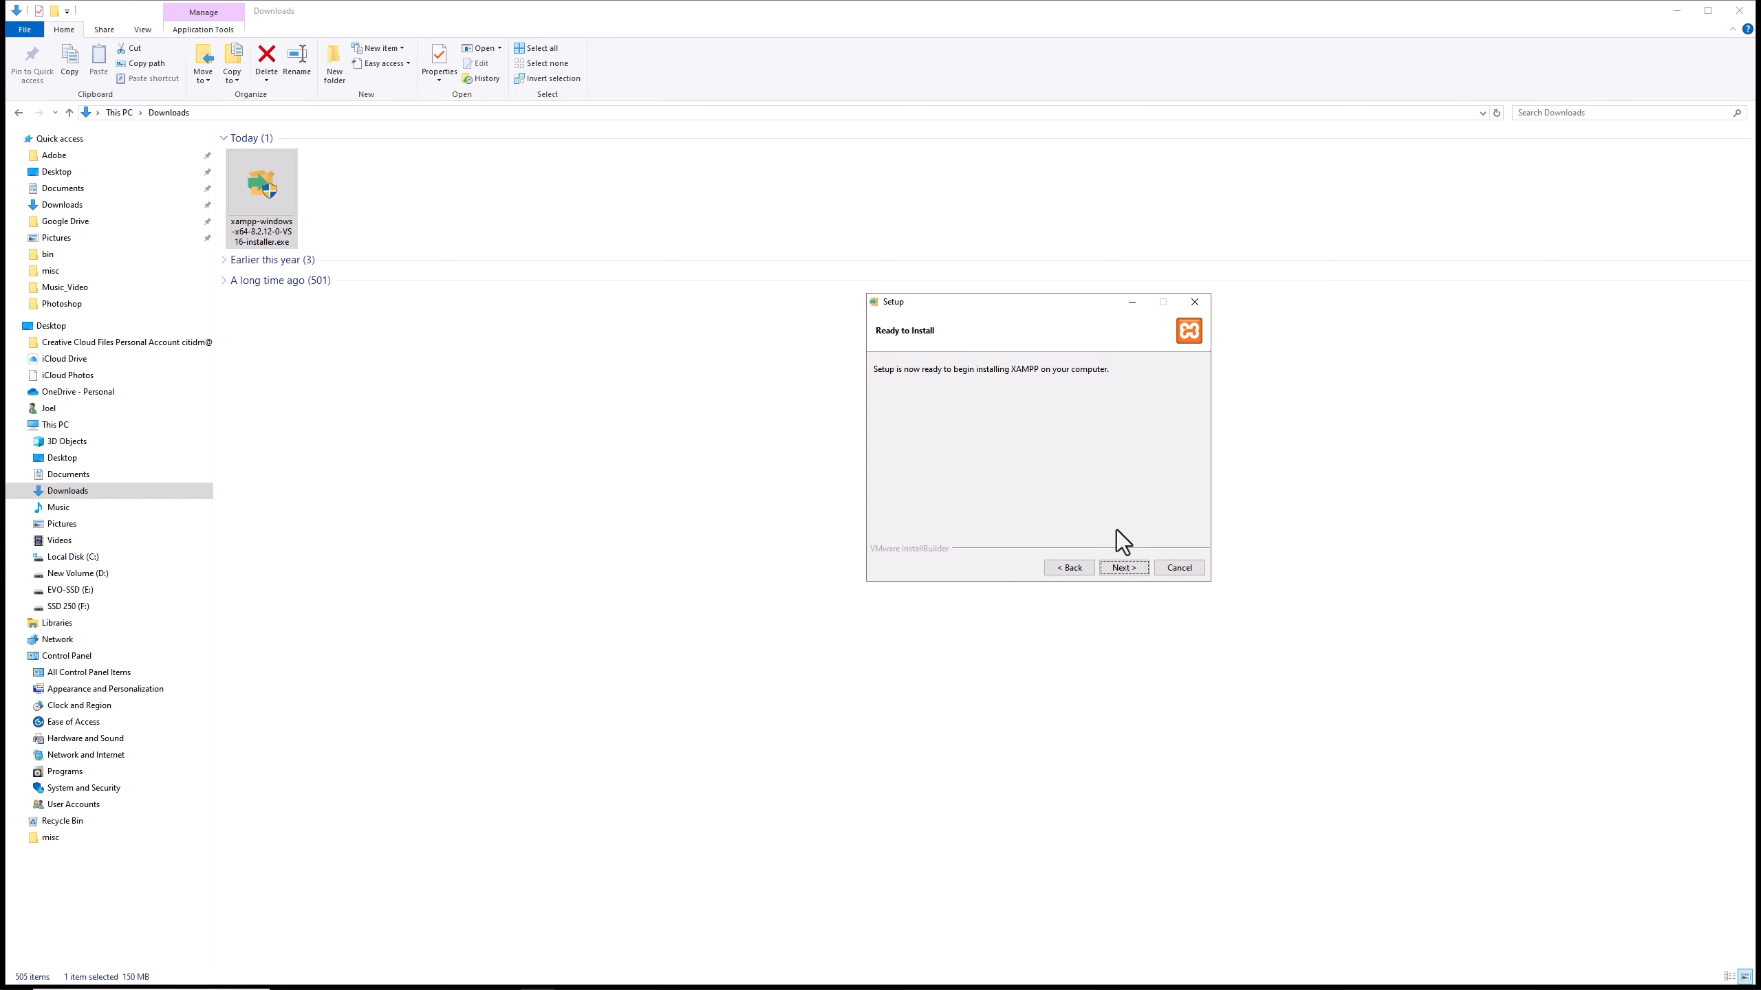
{"action": "left_click", "coordinate": [1123, 567]}
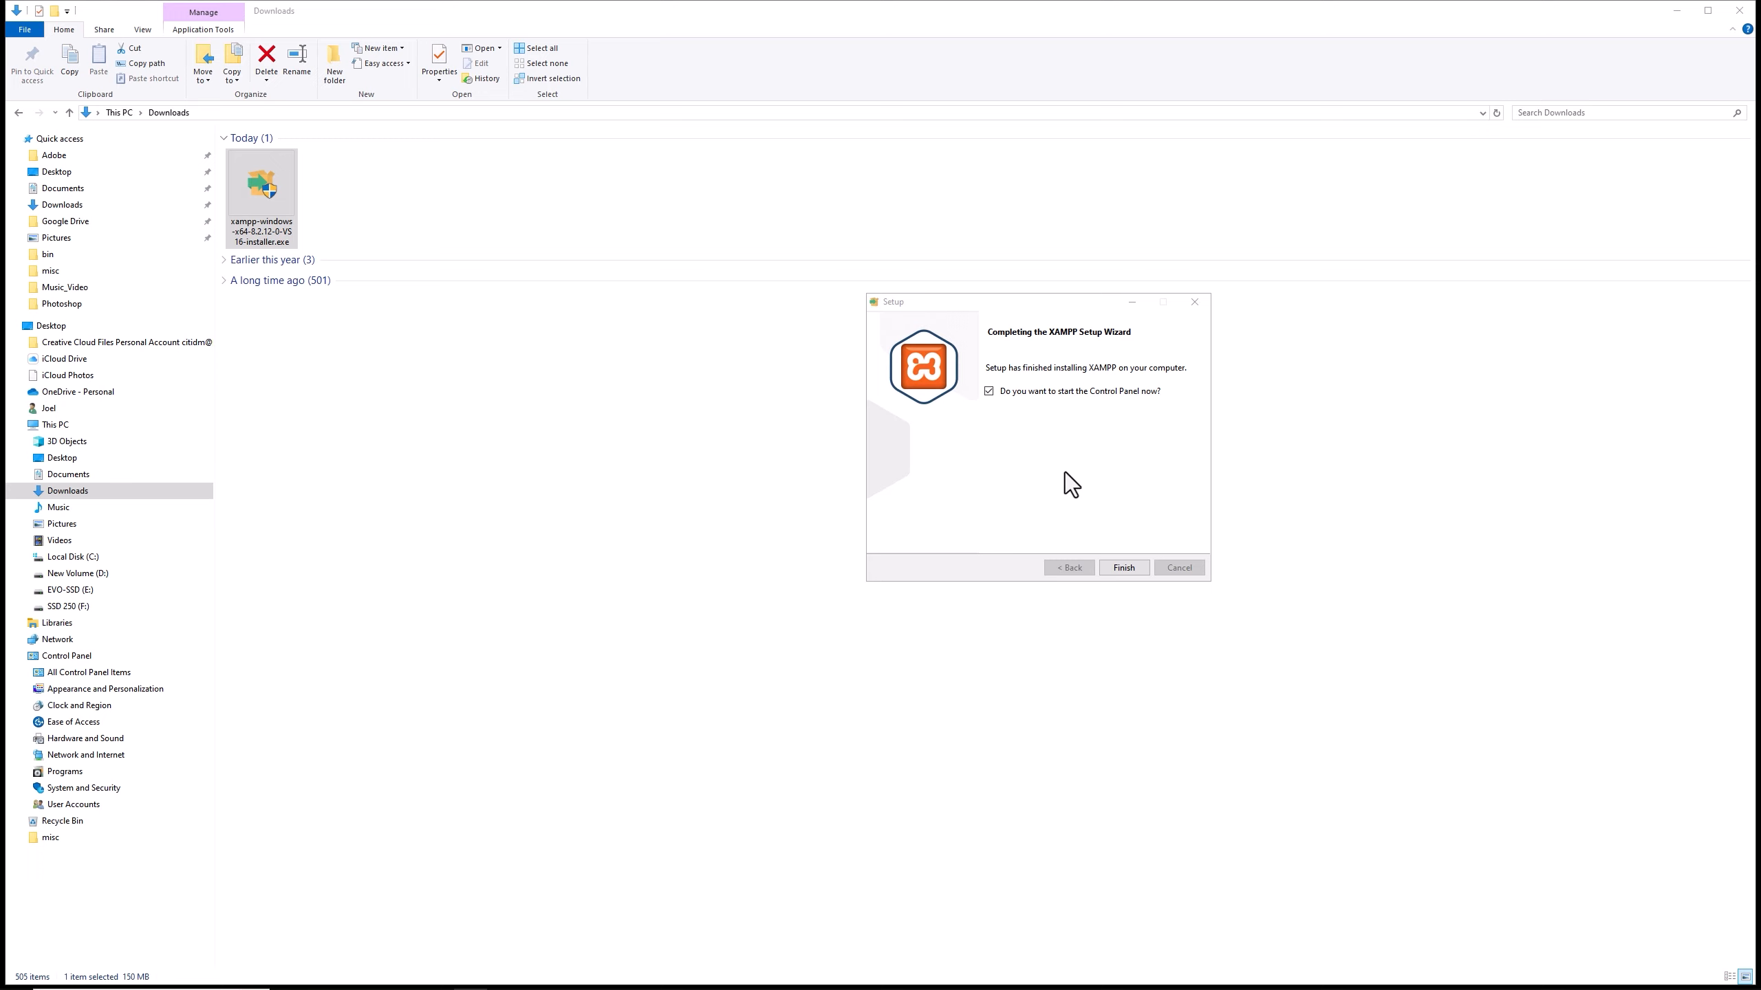
{"action": "left_click", "coordinate": [1124, 567]}
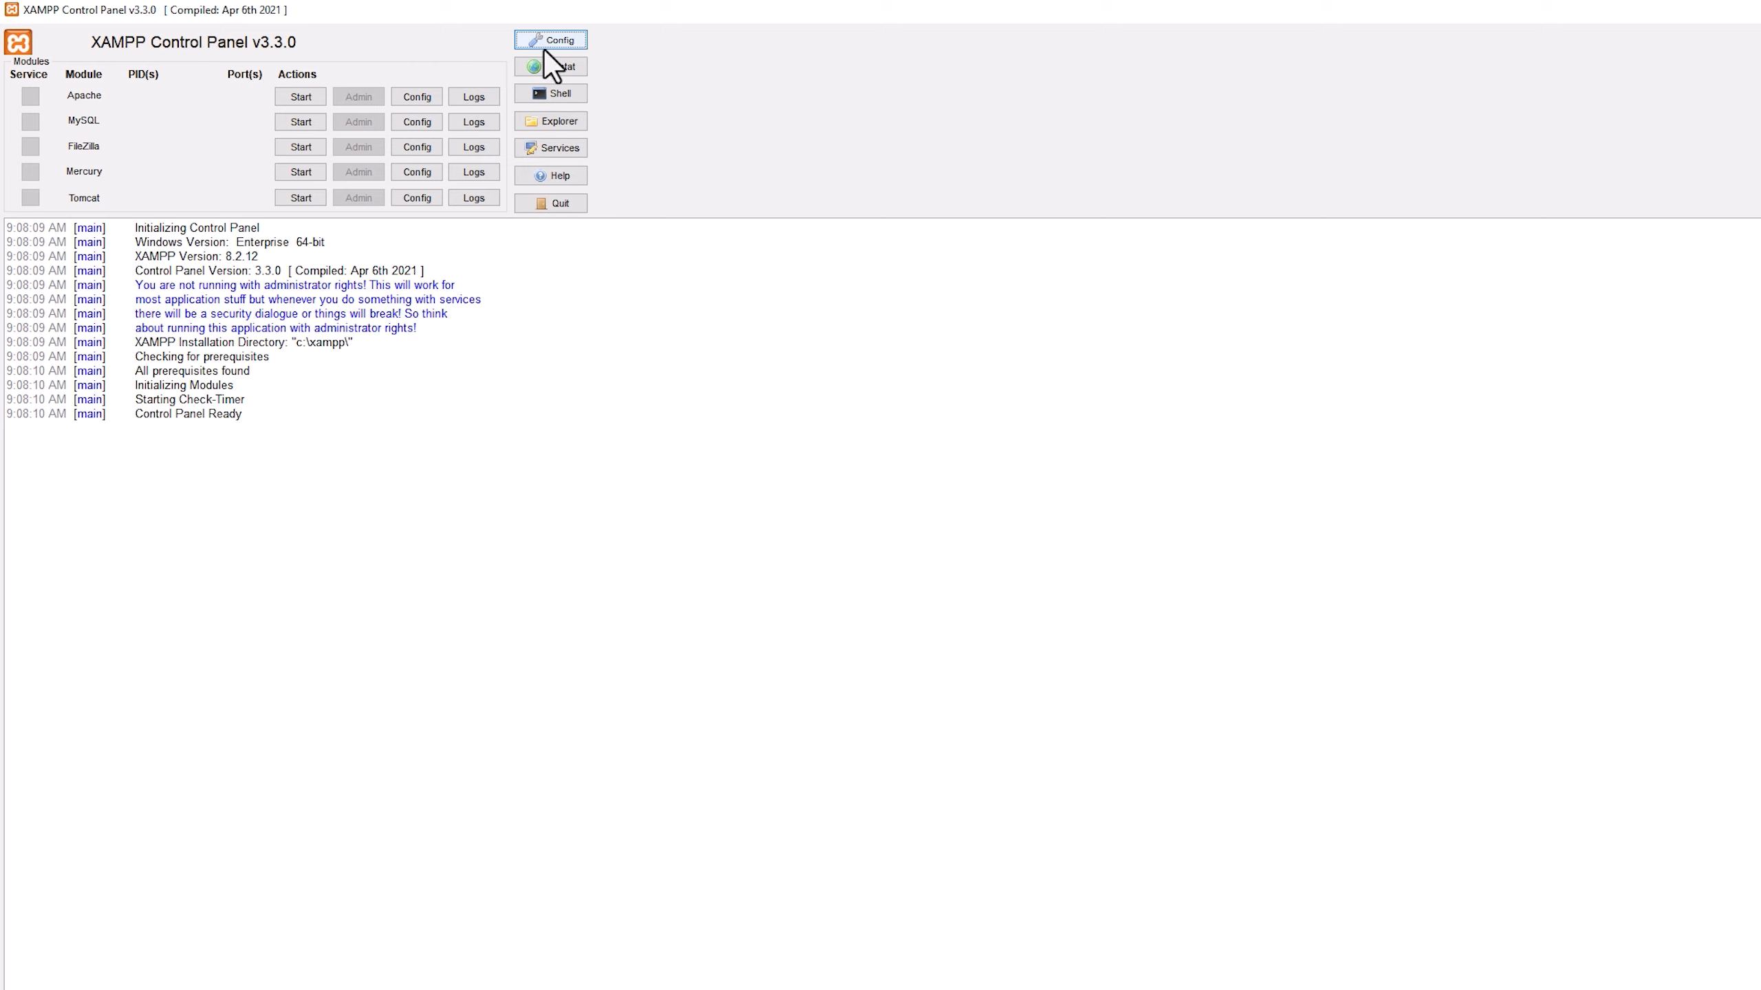
Open Apache's php.ini configuration file from the XAMPP Control Panel.
{"action": "left_click", "coordinate": [430, 97]}
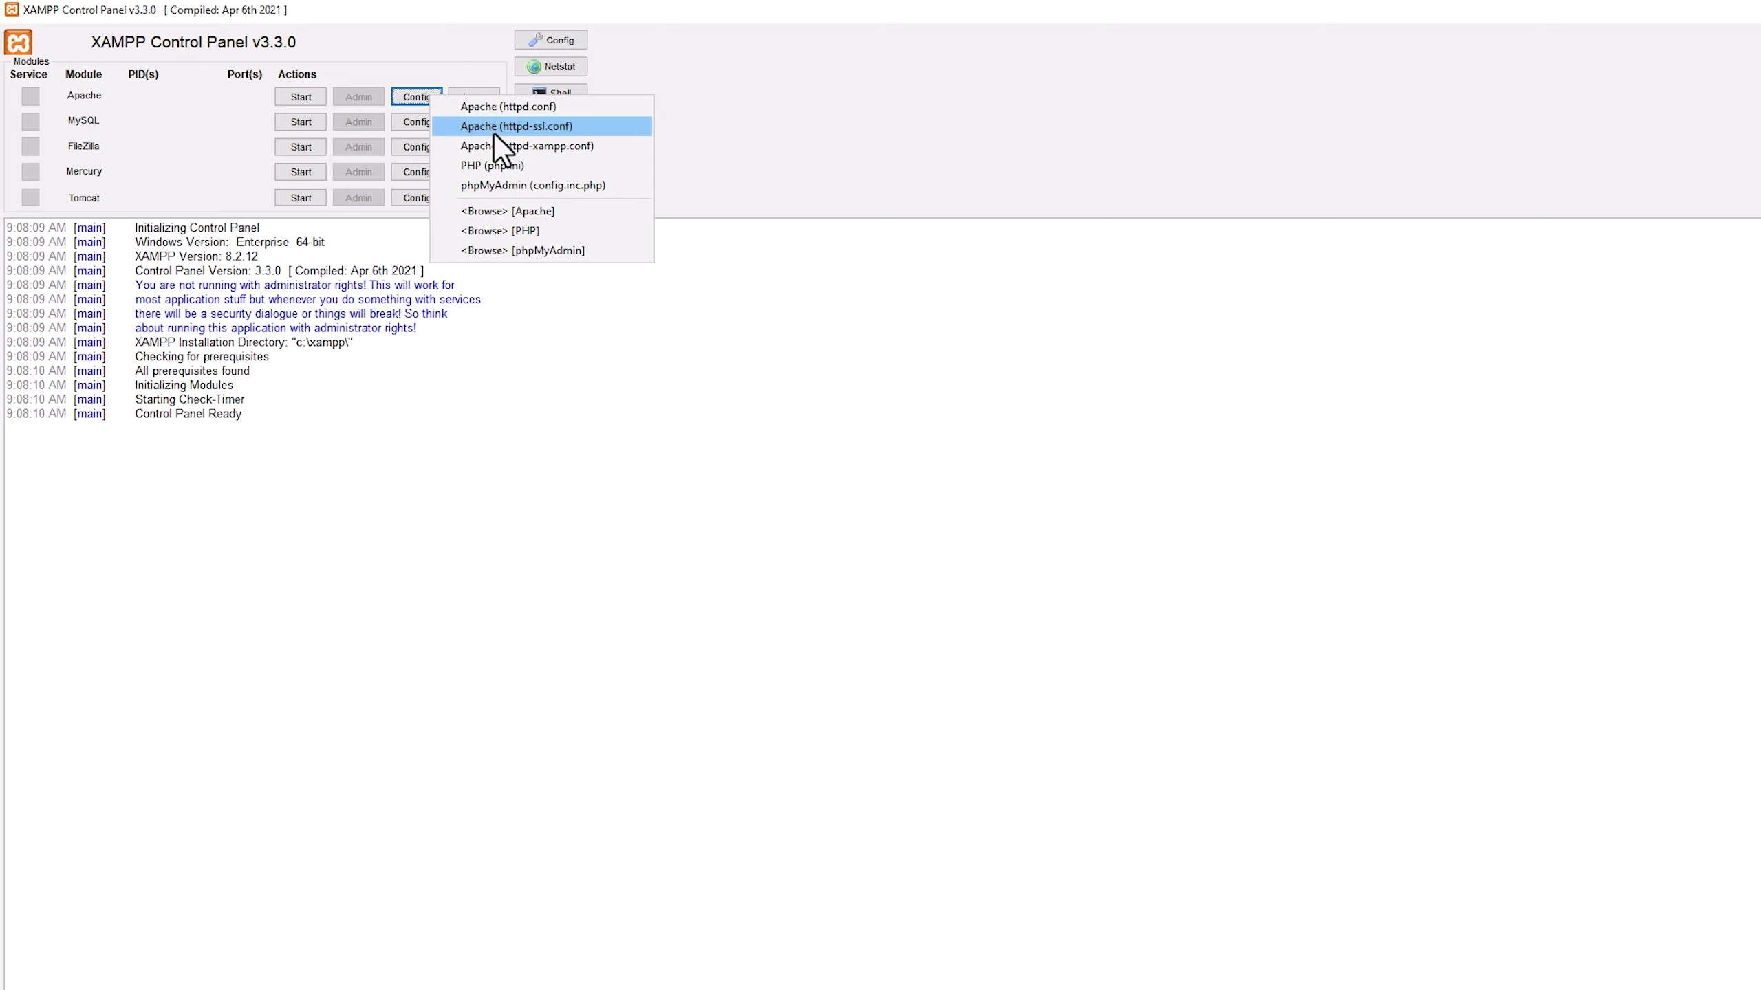
{"action": "left_click", "coordinate": [509, 165]}
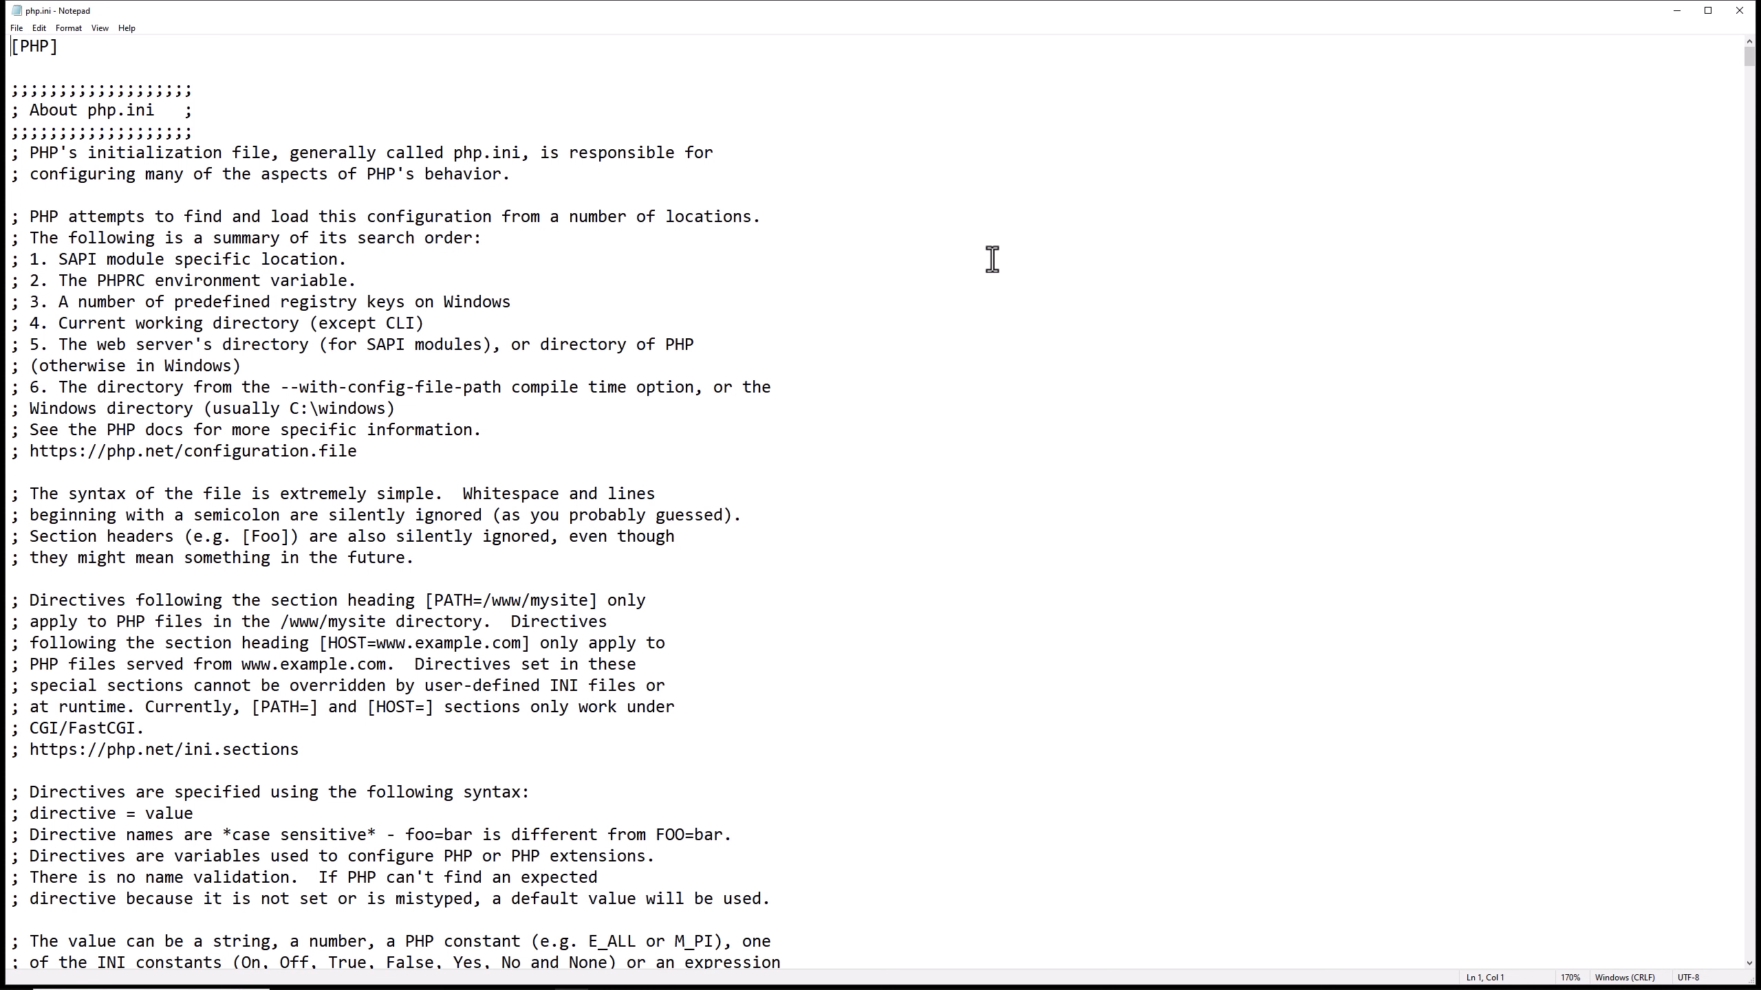
{"action": "left_click", "coordinate": [1156, 350]}
Find memory_limit in php.ini and set it to 2048M.
{"action": "key", "text": "ctrl+f"}
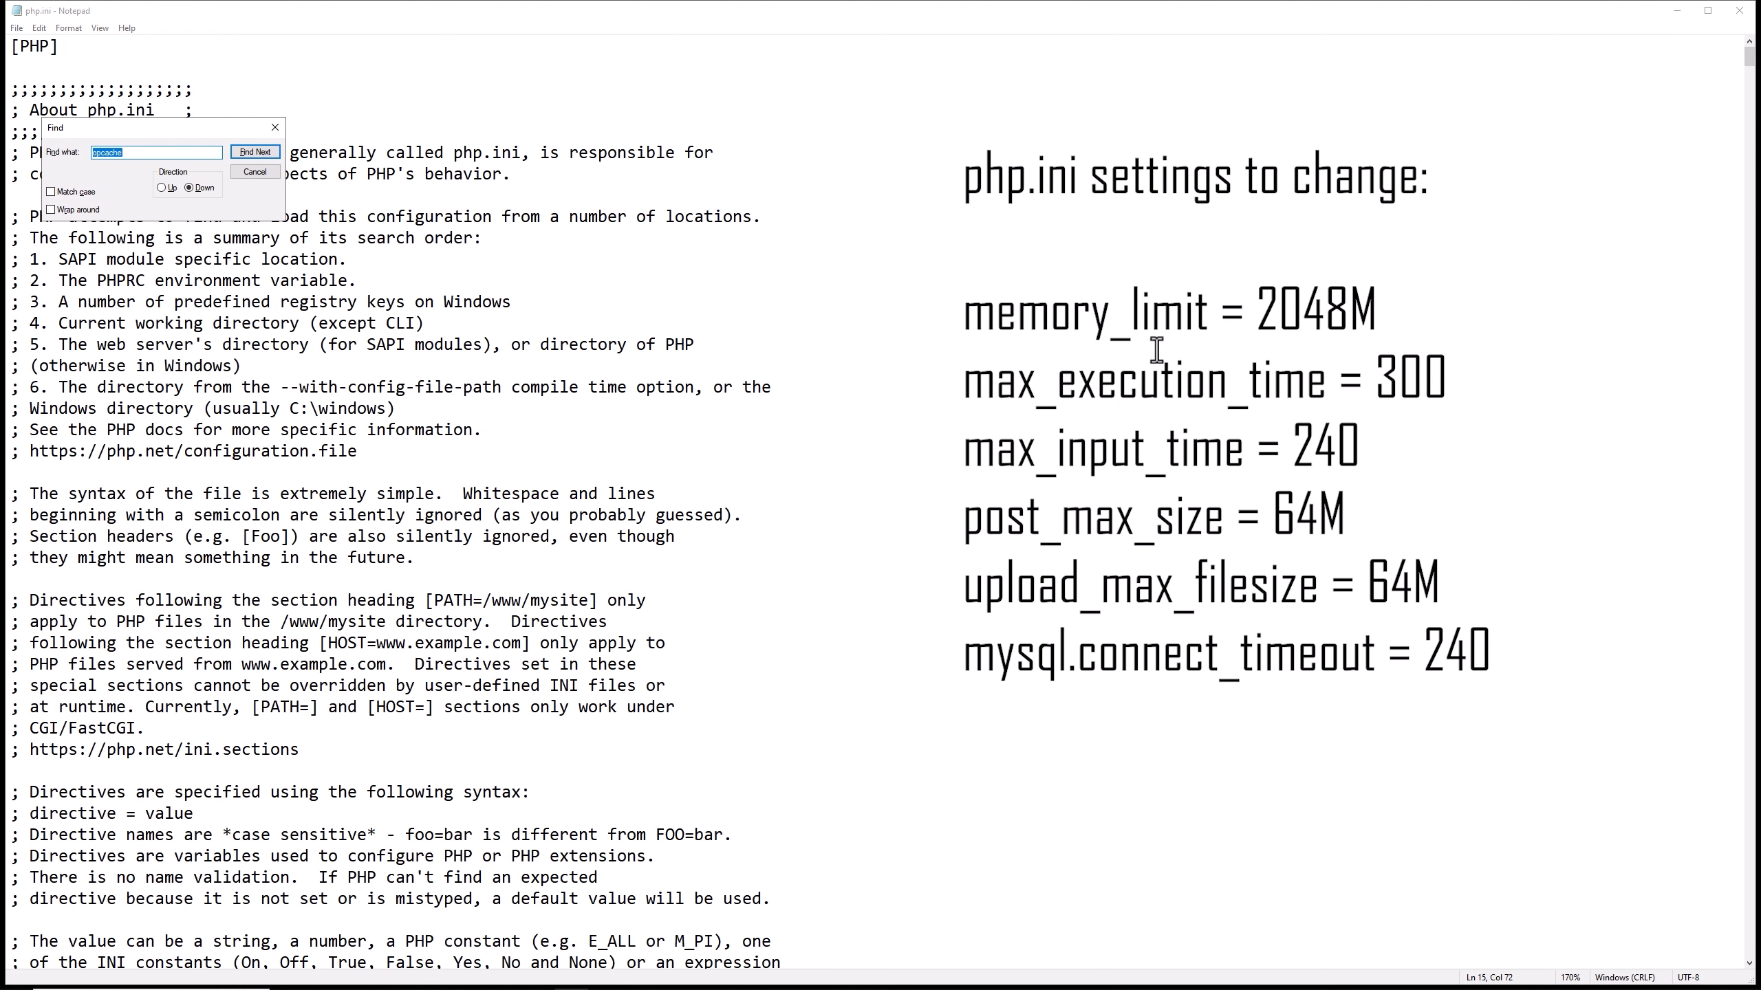
{"action": "type", "text": "memory_limit"}
{"action": "key", "text": "Return"}
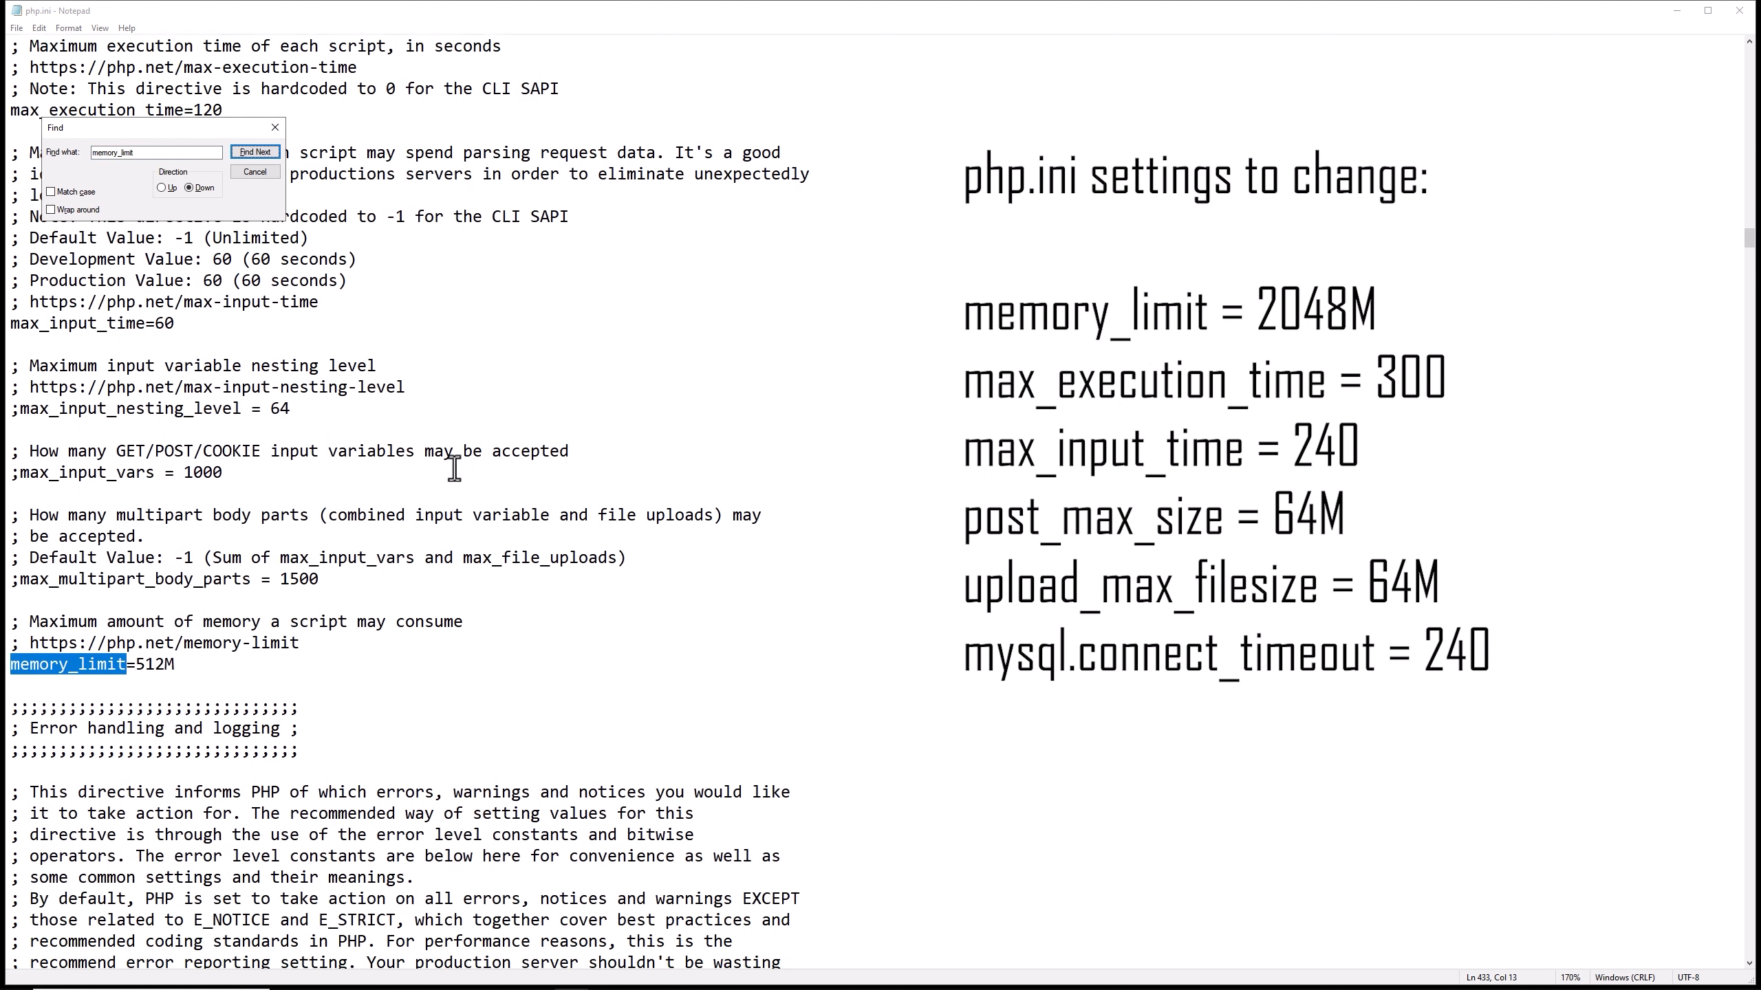
{"action": "scroll", "coordinate": [454, 469], "scroll_direction": "down", "scroll_amount": 1}
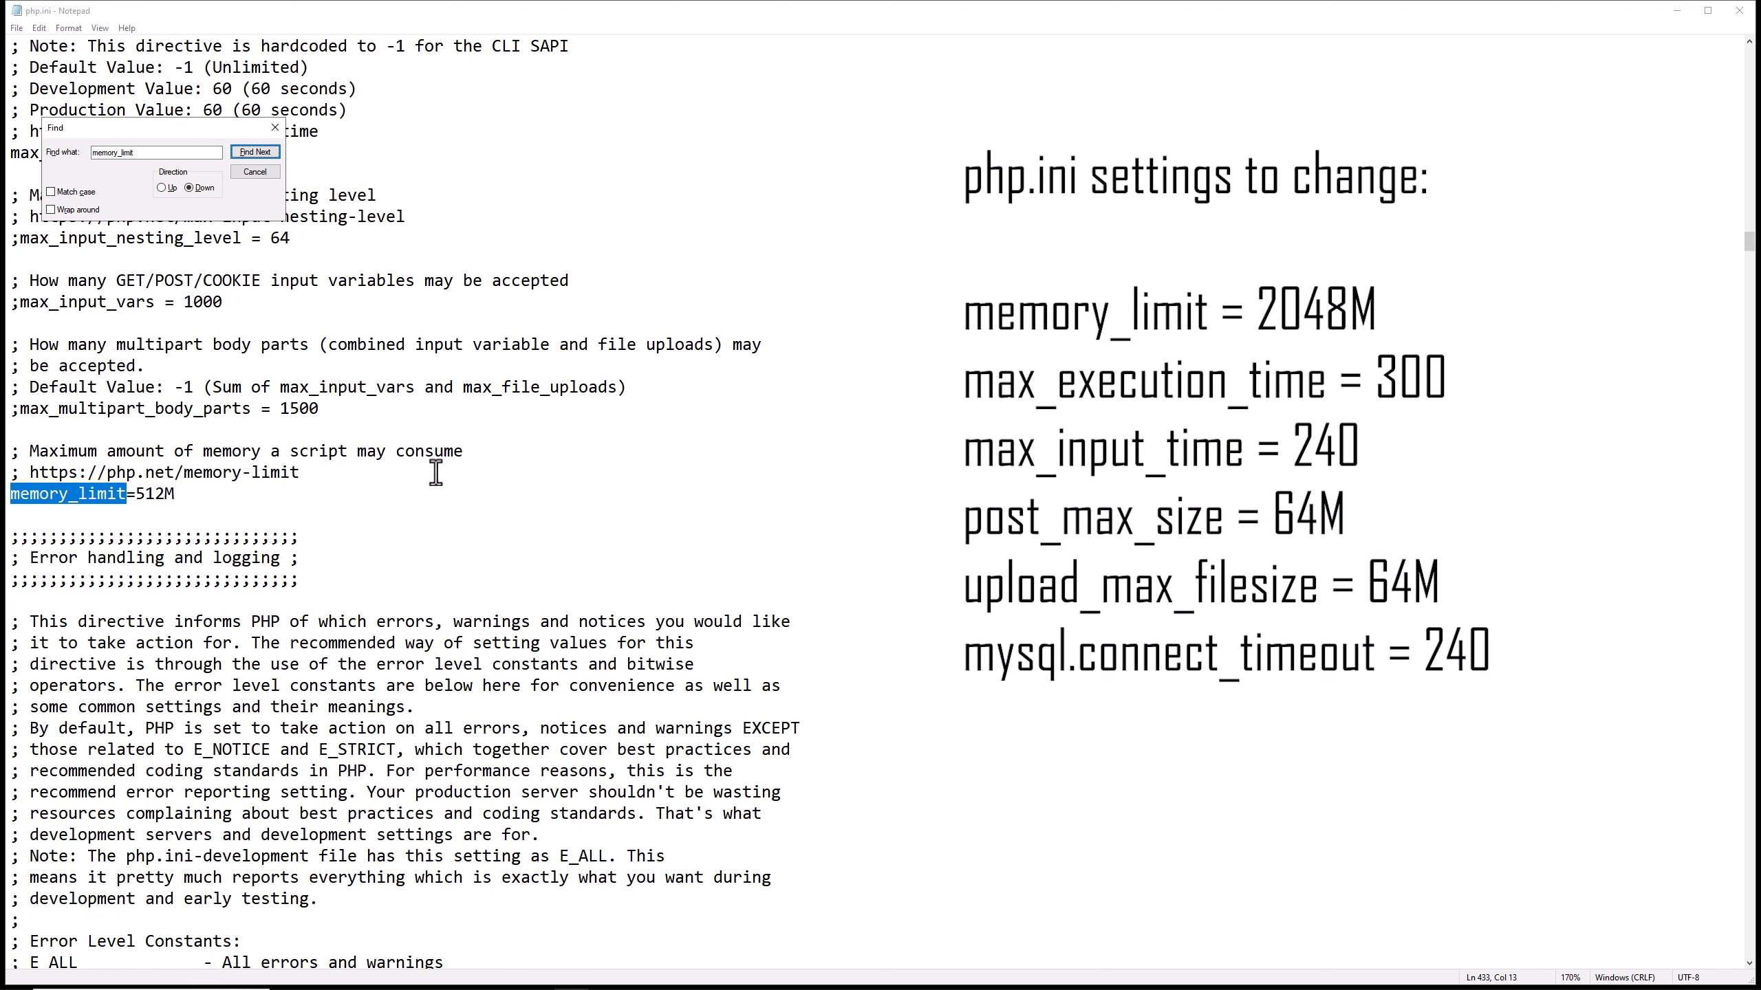
{"action": "left_click", "coordinate": [161, 498]}
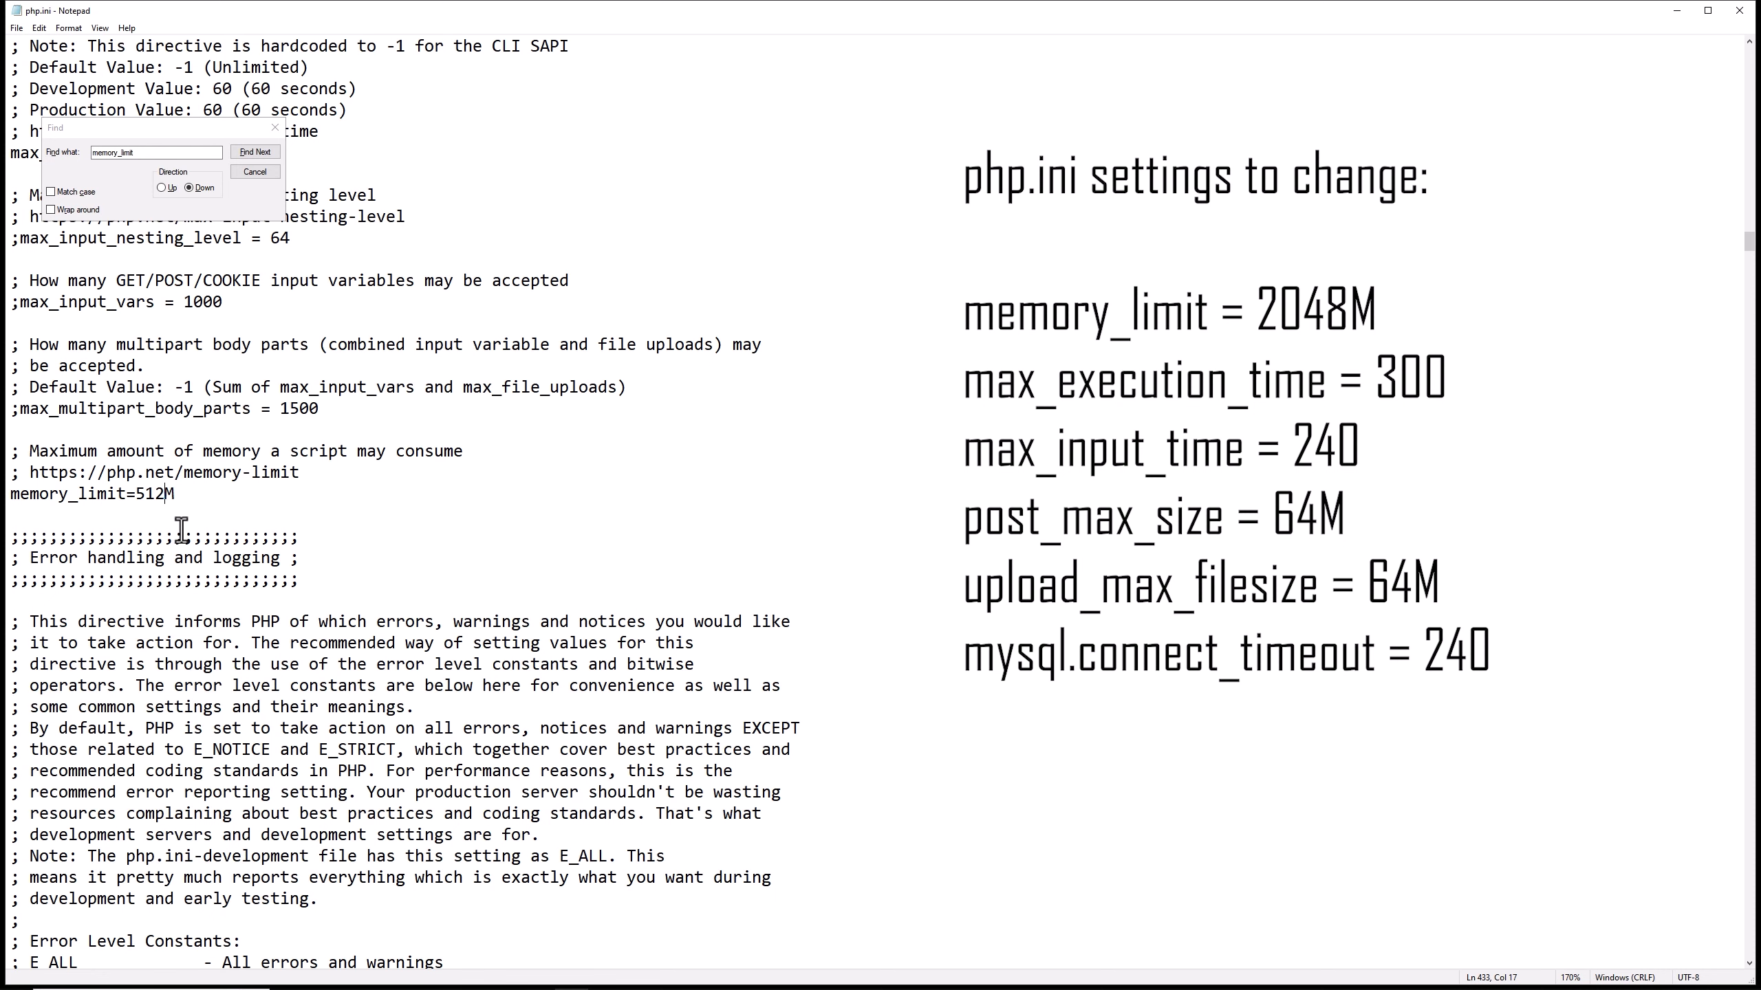
{"action": "key", "text": "BackSpace"}
{"action": "key", "text": "BackSpace"}
{"action": "key", "text": "BackSpace"}
{"action": "type", "text": "2048"}
Search for max_execution_time in php.ini and set it to 300.
{"action": "left_click_drag", "start_coordinate": [163, 153], "coordinate": [68, 152]}
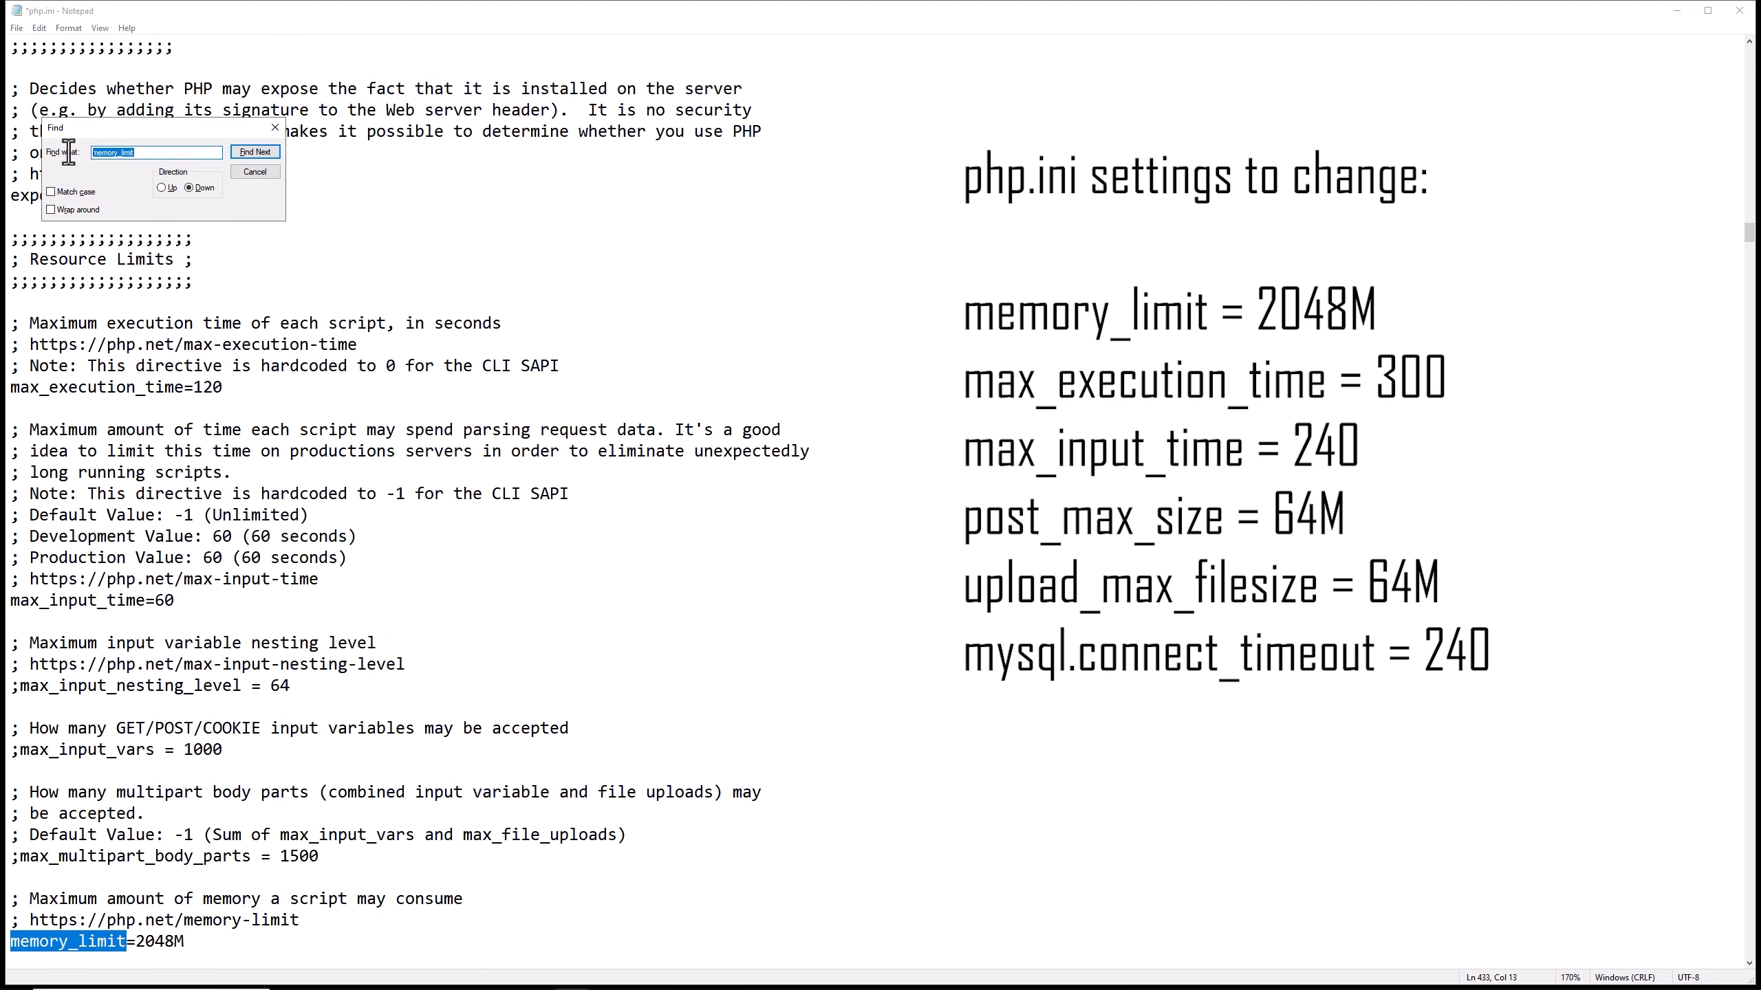
{"action": "type", "text": "max_execution_time"}
{"action": "left_click", "coordinate": [248, 153]}
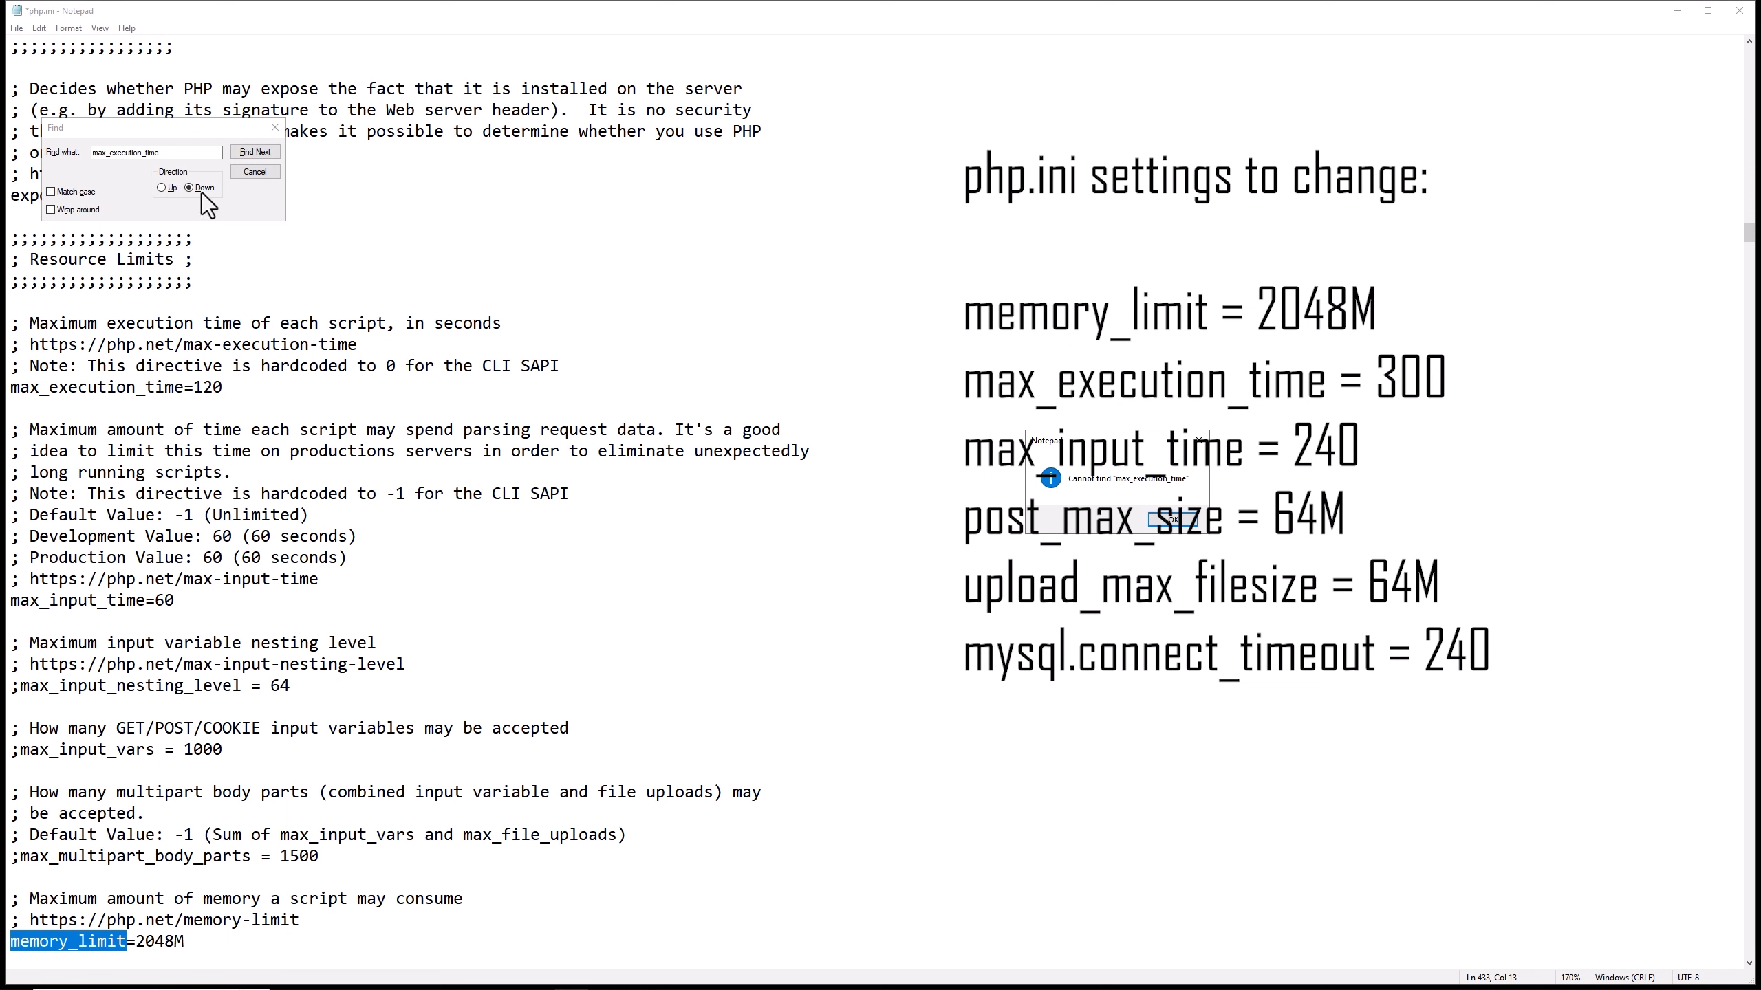
{"action": "key", "text": "Return"}
{"action": "left_click", "coordinate": [162, 187]}
{"action": "left_click", "coordinate": [227, 387]}
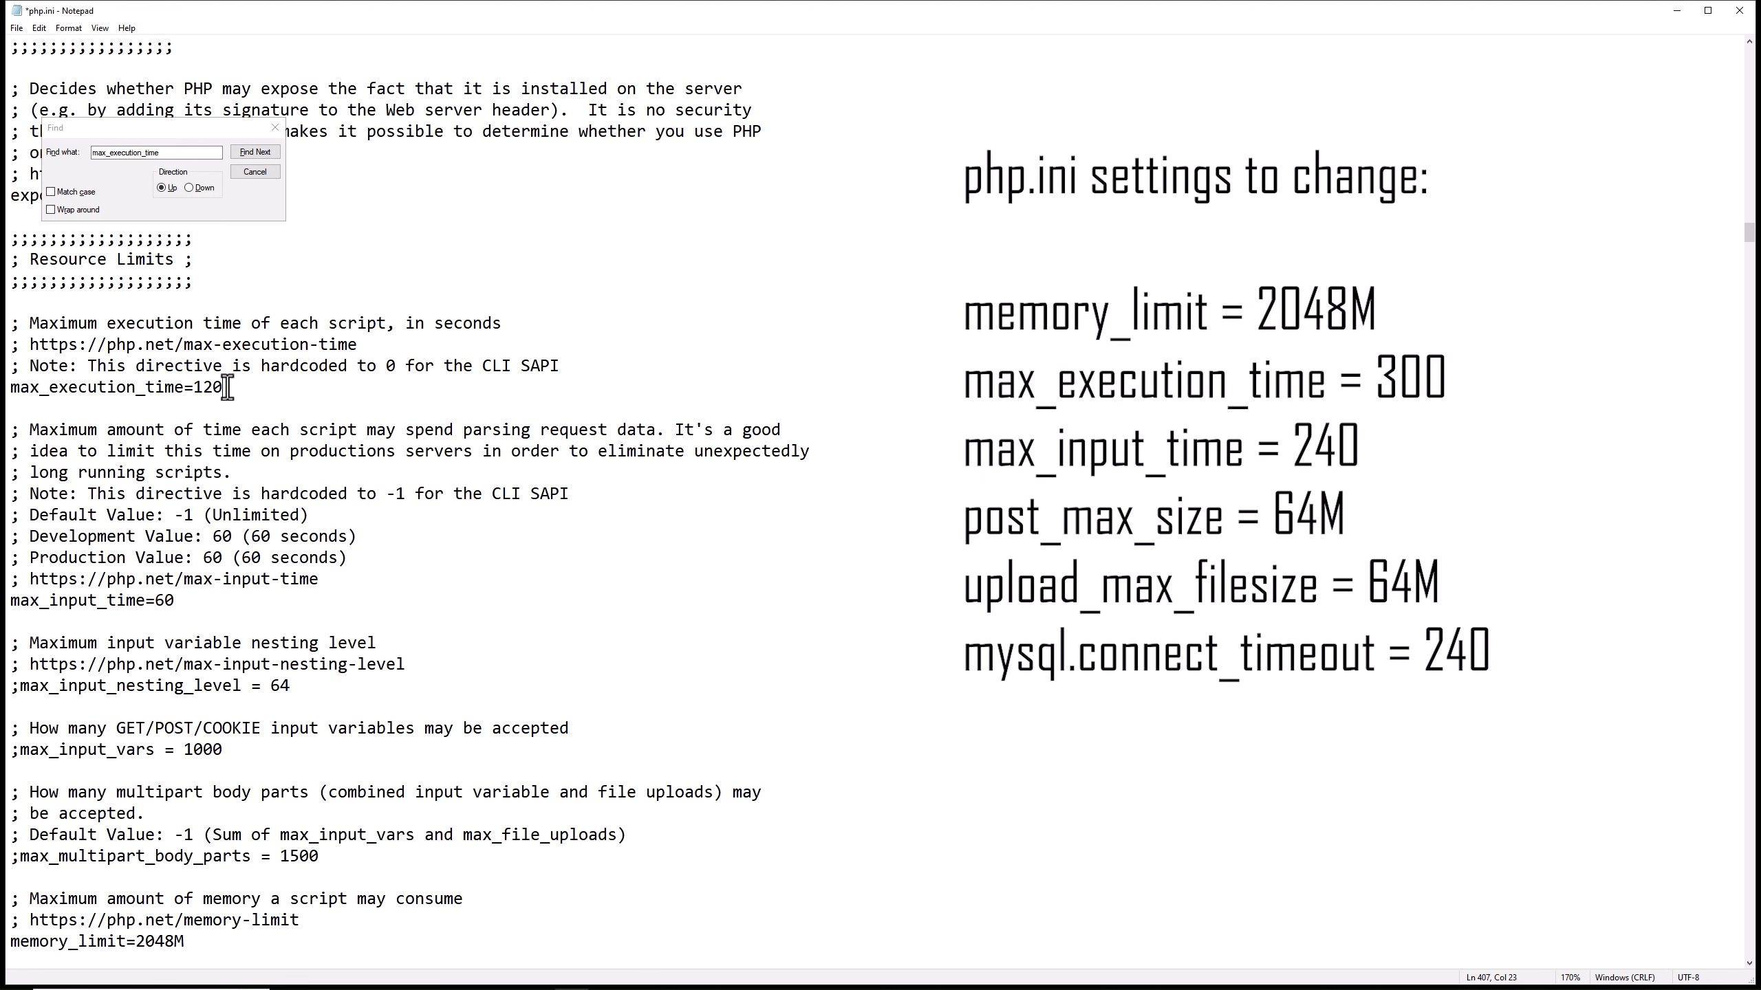
{"action": "key", "text": "BackSpace"}
{"action": "key", "text": "BackSpace"}
{"action": "key", "text": "BackSpace"}
{"action": "type", "text": "300"}
Search downward for max_input in php.ini and set max_input_time to 240.
{"action": "left_click", "coordinate": [65, 154]}
{"action": "type", "text": "max_input"}
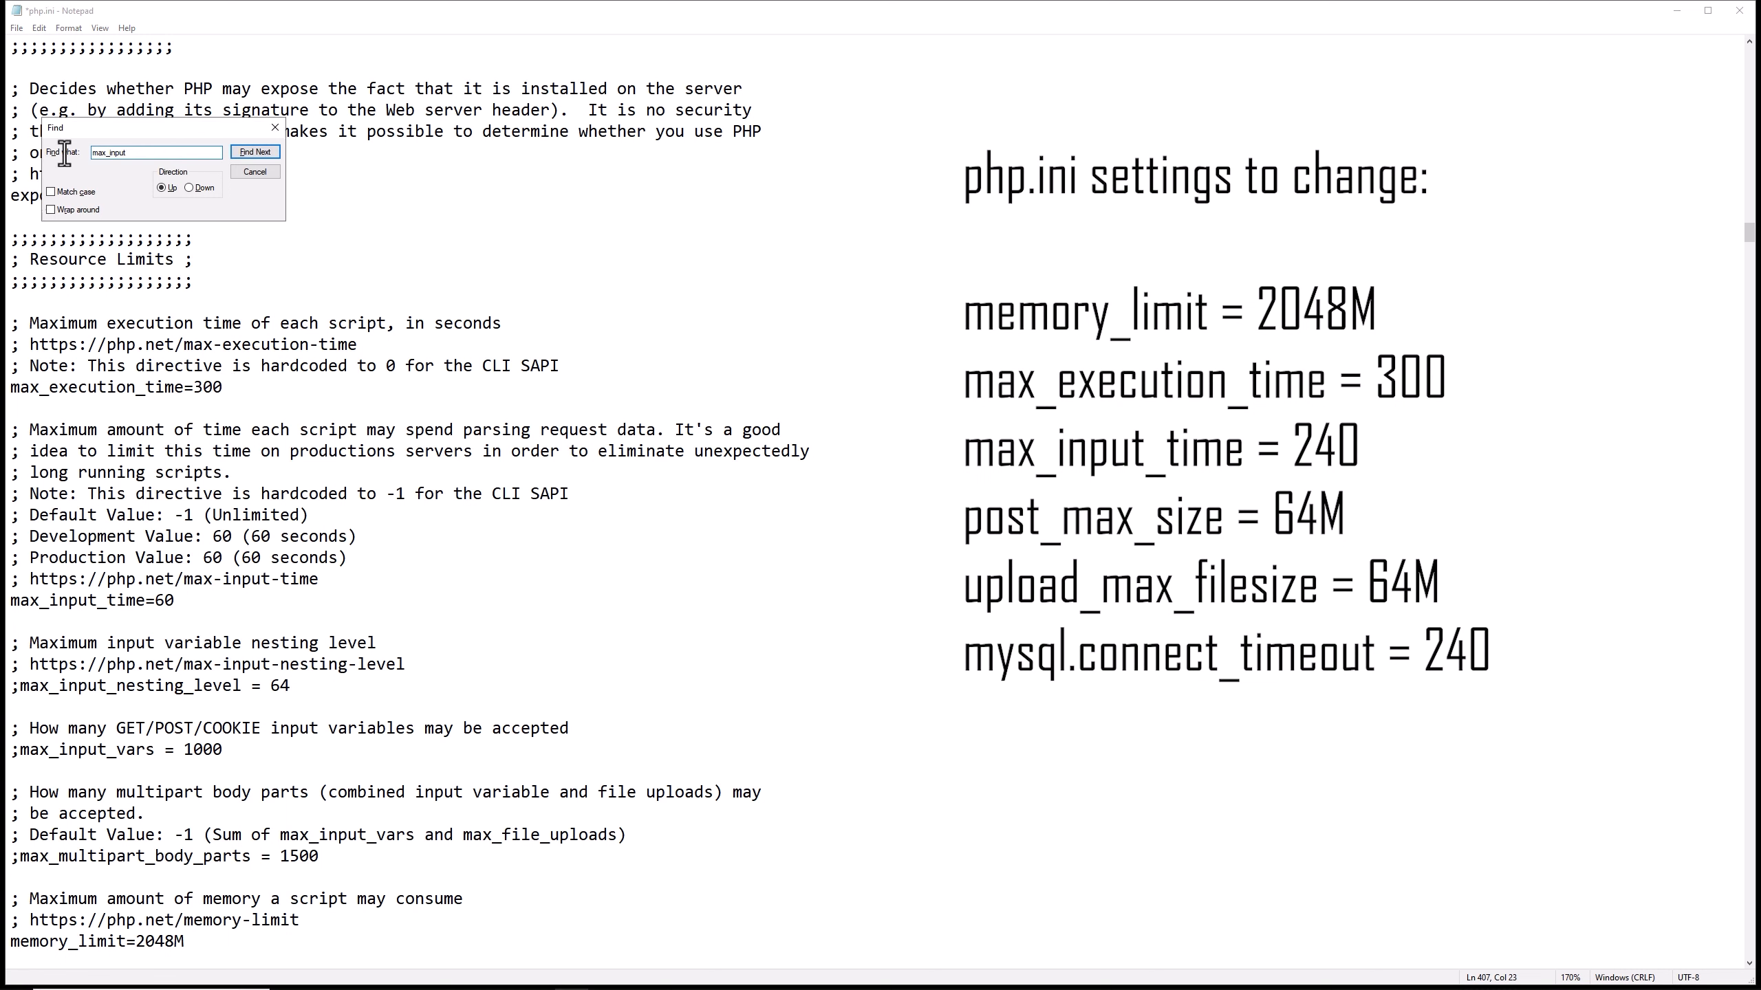
{"action": "left_click", "coordinate": [189, 187]}
{"action": "key", "text": "Return"}
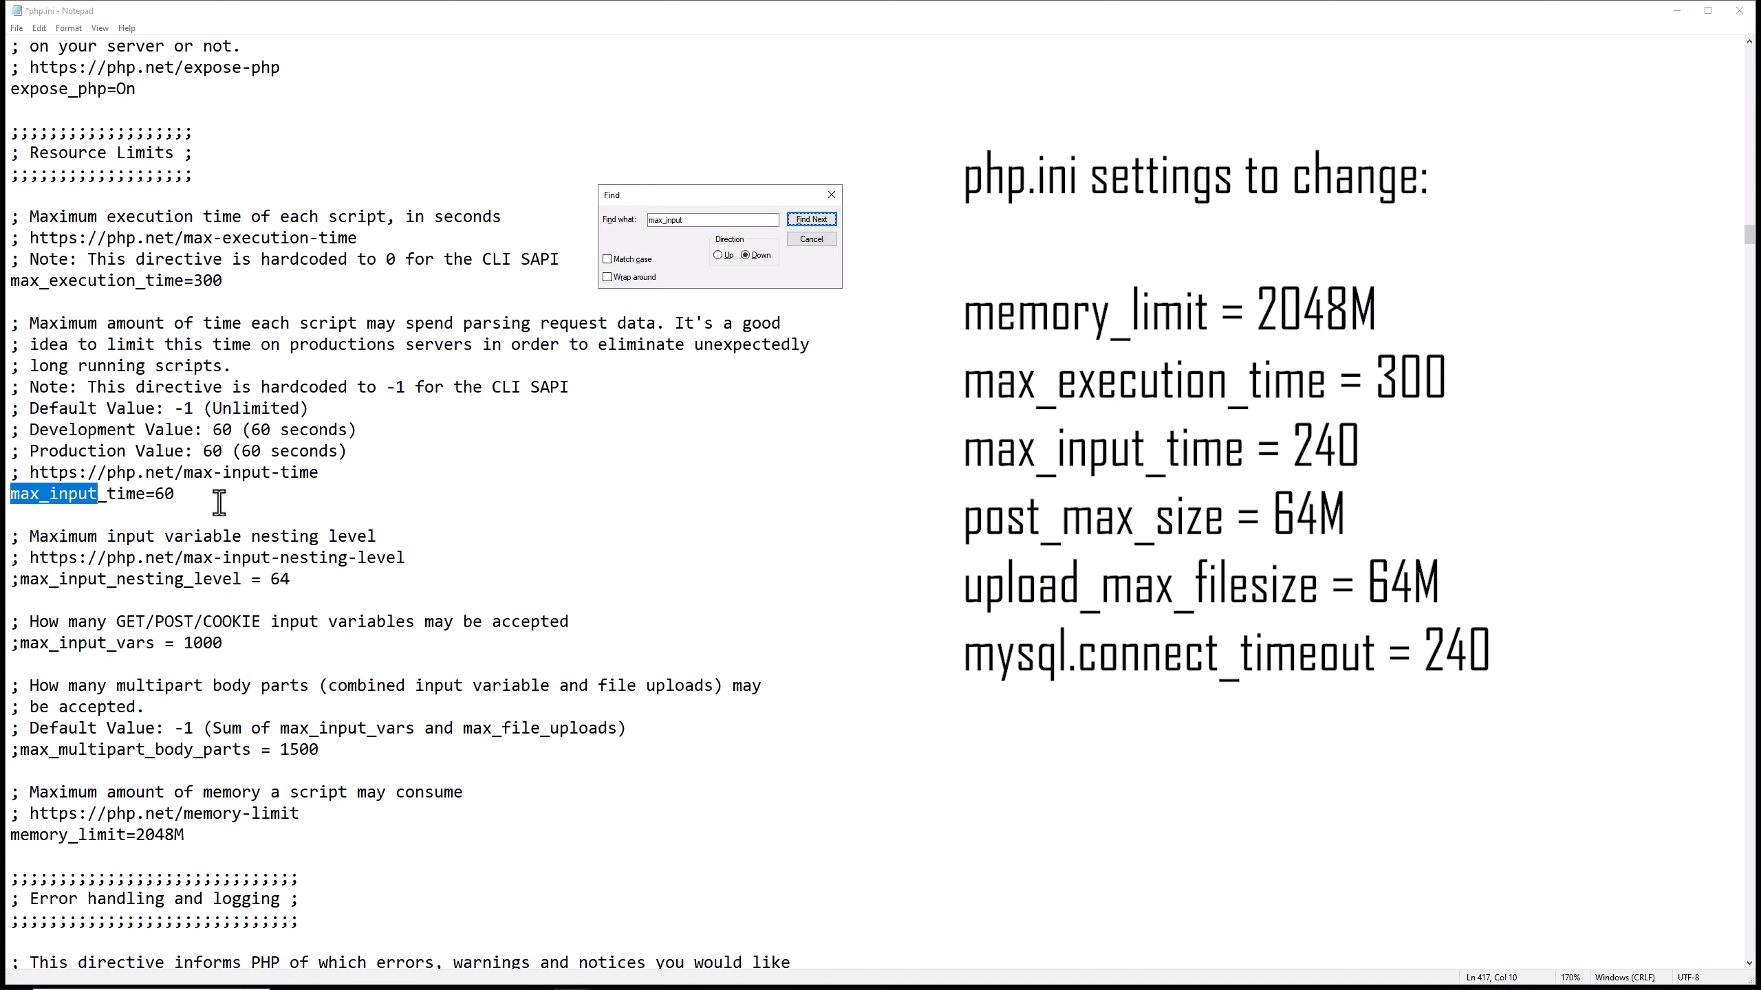
{"action": "left_click", "coordinate": [227, 495]}
{"action": "key", "text": "BackSpace"}
{"action": "key", "text": "BackSpace"}
{"action": "type", "text": "240"}
Find post_max_size in php.ini and set it to 64M.
{"action": "left_click", "coordinate": [626, 215]}
{"action": "type", "text": "po"}
{"action": "type", "text": "size"}
{"action": "key", "text": "Return"}
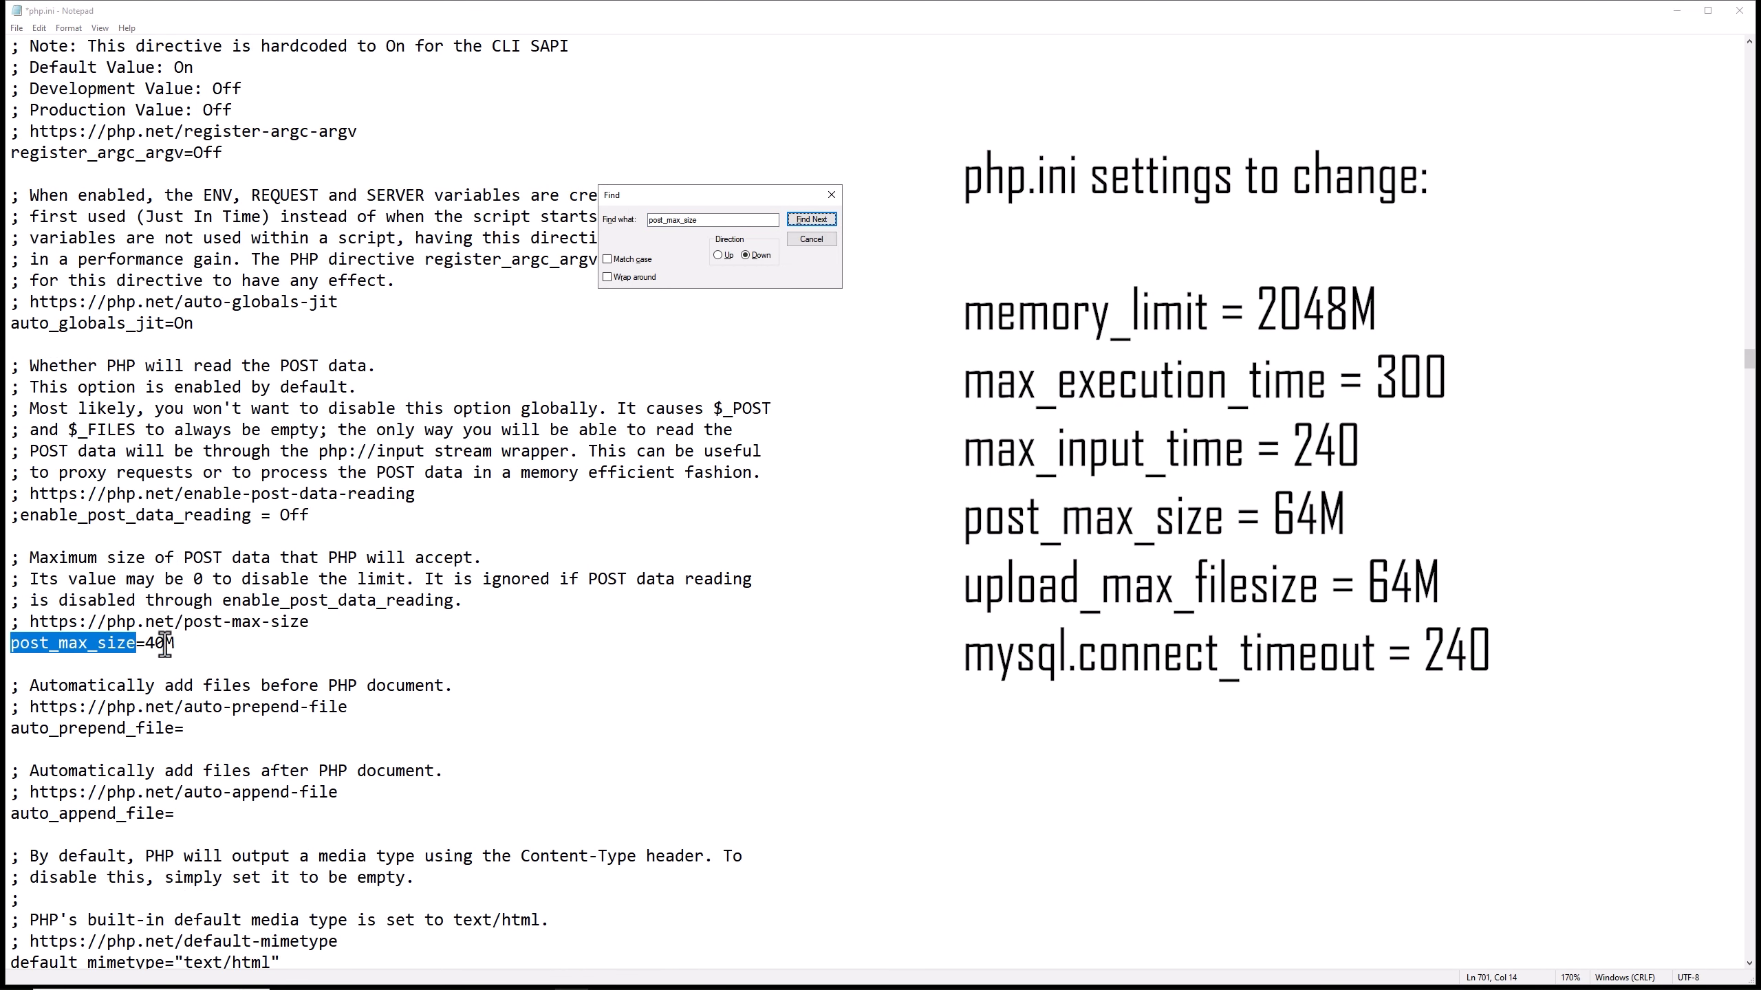
{"action": "type", "text": "upload_max_filesize"}
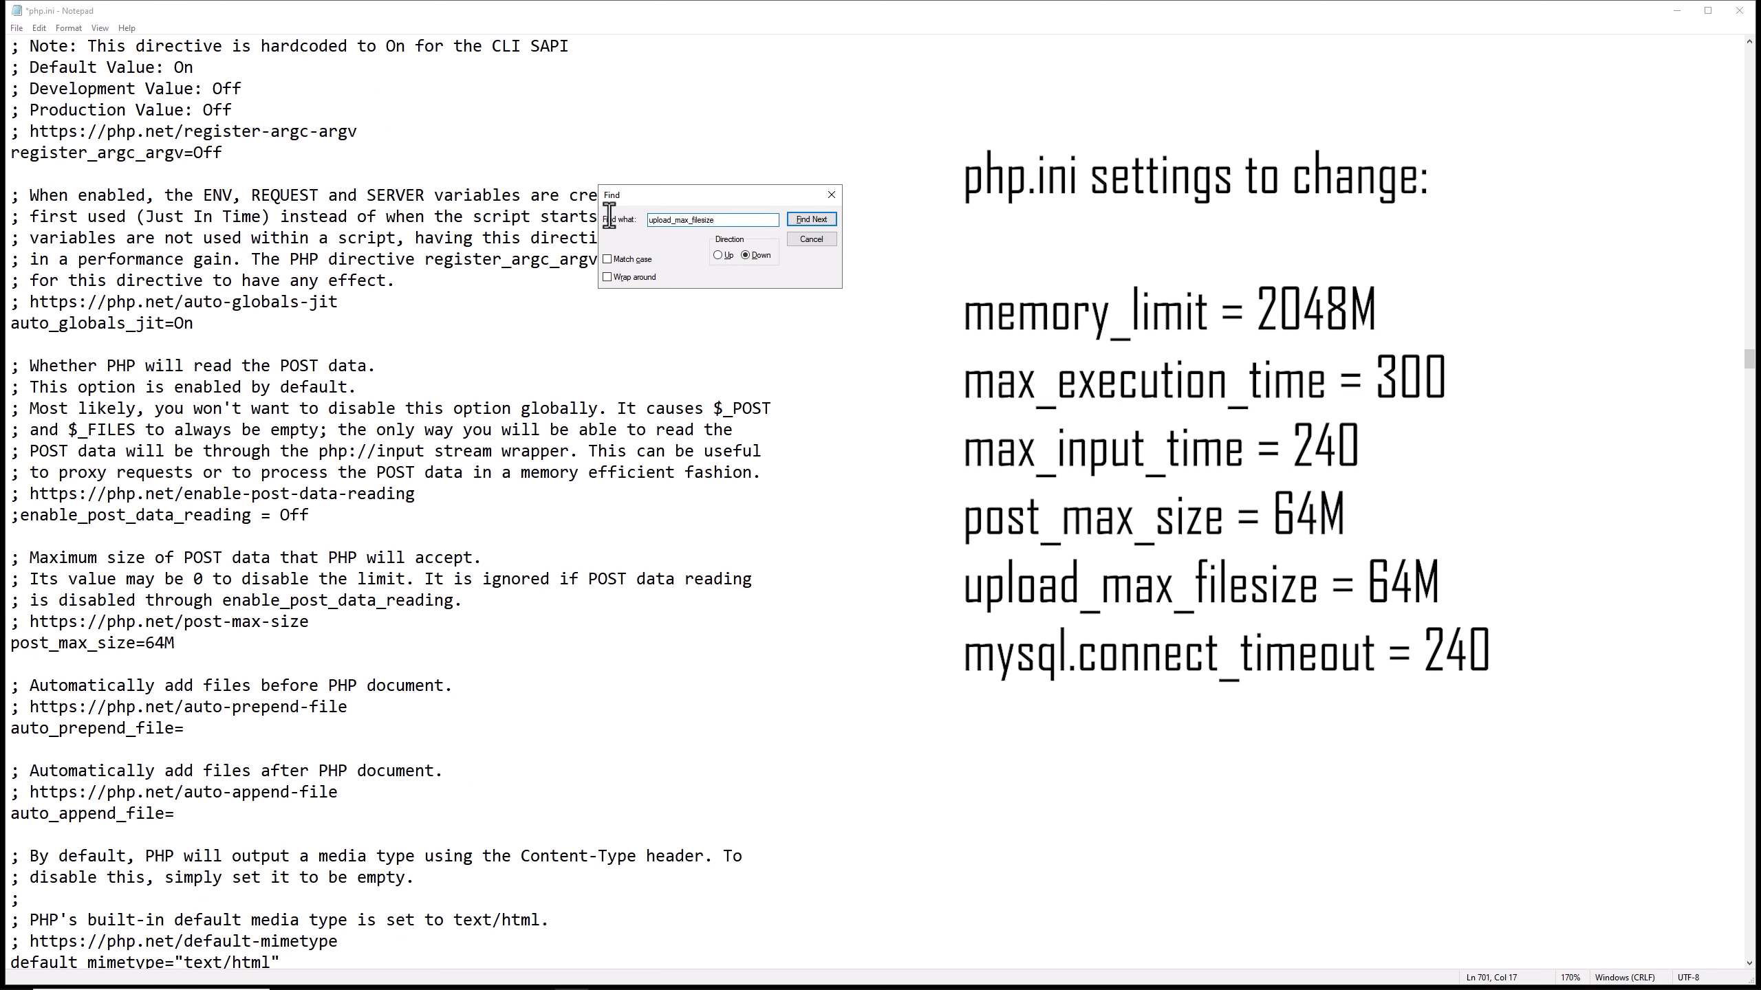
Find upload_max_filesize in php.ini and set it to 64M.
{"action": "key", "text": "Return"}
{"action": "left_click", "coordinate": [218, 771]}
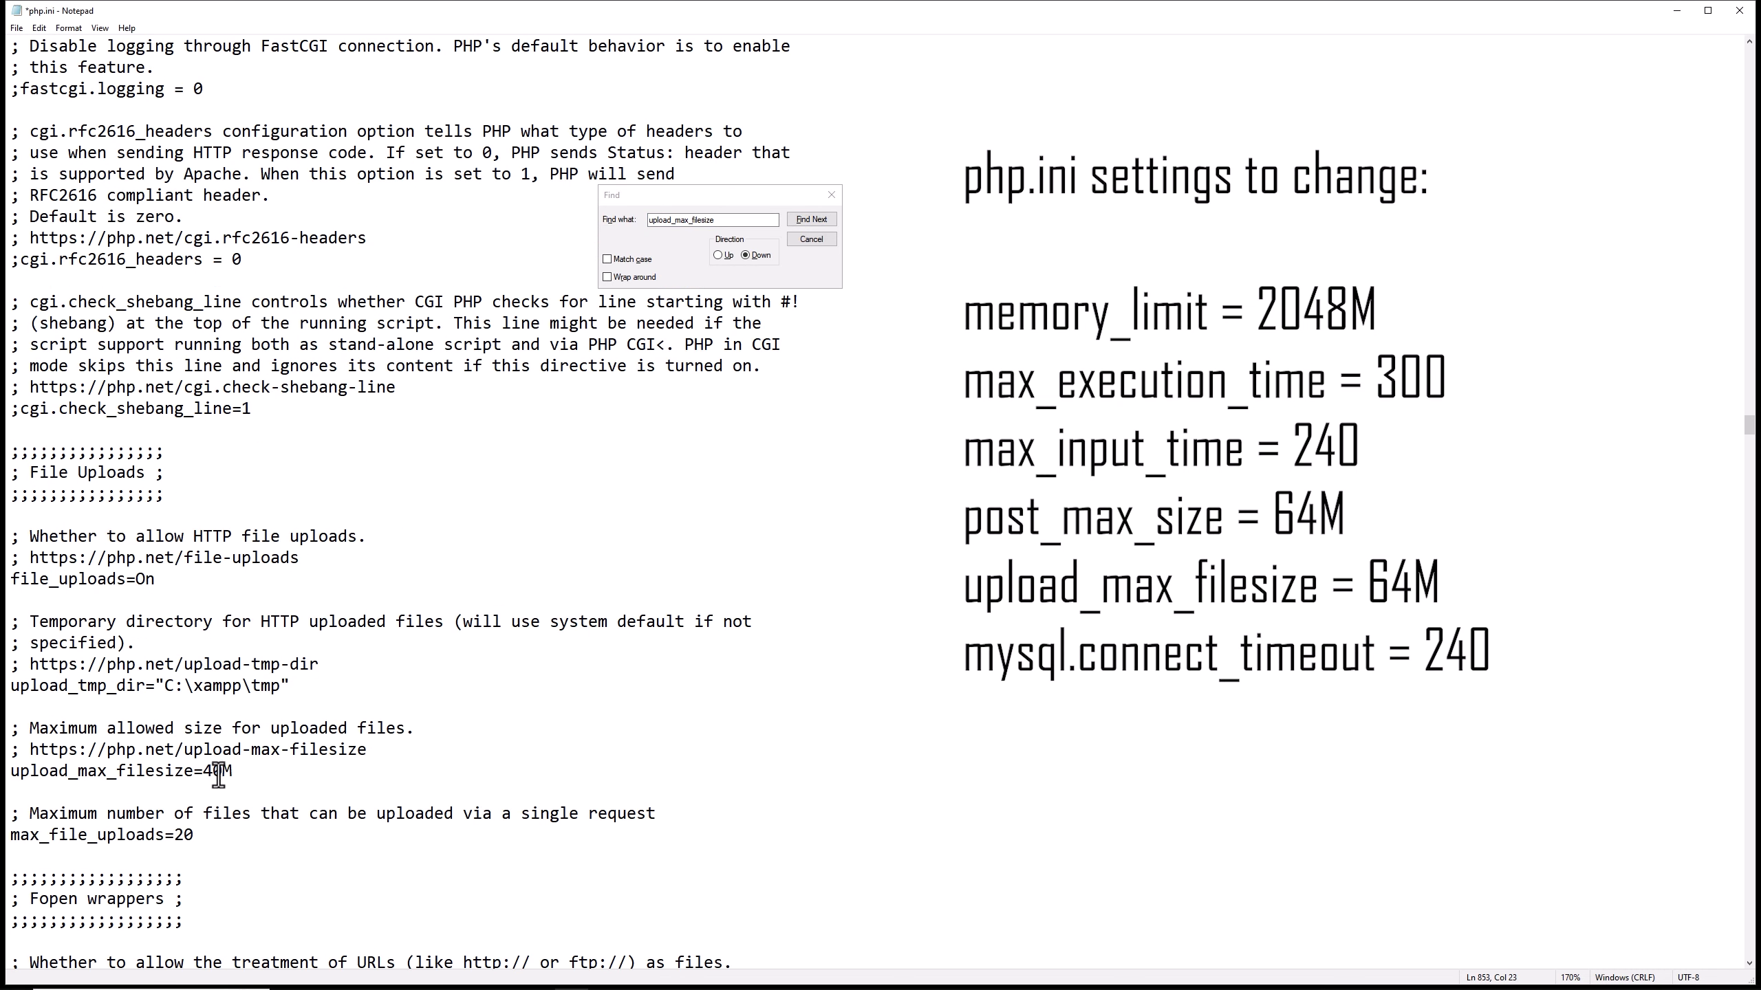
{"action": "key", "text": "BackSpace"}
{"action": "key", "text": "BackSpace"}
{"action": "type", "text": "64"}
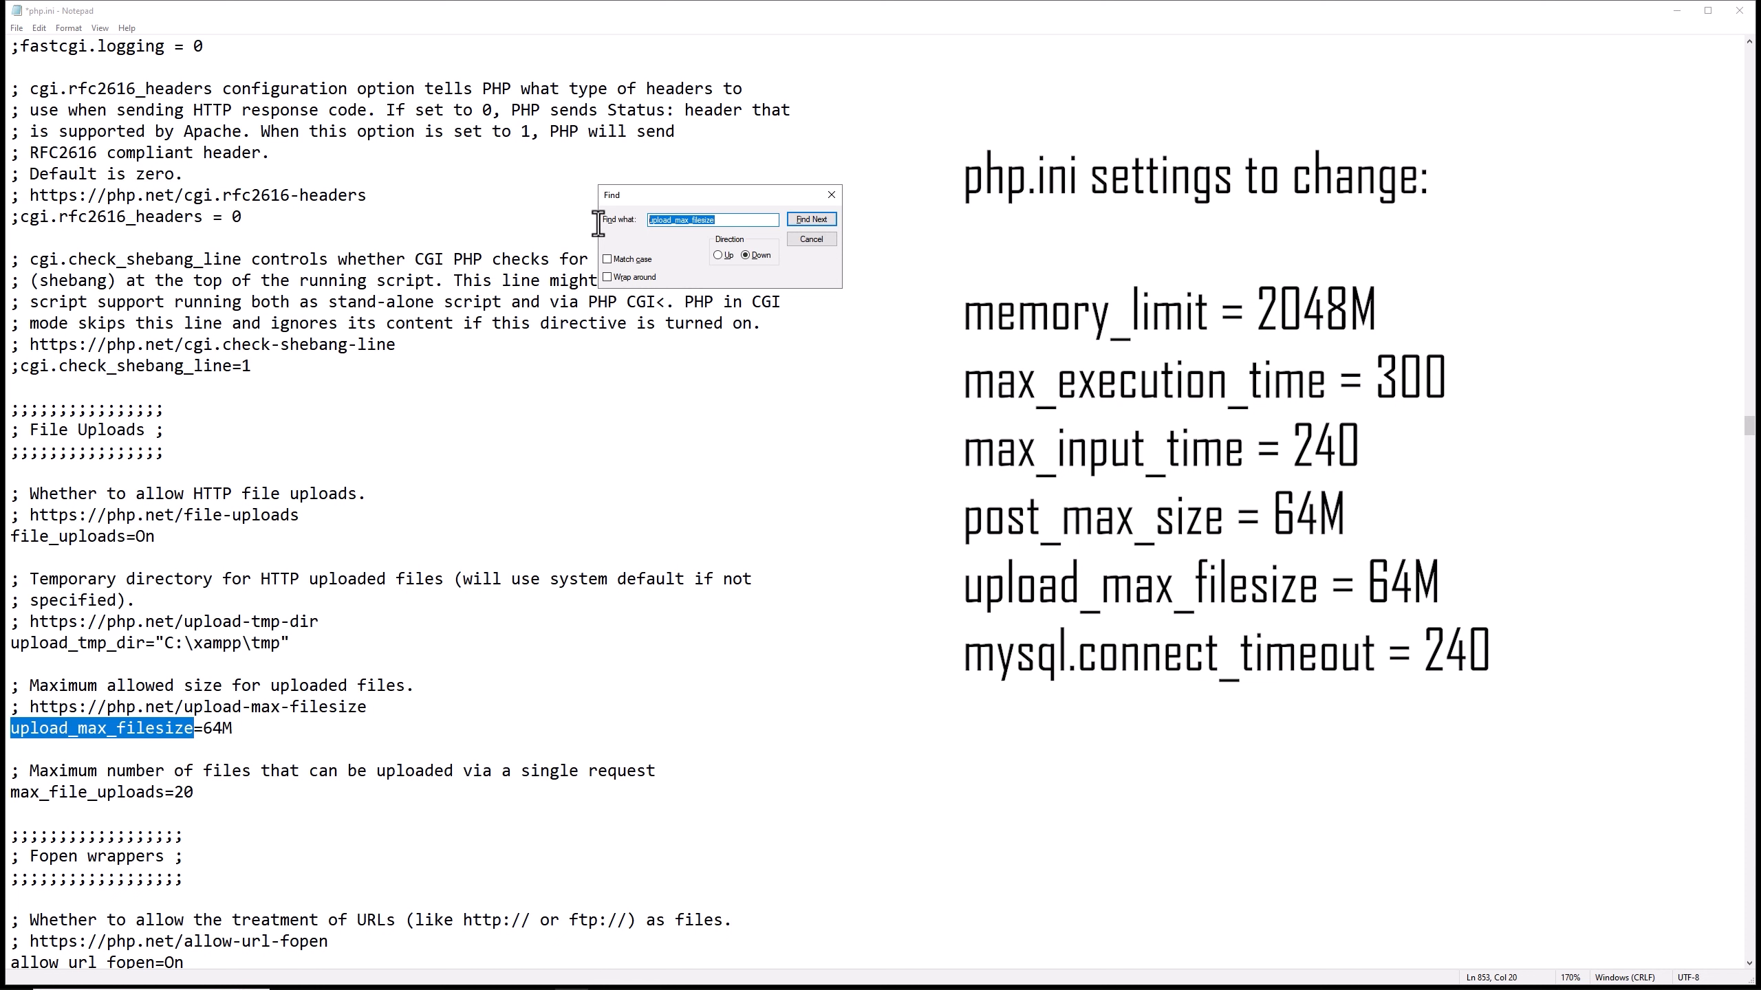
Search for mysql.connect, set mysql.connect_timeout to 240, and save php.ini.
{"action": "type", "text": "mysql.connect"}
{"action": "key", "text": "Return"}
{"action": "left_click", "coordinate": [254, 600]}
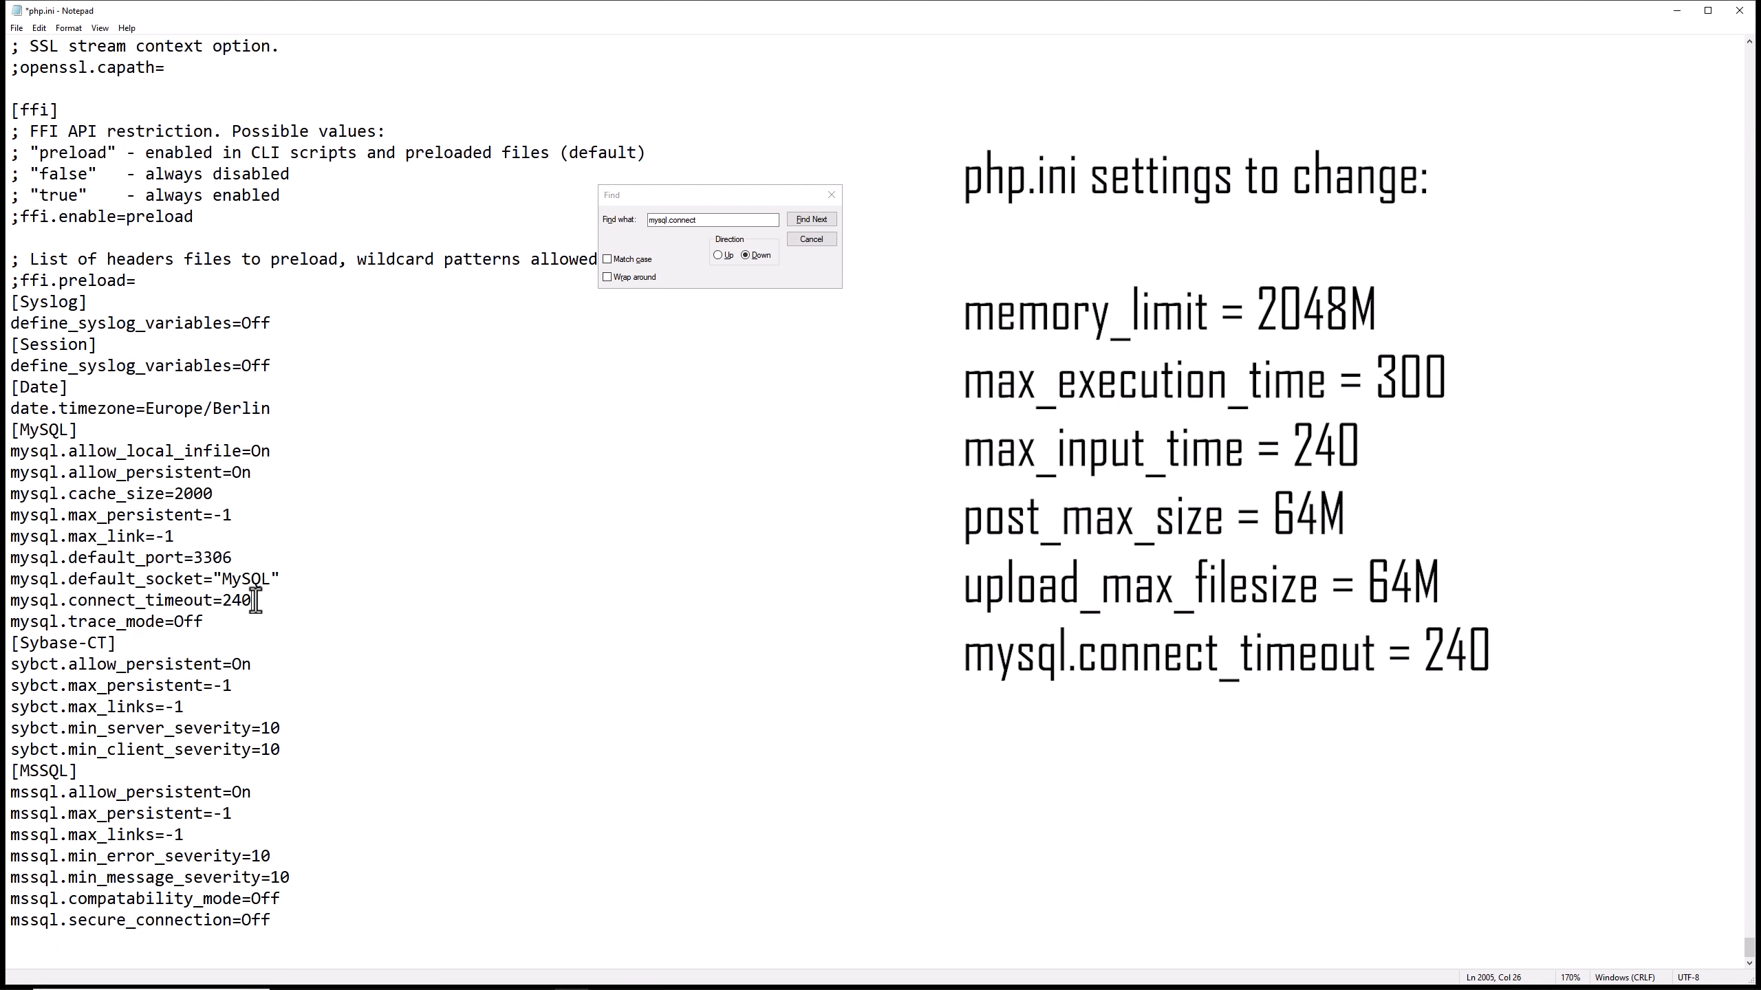
{"action": "key", "text": "ctrl+s"}
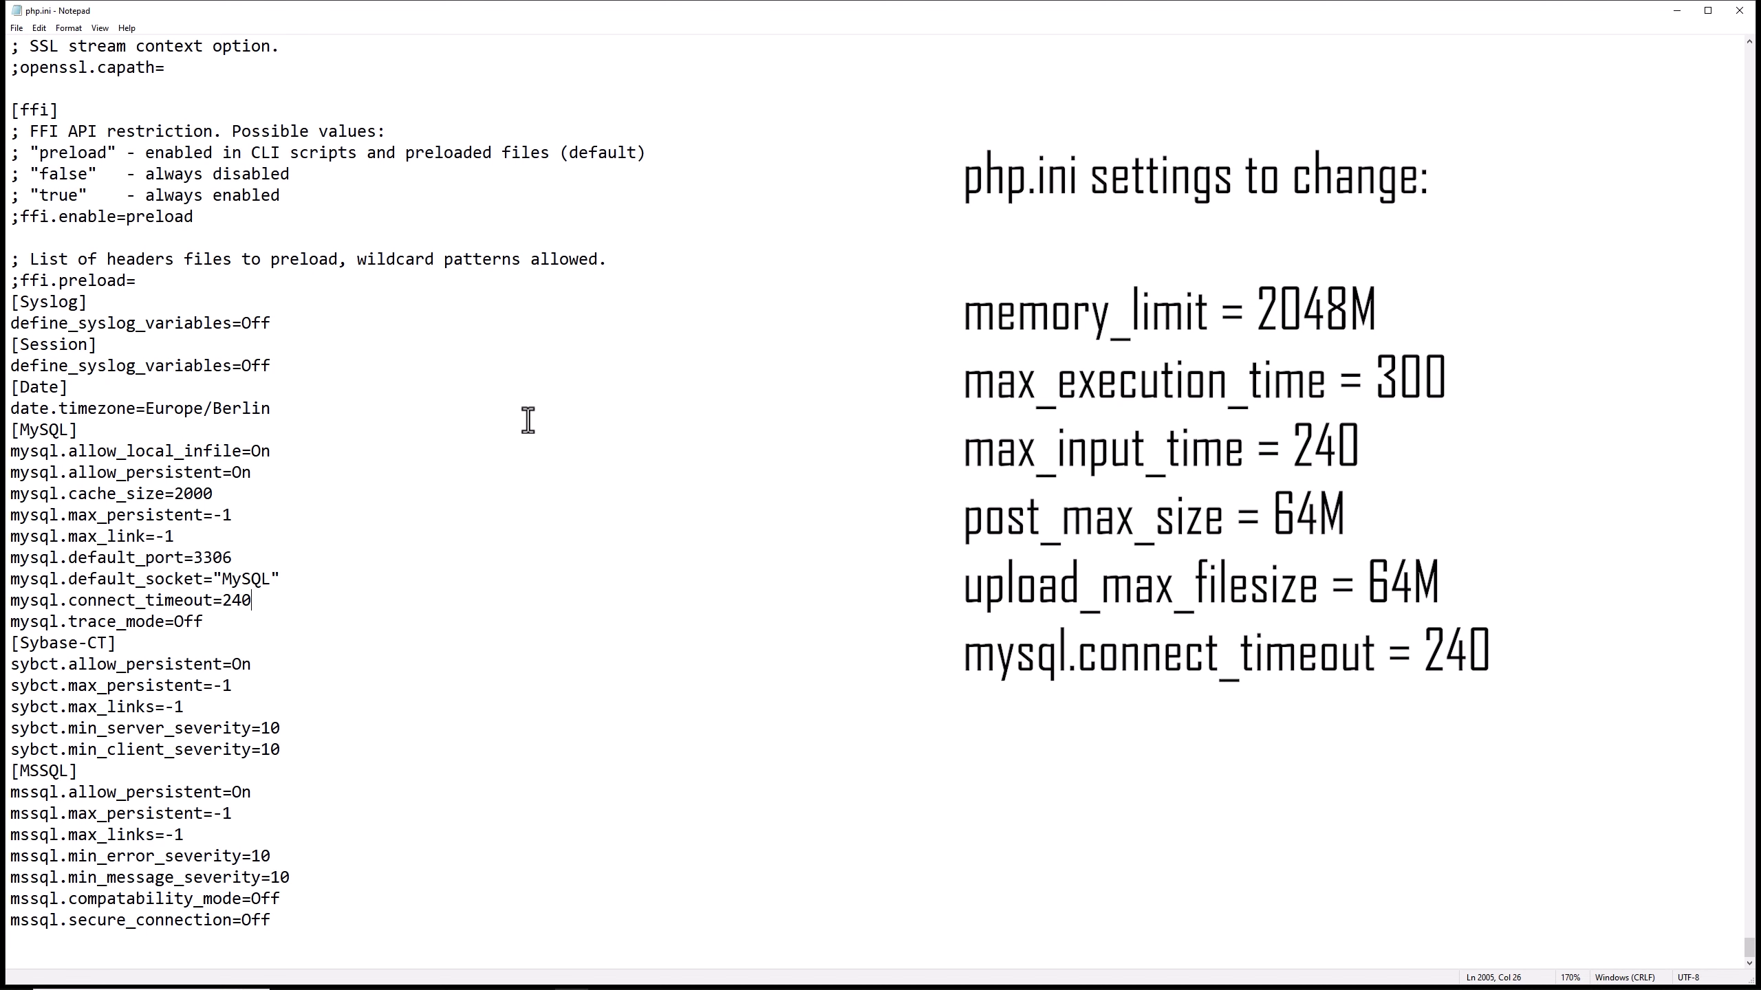
{"action": "left_click", "coordinate": [583, 404]}
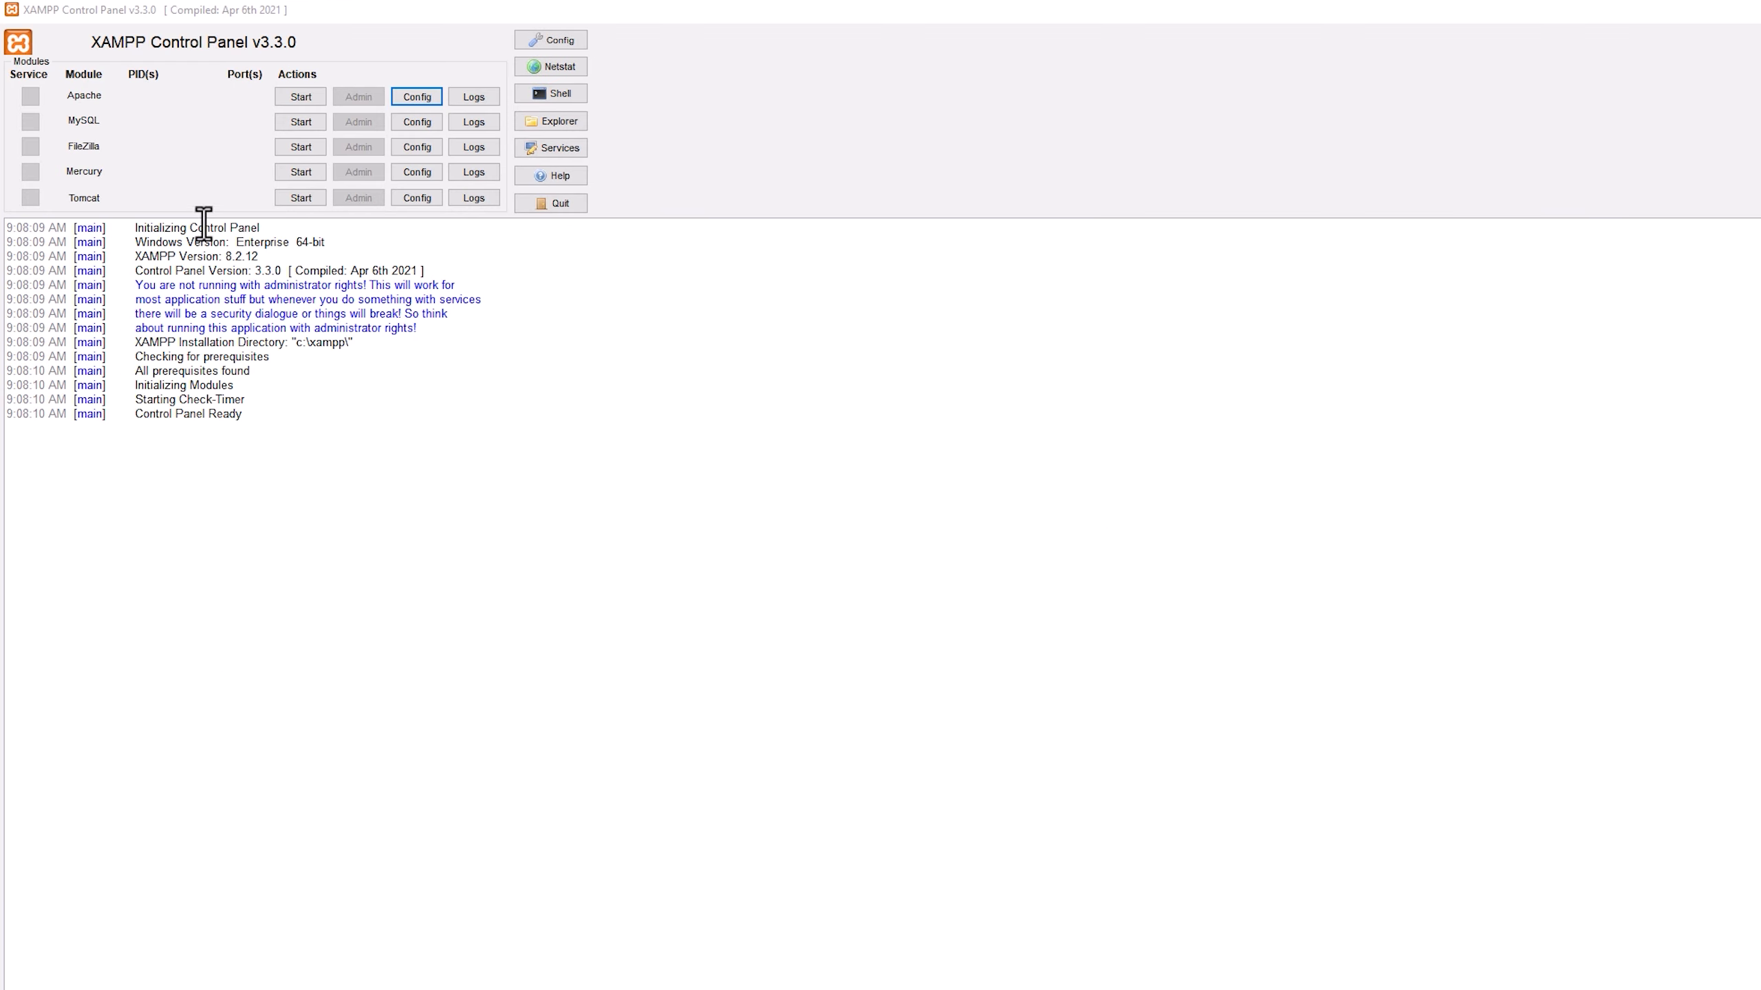
Open MySQL's my.ini configuration file from the XAMPP Control Panel and enlarge its text for reading.
{"action": "left_click", "coordinate": [417, 123]}
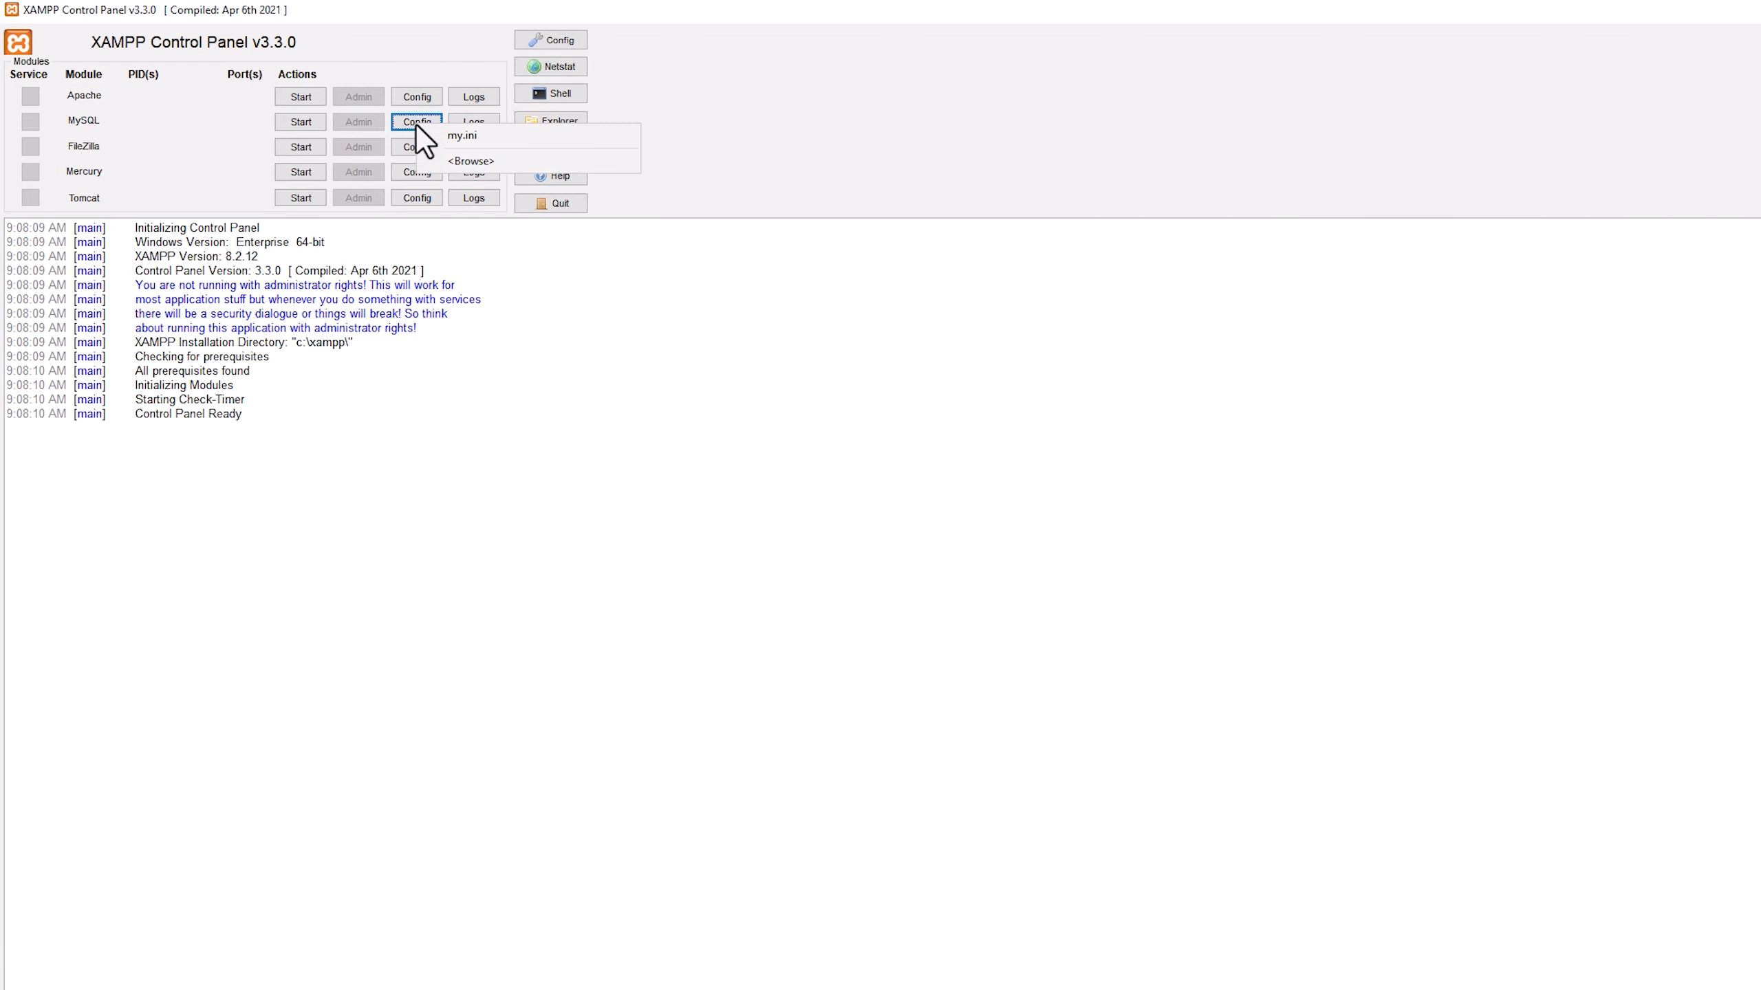
{"action": "left_click", "coordinate": [457, 135]}
{"action": "key", "text": "ctrl+plus"}
{"action": "key", "text": "ctrl+plus"}
{"action": "key", "text": "ctrl+plus"}
{"action": "key", "text": "ctrl+plus"}
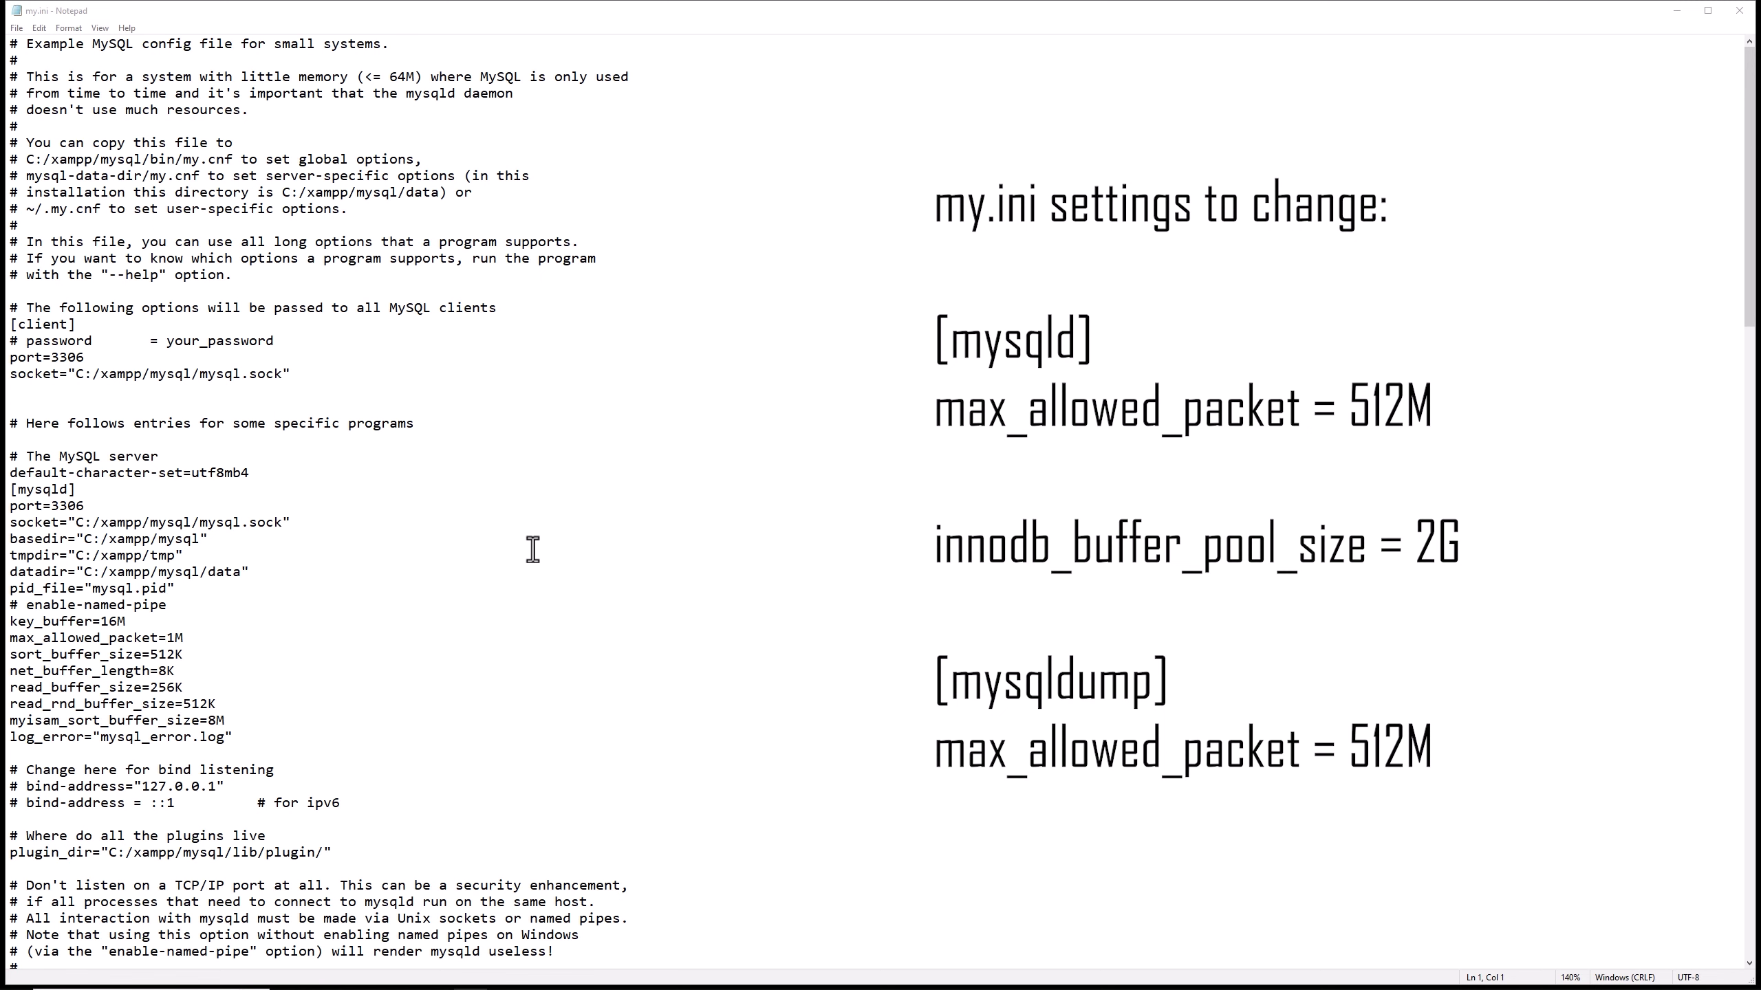
Set max_allowed_packet in the [mysqld] section of my.ini to 512M.
{"action": "left_click", "coordinate": [176, 639]}
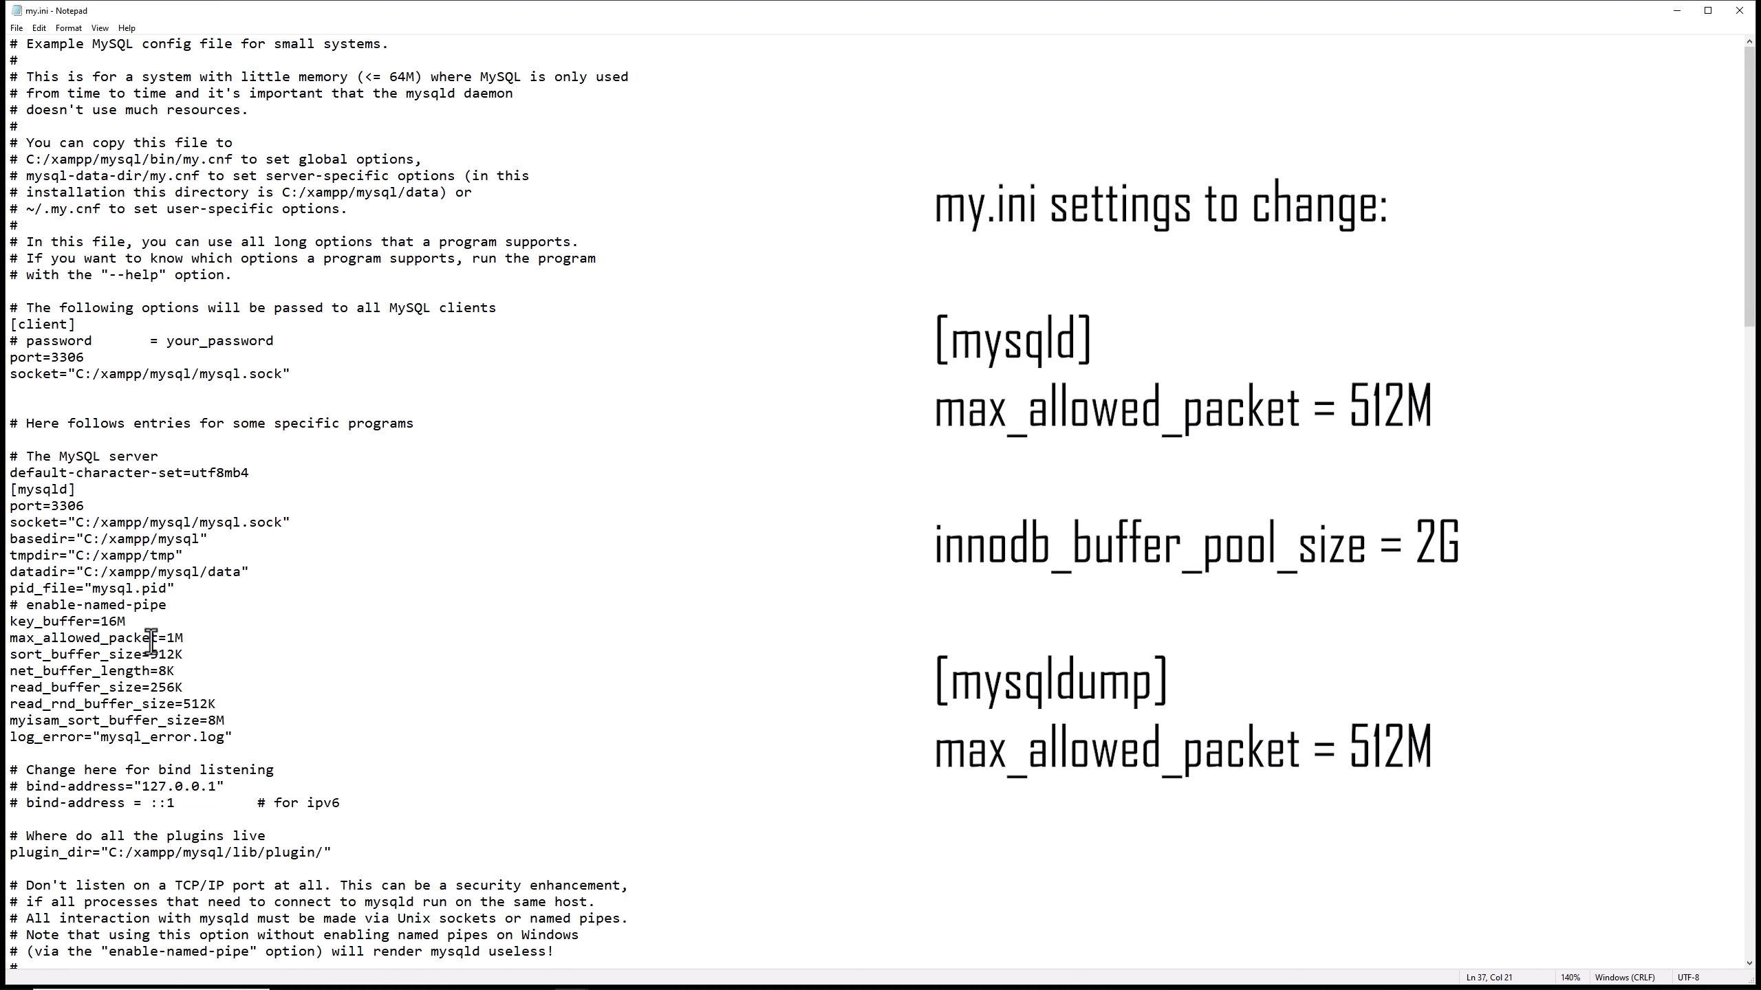
{"action": "key", "text": "BackSpace"}
{"action": "type", "text": "512"}
Set innodb_buffer_pool_size in the InnoDB settings of my.ini to 2G.
{"action": "scroll", "coordinate": [193, 638], "scroll_direction": "down", "scroll_amount": 20}
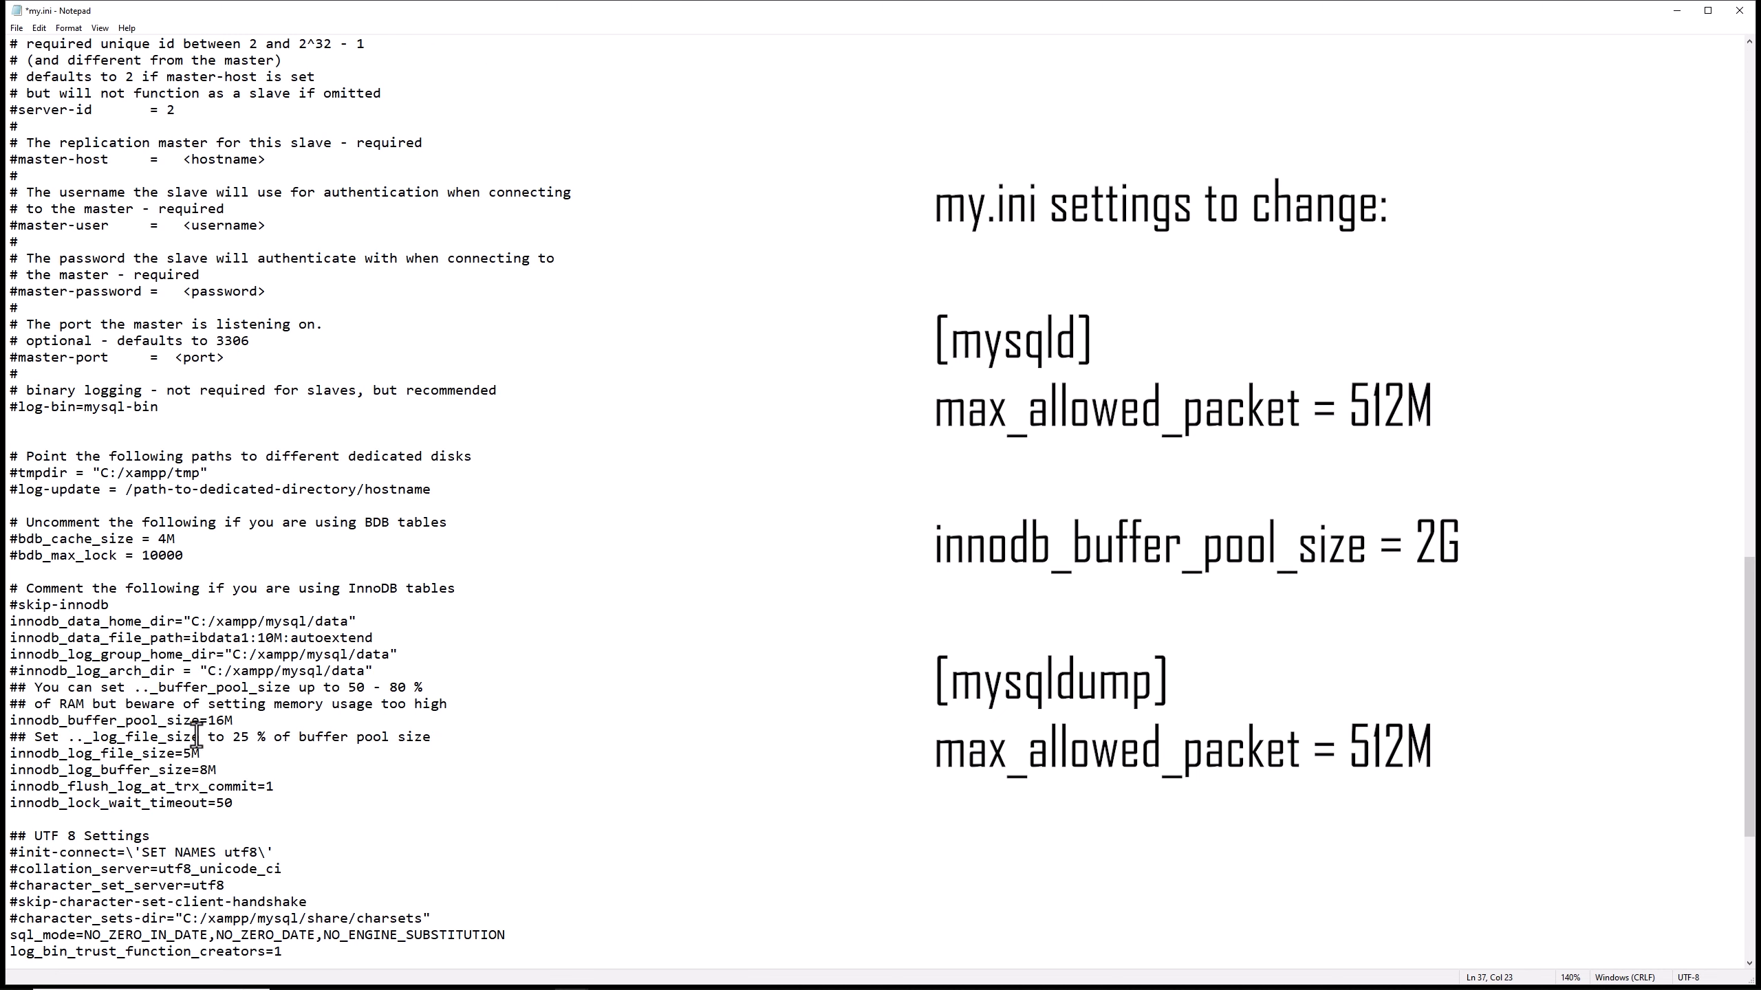
{"action": "scroll", "coordinate": [196, 736], "scroll_direction": "down", "scroll_amount": 1}
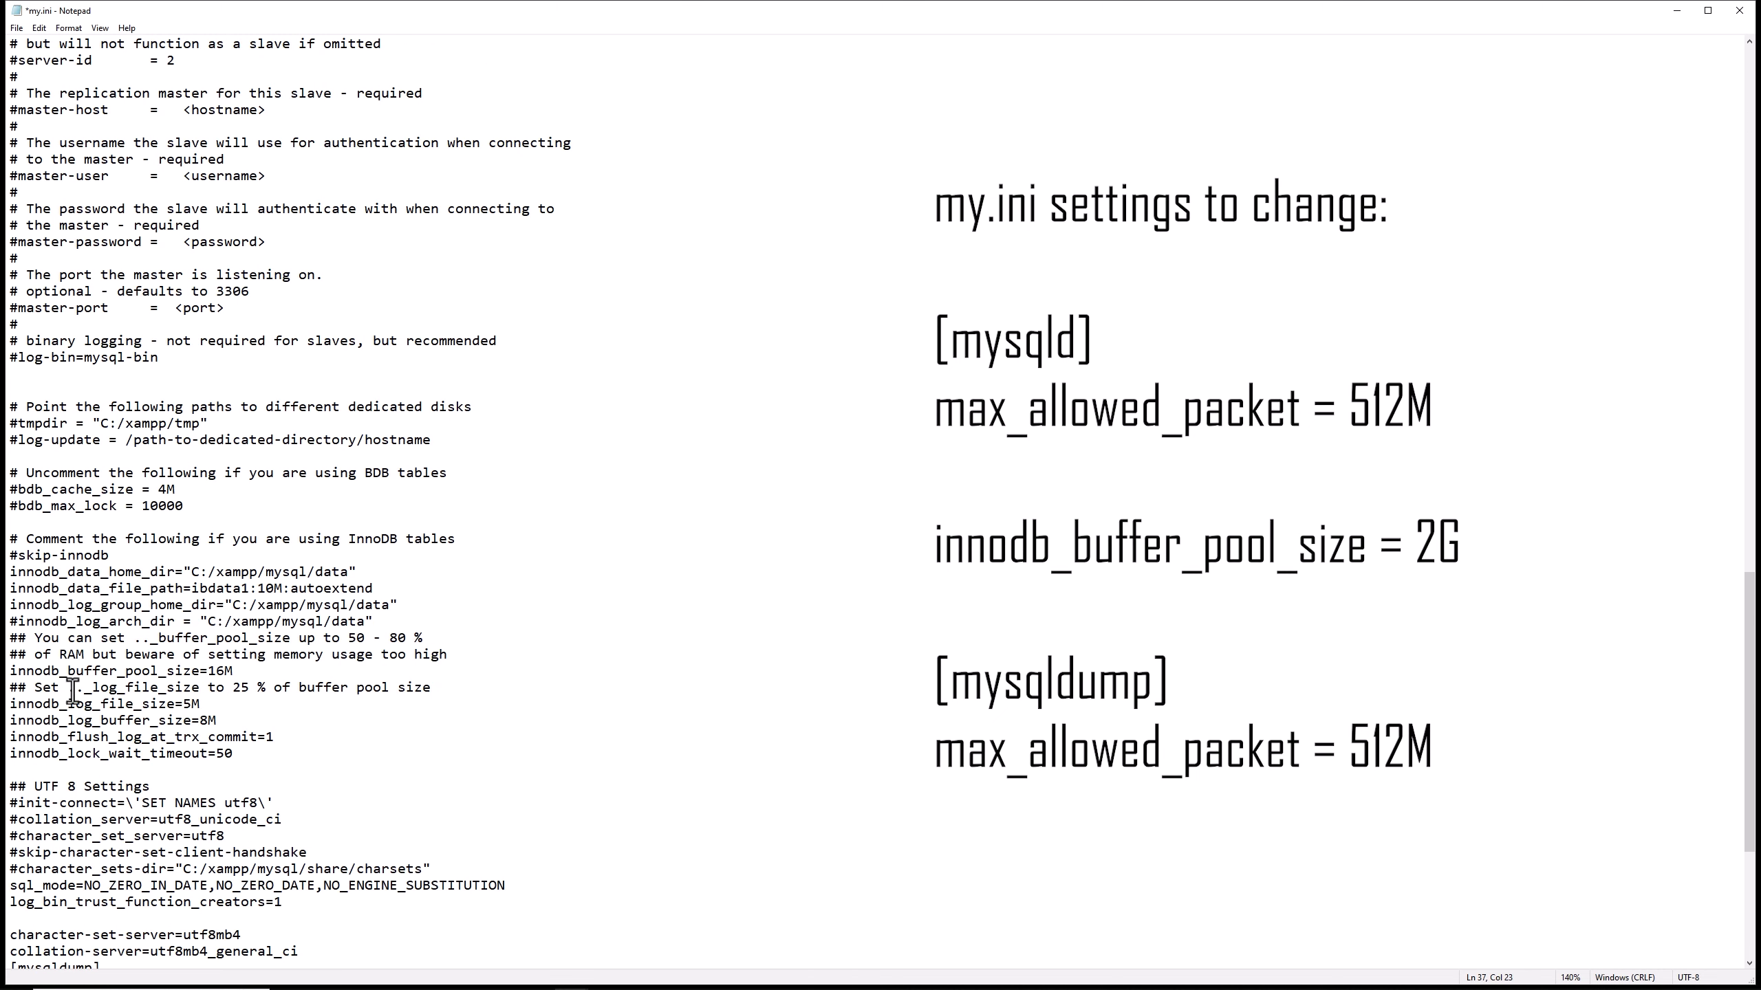
{"action": "left_click", "coordinate": [224, 670]}
{"action": "key", "text": "BackSpace"}
{"action": "key", "text": "BackSpace"}
{"action": "type", "text": "2"}
Search my.ini for max_allowed and set max_allowed_packet in the [mysqldump] section to 512M.
{"action": "scroll", "coordinate": [601, 659], "scroll_direction": "down", "scroll_amount": 3}
{"action": "scroll", "coordinate": [601, 659], "scroll_direction": "up", "scroll_amount": 16}
{"action": "left_click", "coordinate": [630, 576]}
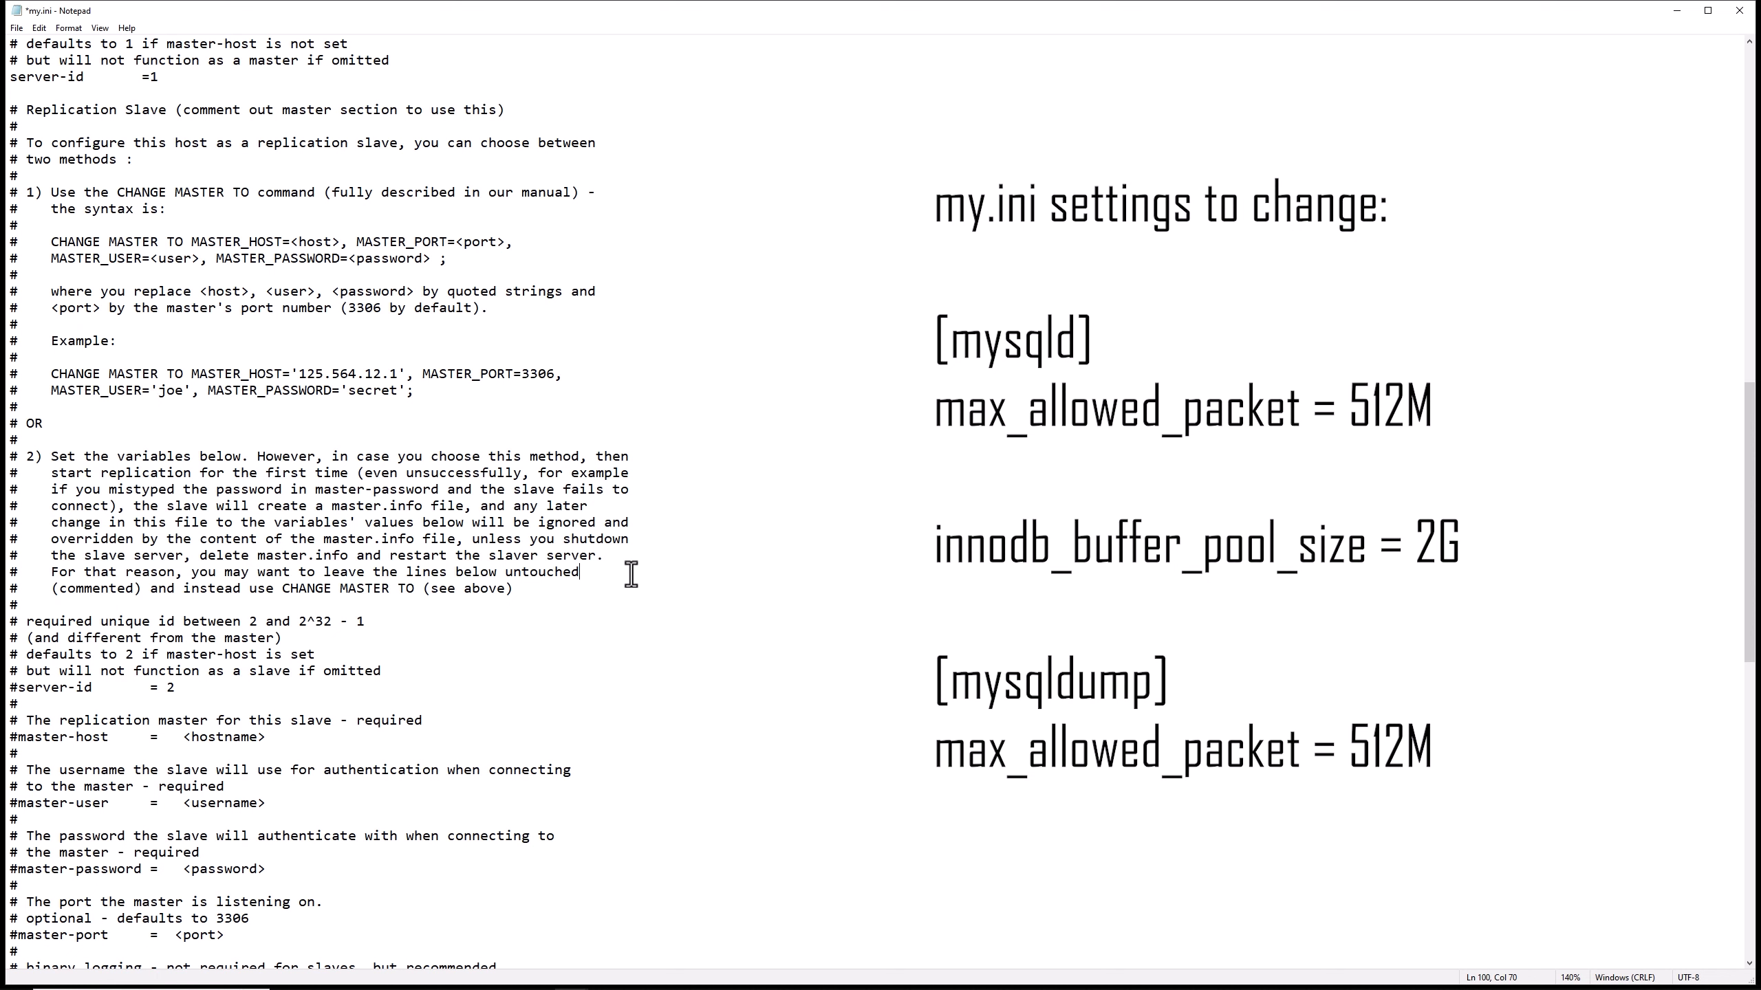
{"action": "key", "text": "ctrl+f"}
{"action": "key", "text": "Return"}
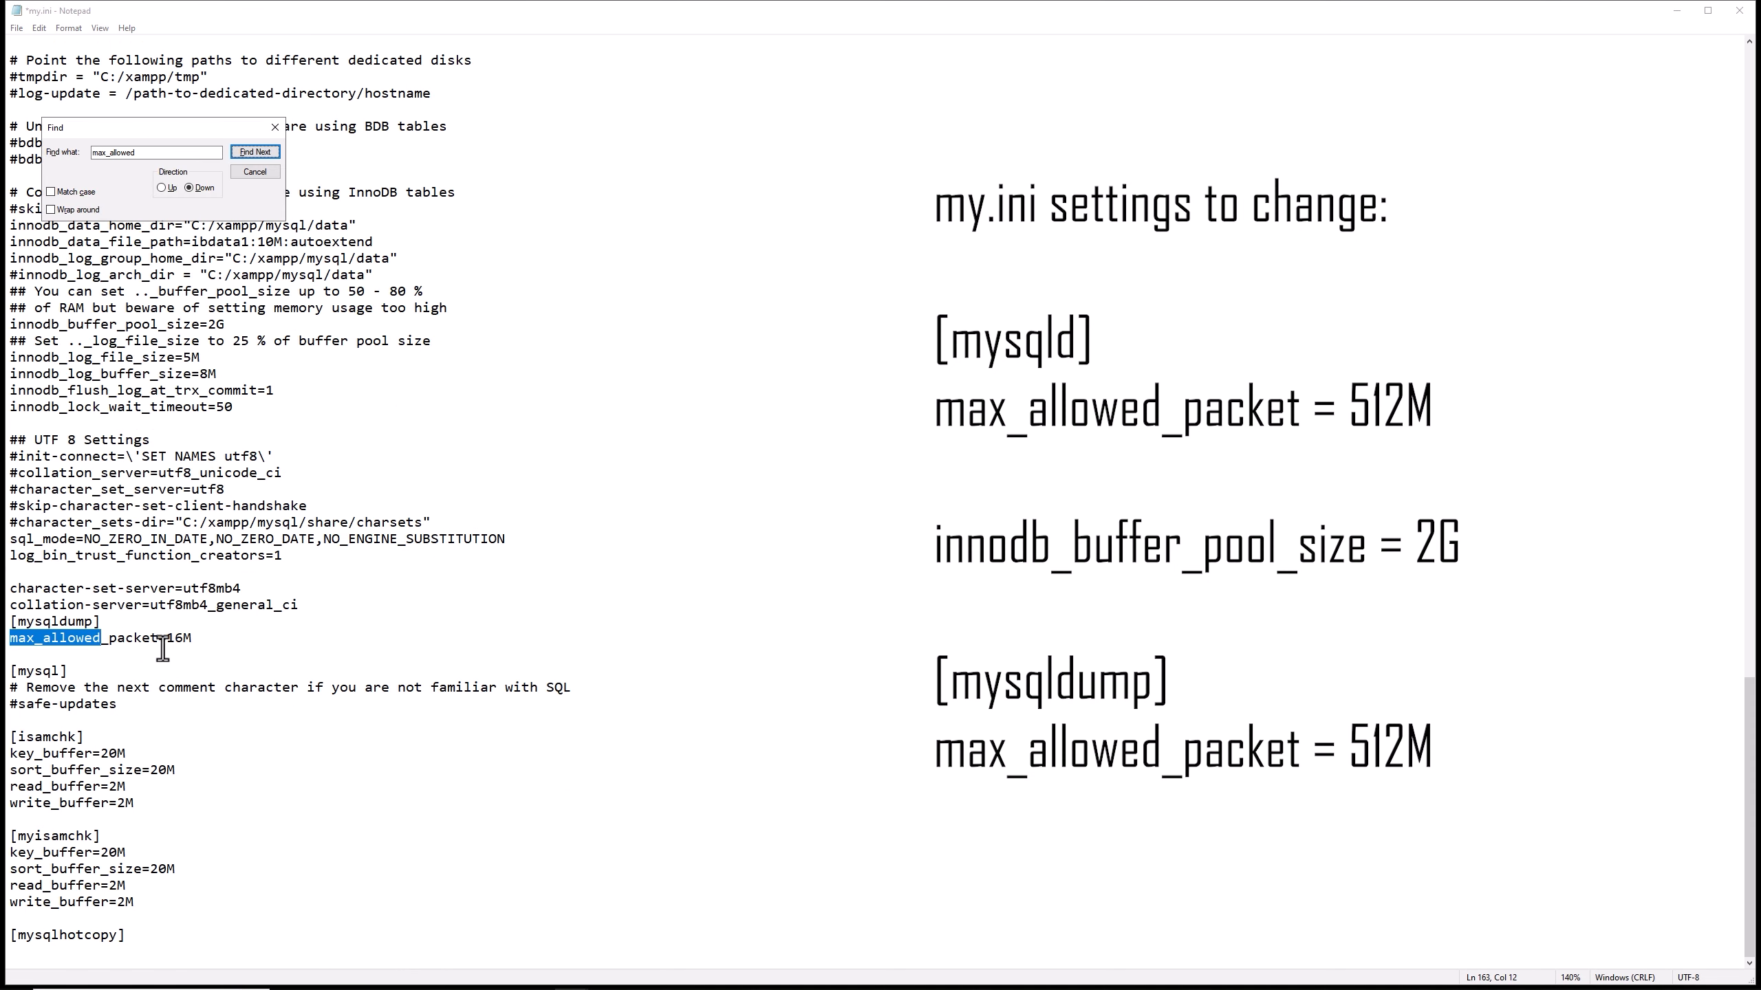
{"action": "left_click", "coordinate": [185, 637]}
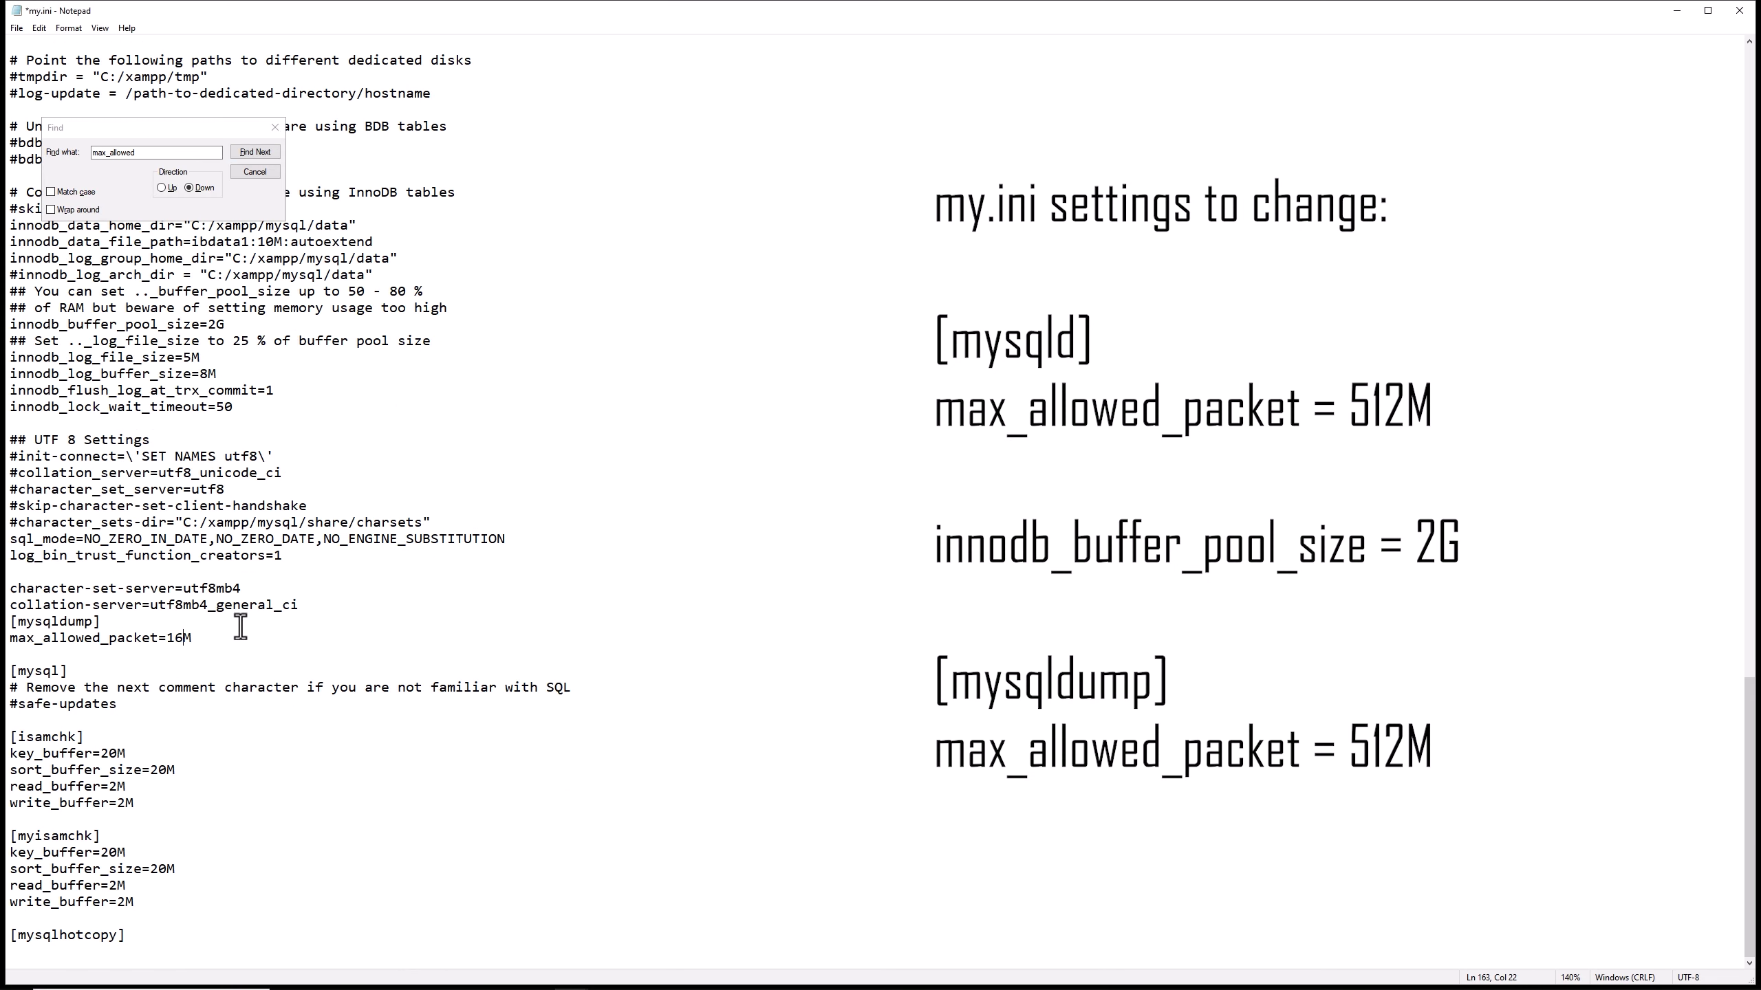
{"action": "key", "text": "BackSpace"}
{"action": "key", "text": "BackSpace"}
{"action": "type", "text": "512"}
Review the edited values in my.ini, then save and close the file.
{"action": "left_click_drag", "start_coordinate": [185, 124], "coordinate": [1035, 216]}
{"action": "scroll", "coordinate": [571, 726], "scroll_direction": "up", "scroll_amount": 6}
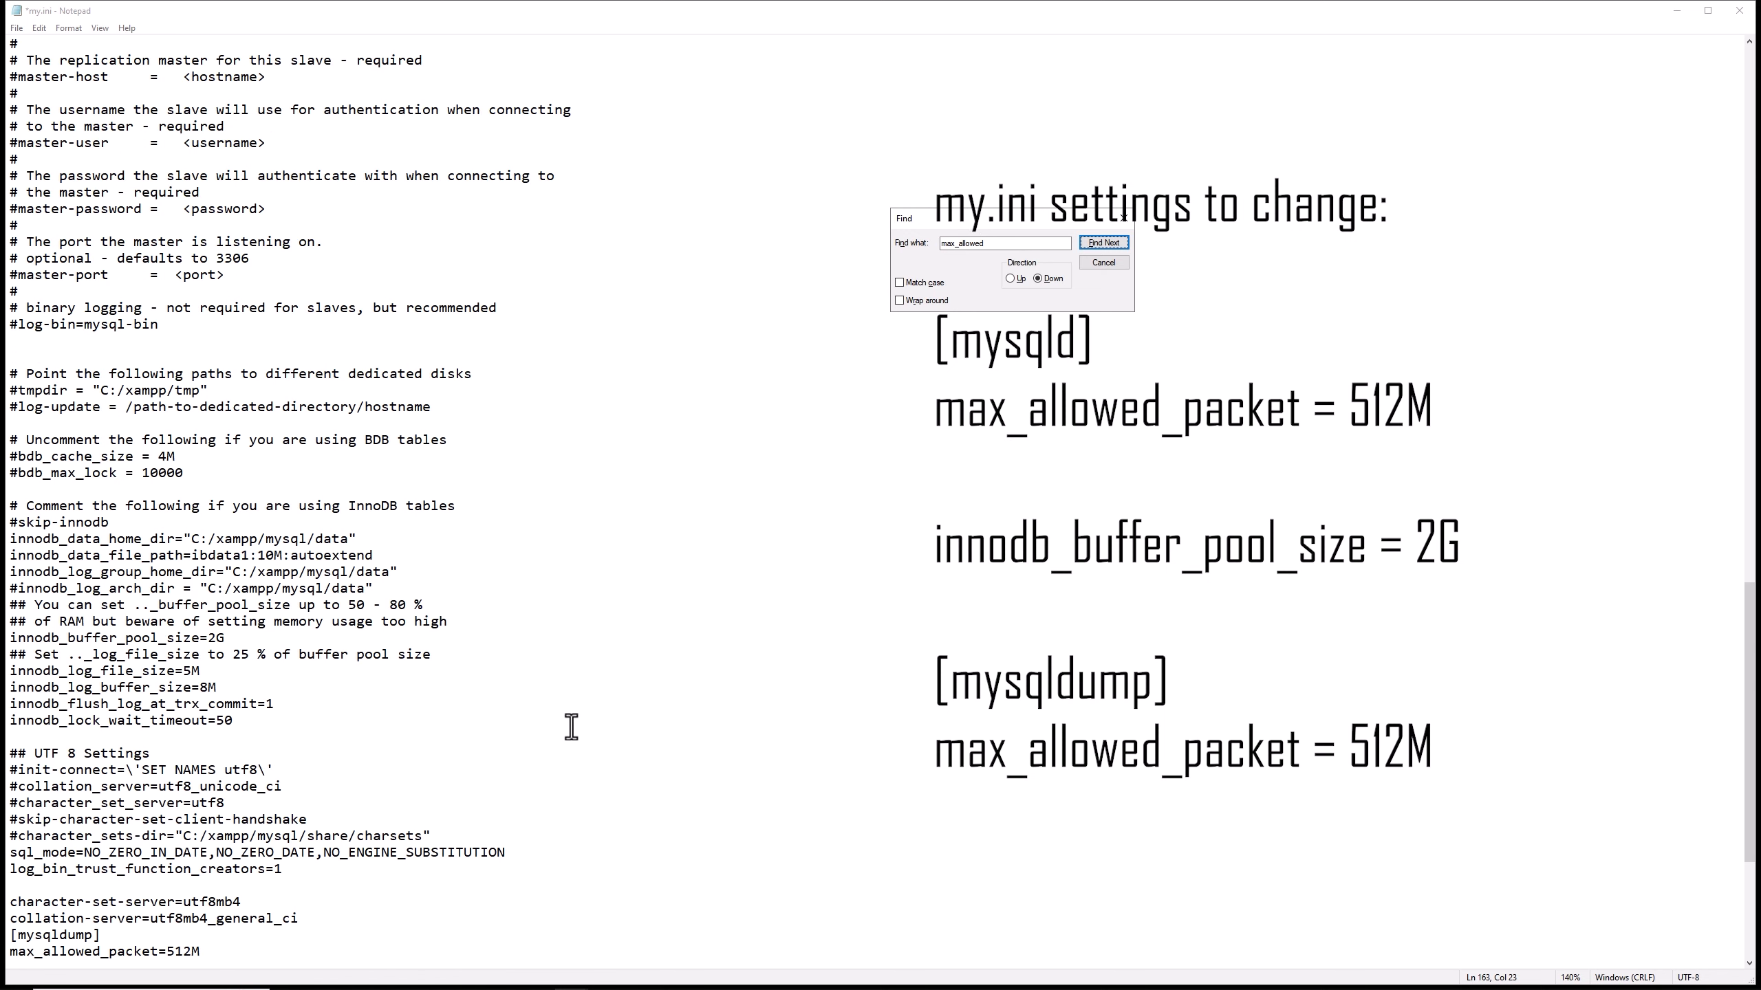
{"action": "scroll", "coordinate": [571, 726], "scroll_direction": "up", "scroll_amount": 20}
{"action": "left_click", "coordinate": [697, 330]}
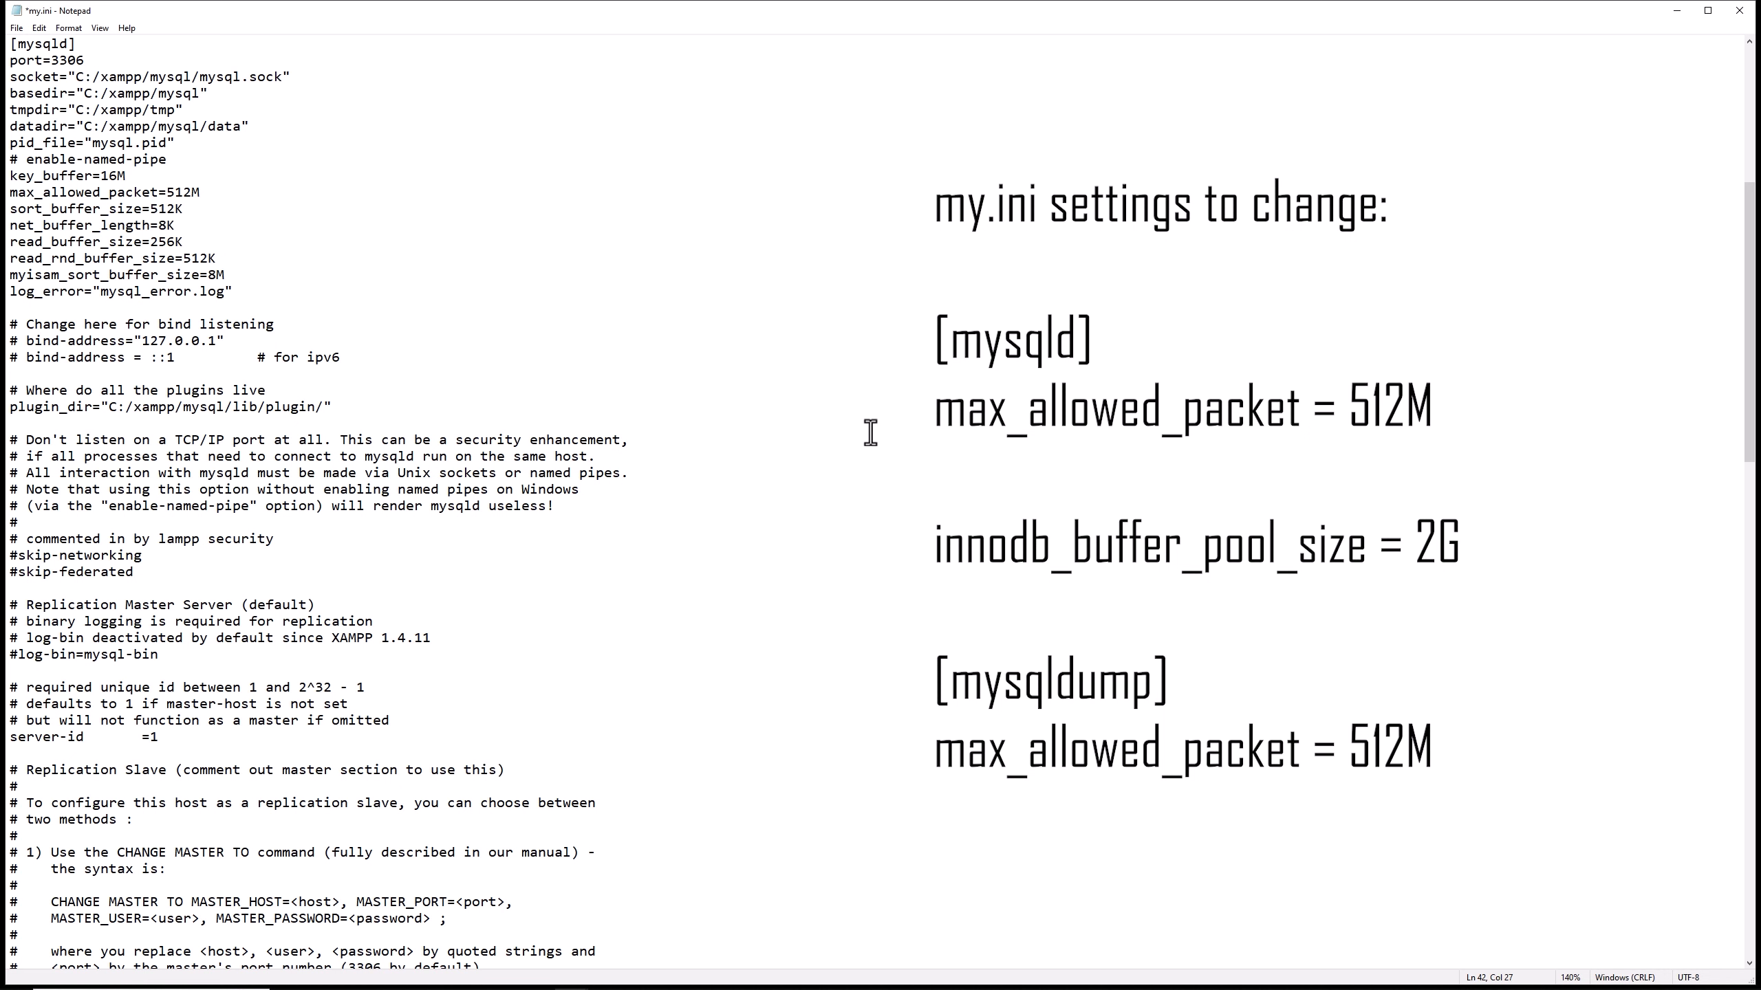
{"action": "key", "text": "ctrl+s"}
{"action": "key", "text": "alt+F4"}
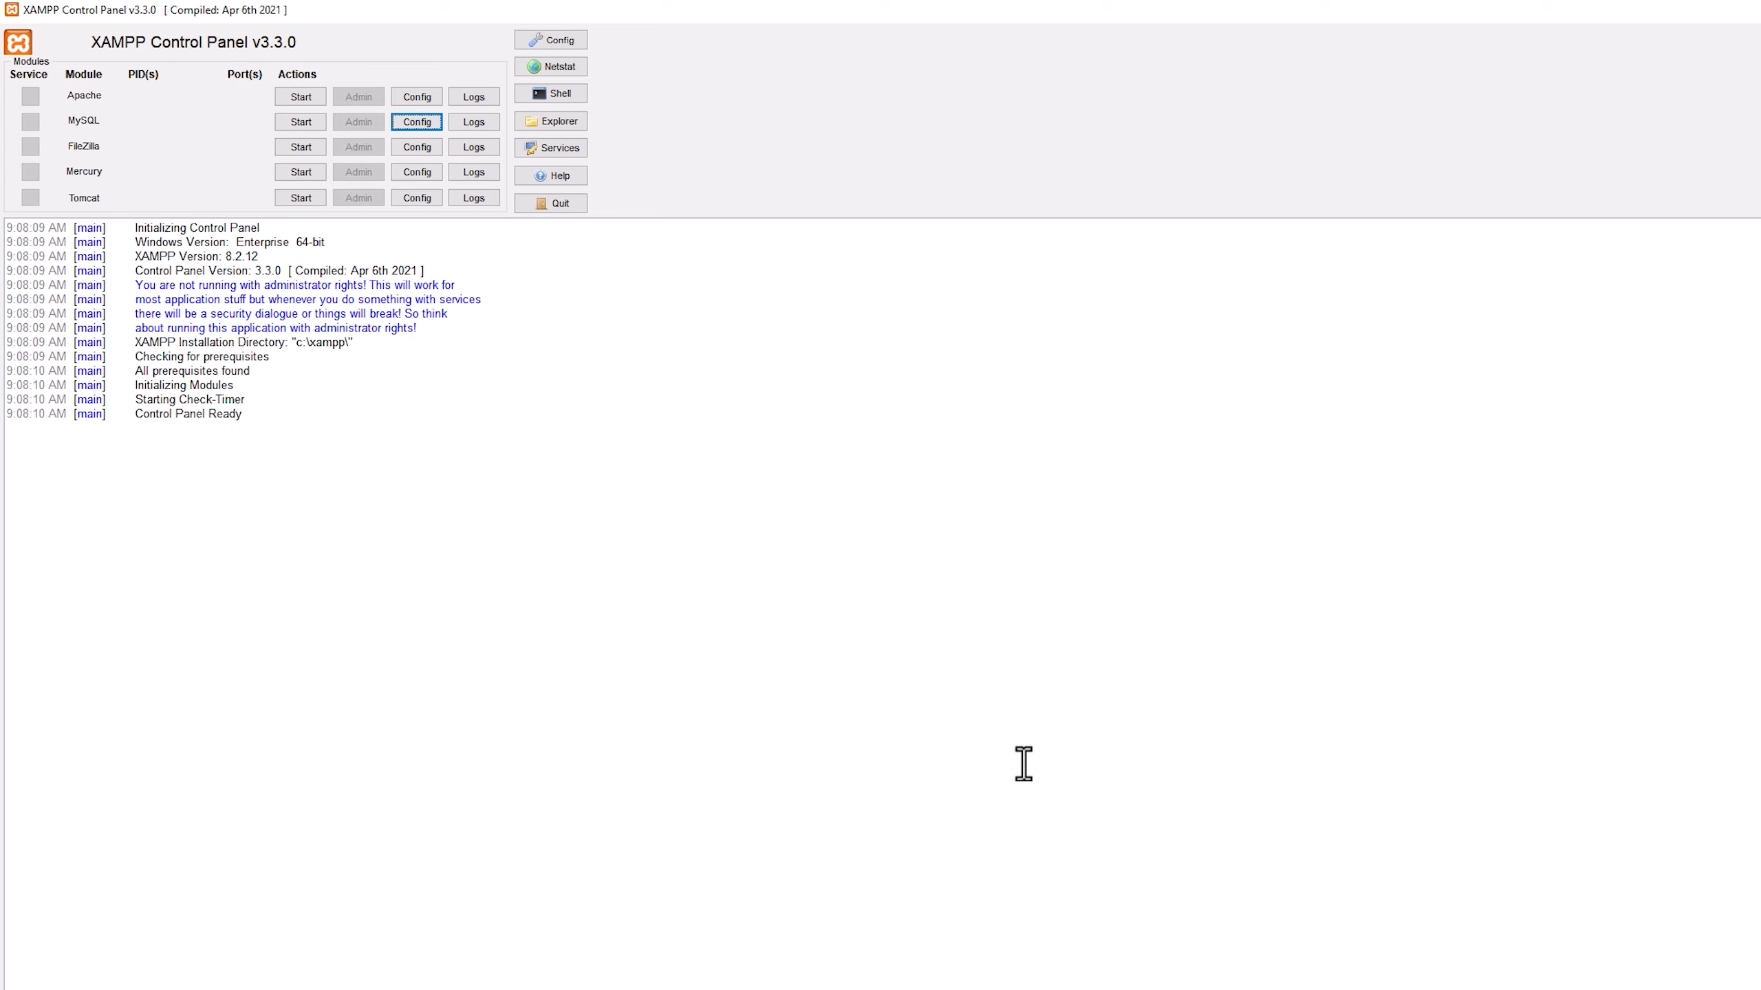
Search Windows for path and open the Environment Variables from the system properties.
{"action": "key", "text": "super"}
{"action": "type", "text": "path"}
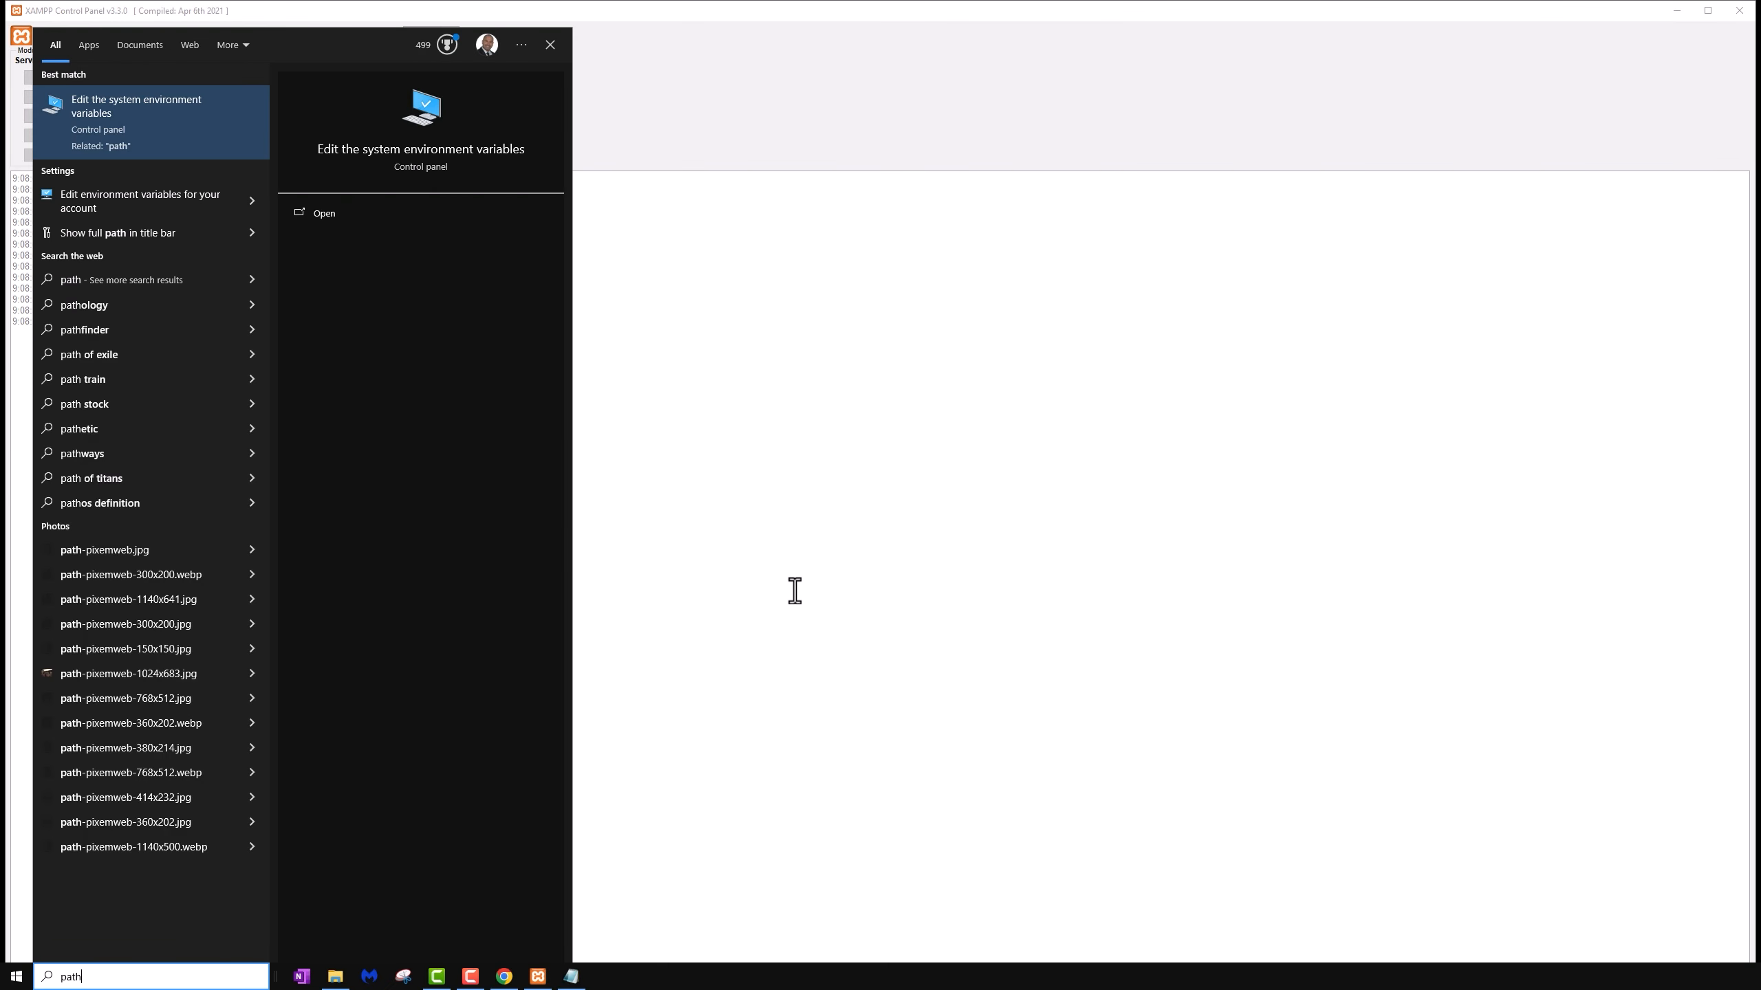
{"action": "left_click", "coordinate": [179, 118]}
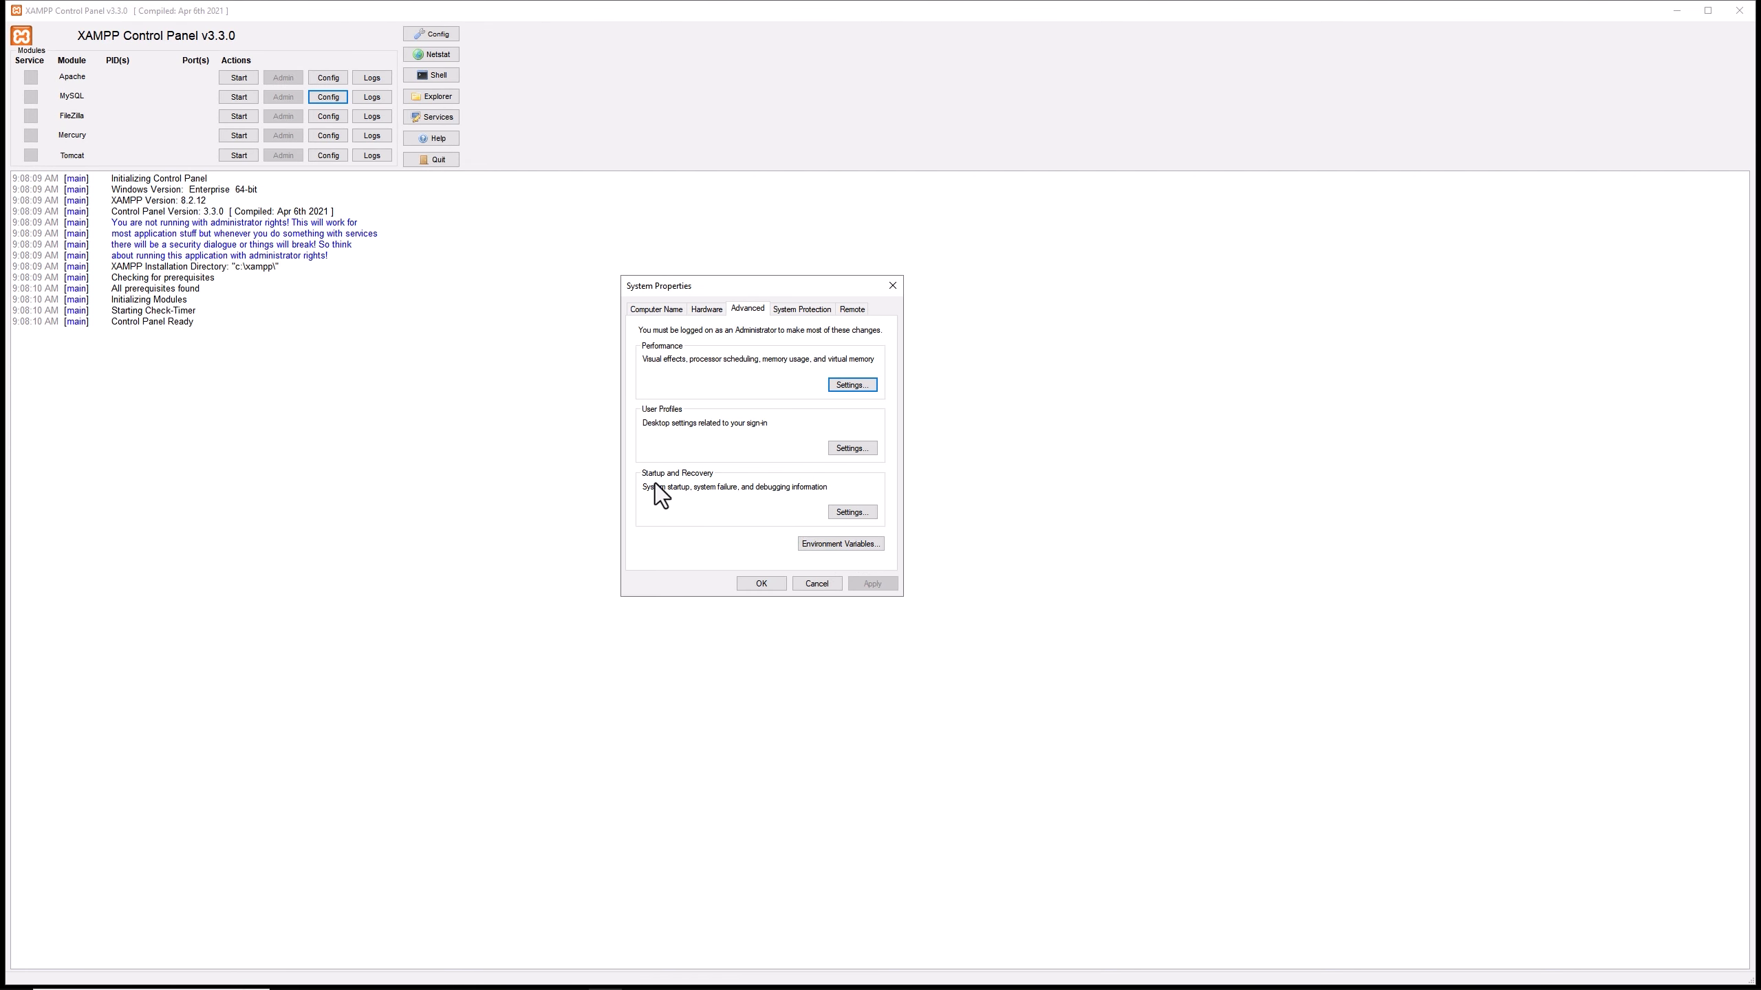
{"action": "left_click", "coordinate": [843, 545]}
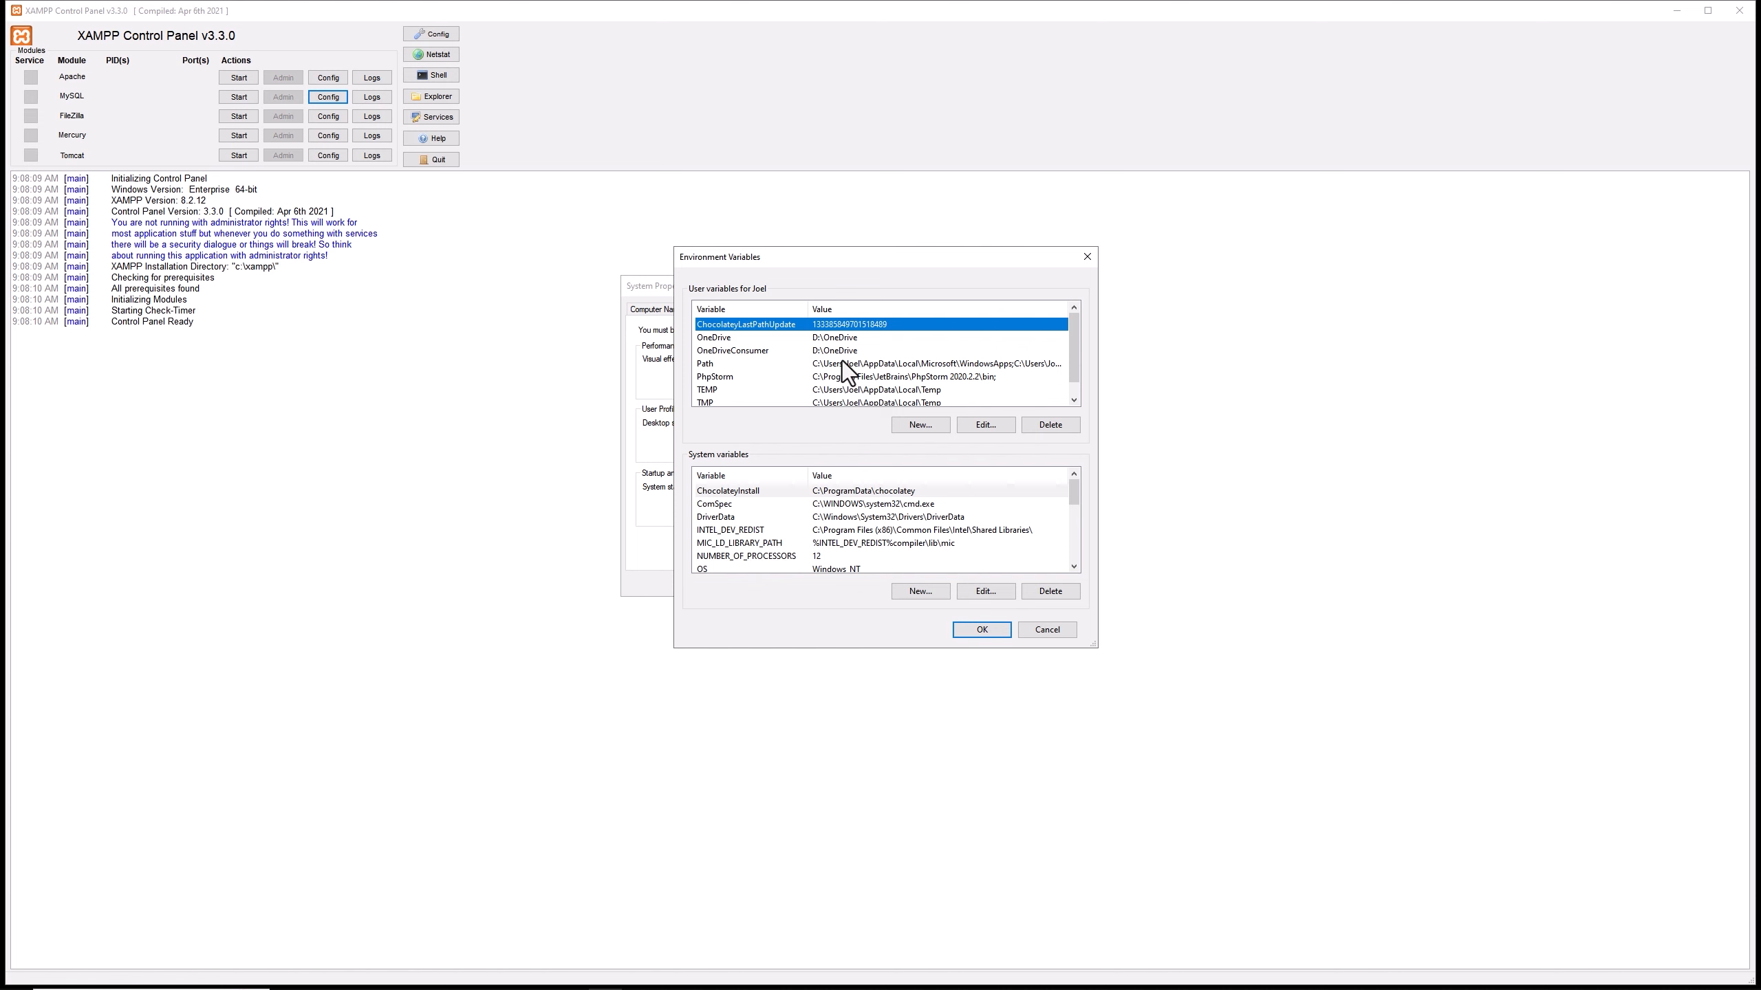
Examine the entries of the user Path variable and of the system Path variable.
{"action": "double_click", "coordinate": [841, 362]}
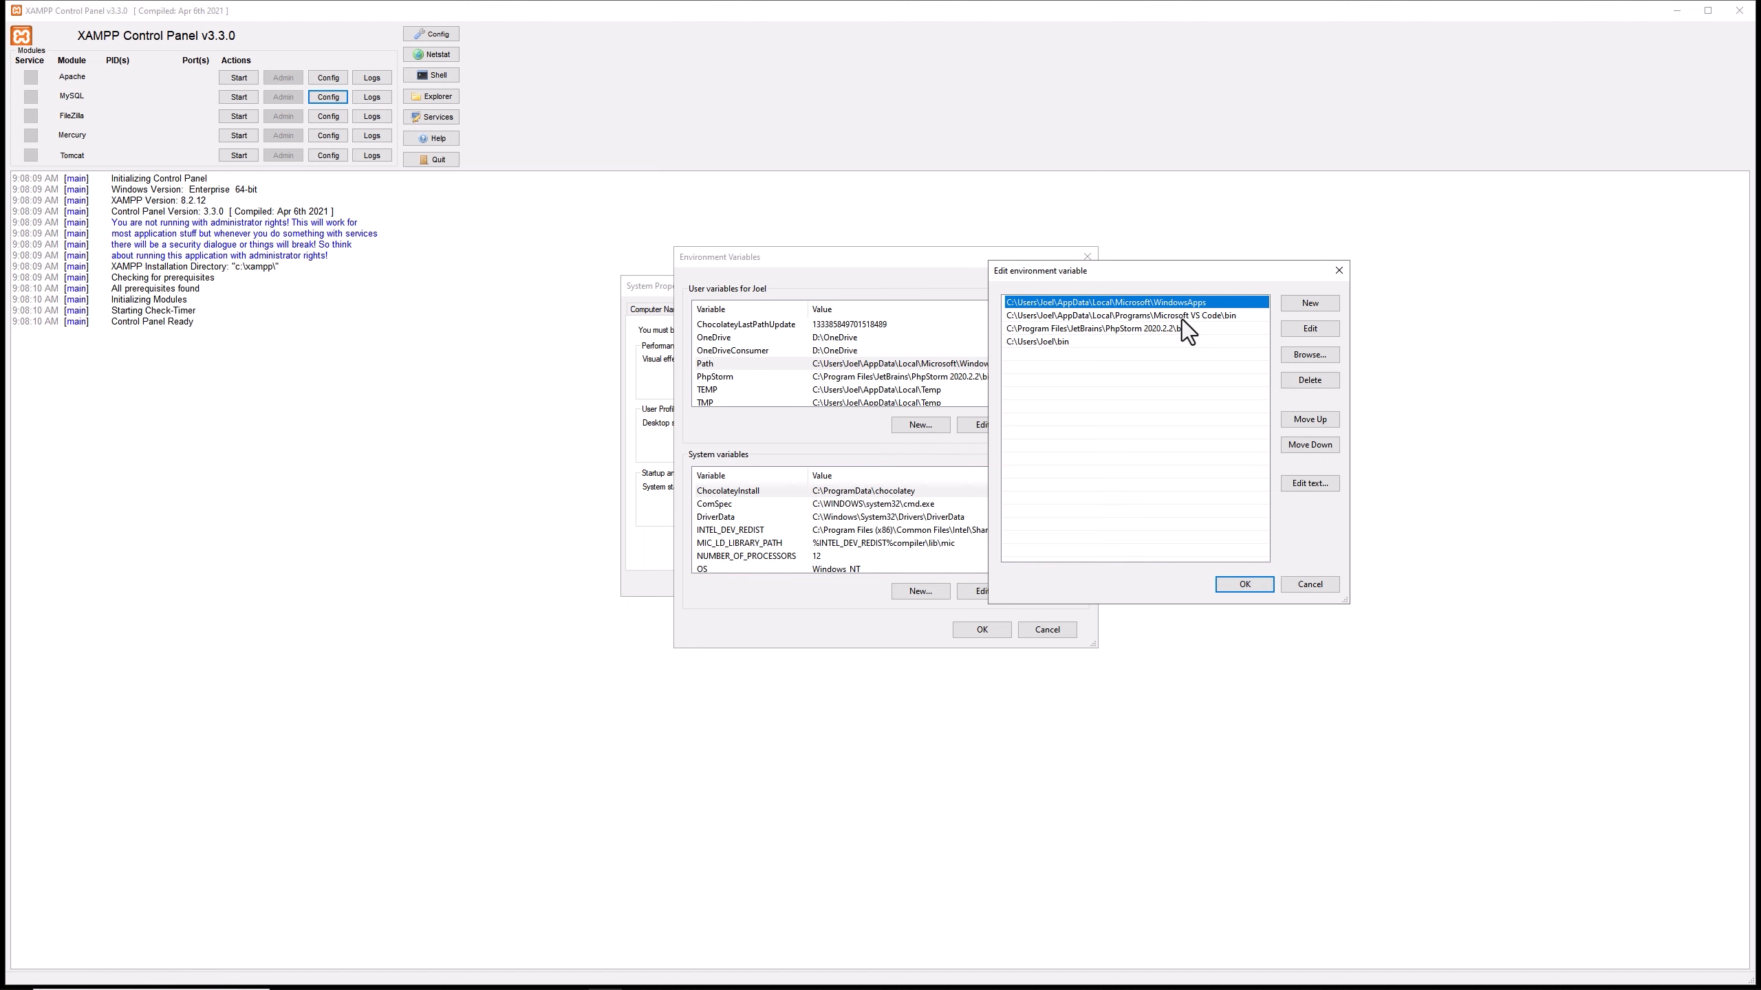
{"action": "left_click", "coordinate": [1244, 584]}
{"action": "scroll", "coordinate": [875, 536], "scroll_direction": "down", "scroll_amount": 1}
{"action": "scroll", "coordinate": [875, 535], "scroll_direction": "down", "scroll_amount": 1}
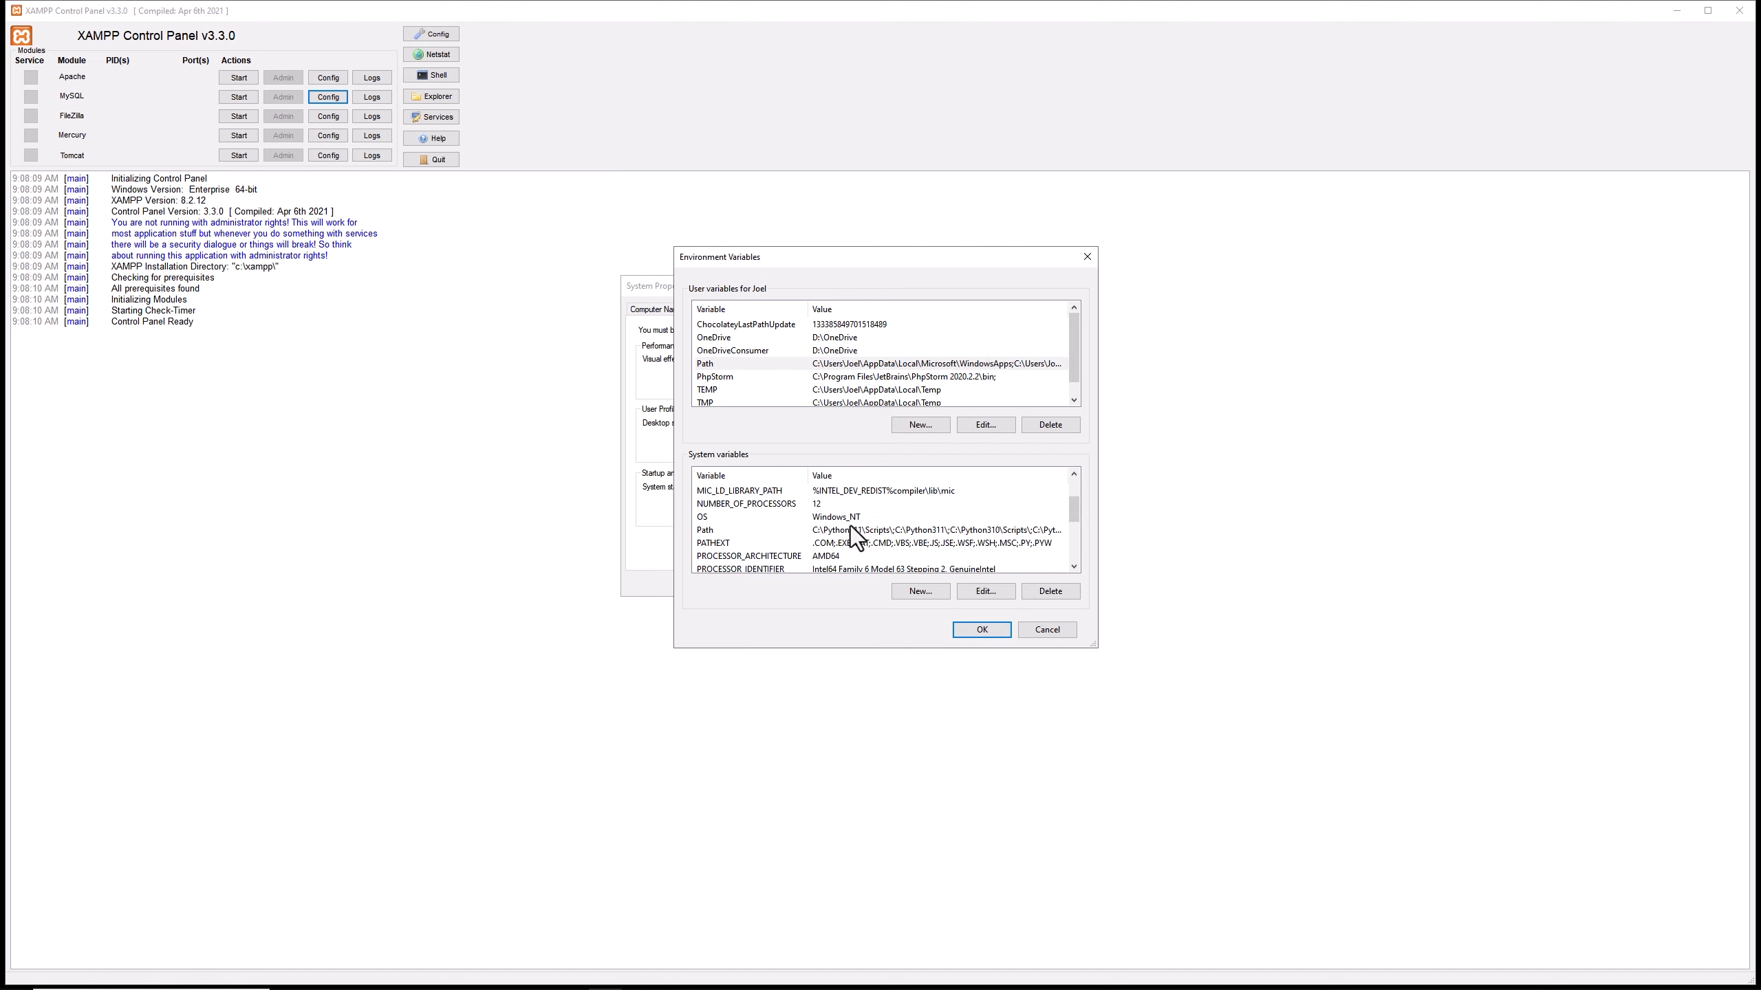
{"action": "double_click", "coordinate": [850, 529]}
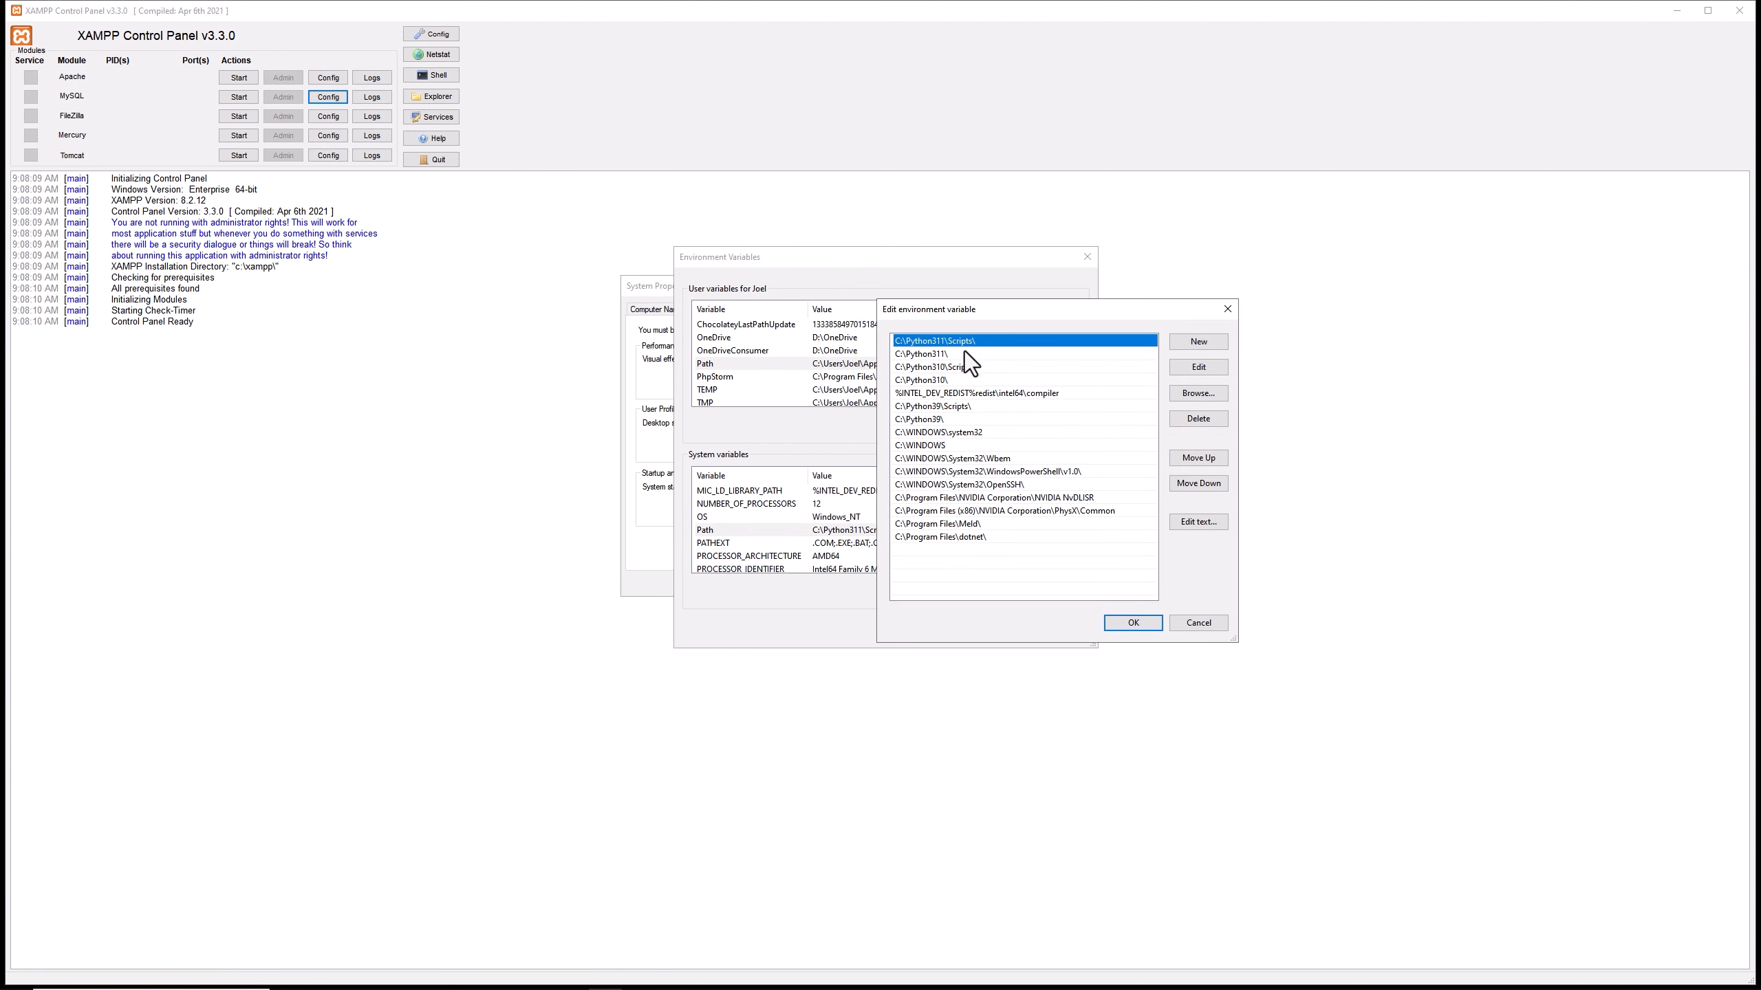
{"action": "left_click", "coordinate": [1149, 621]}
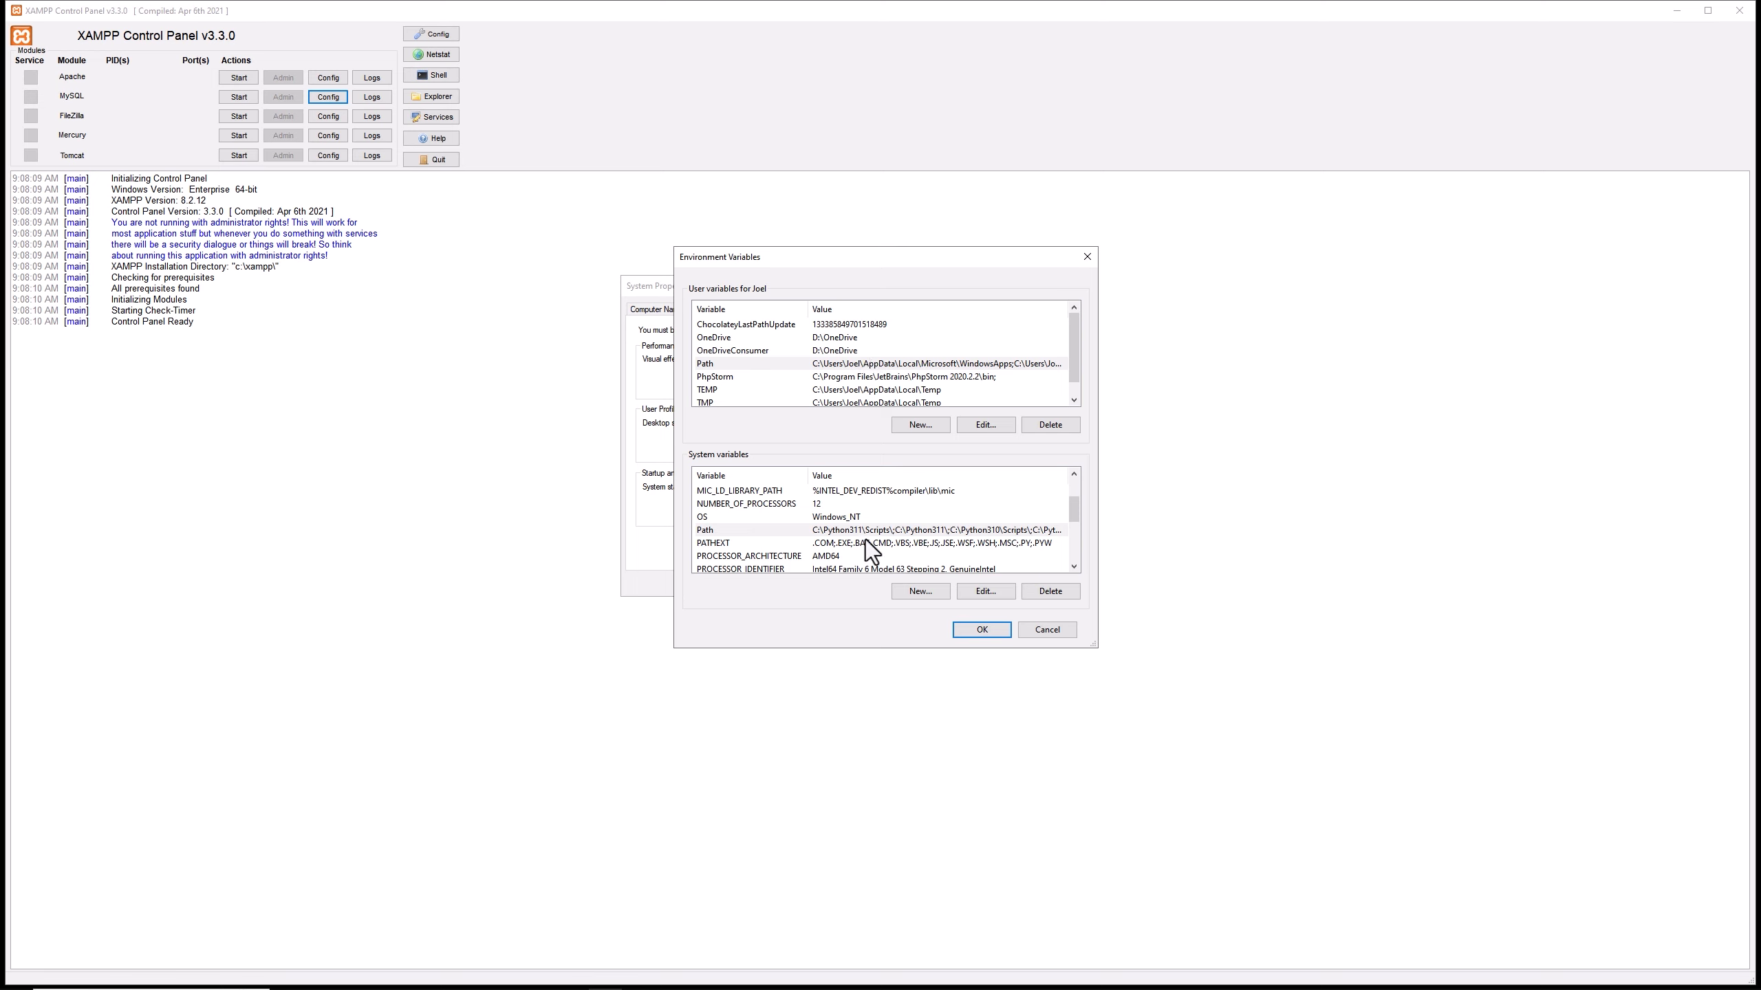
Add the folder C:\xampp\php as a new entry in the user Path variable and confirm it.
{"action": "left_click", "coordinate": [831, 365]}
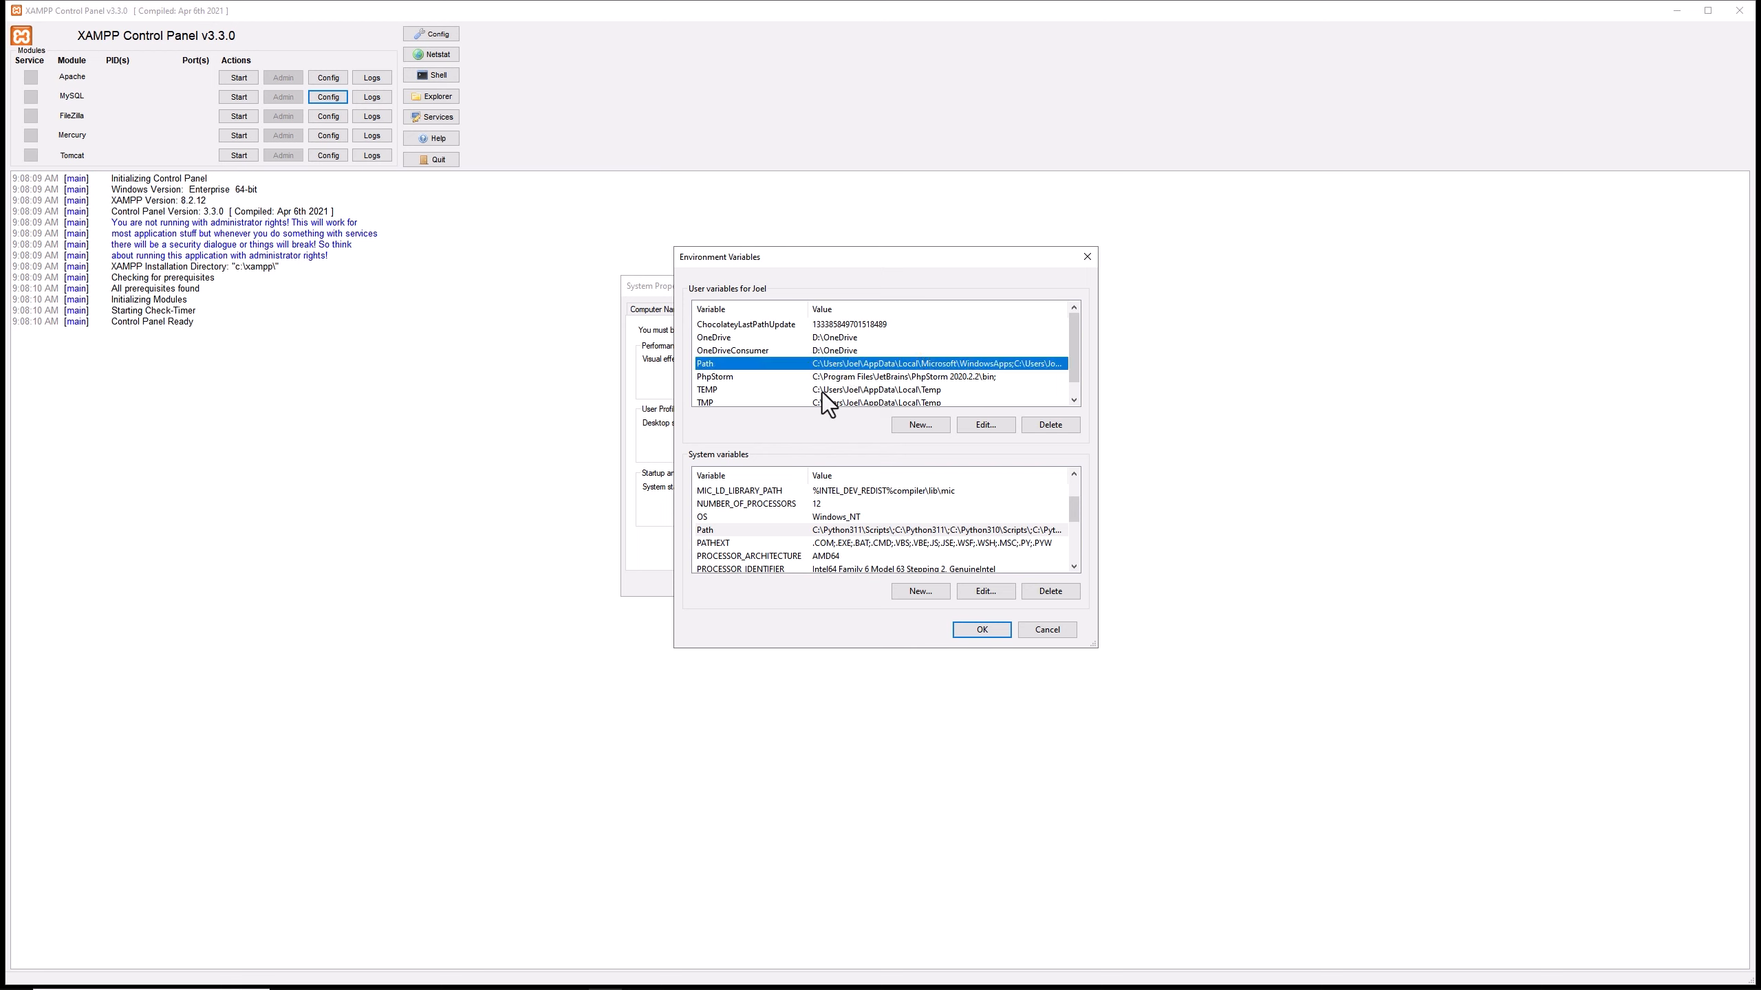
{"action": "left_click", "coordinate": [998, 425]}
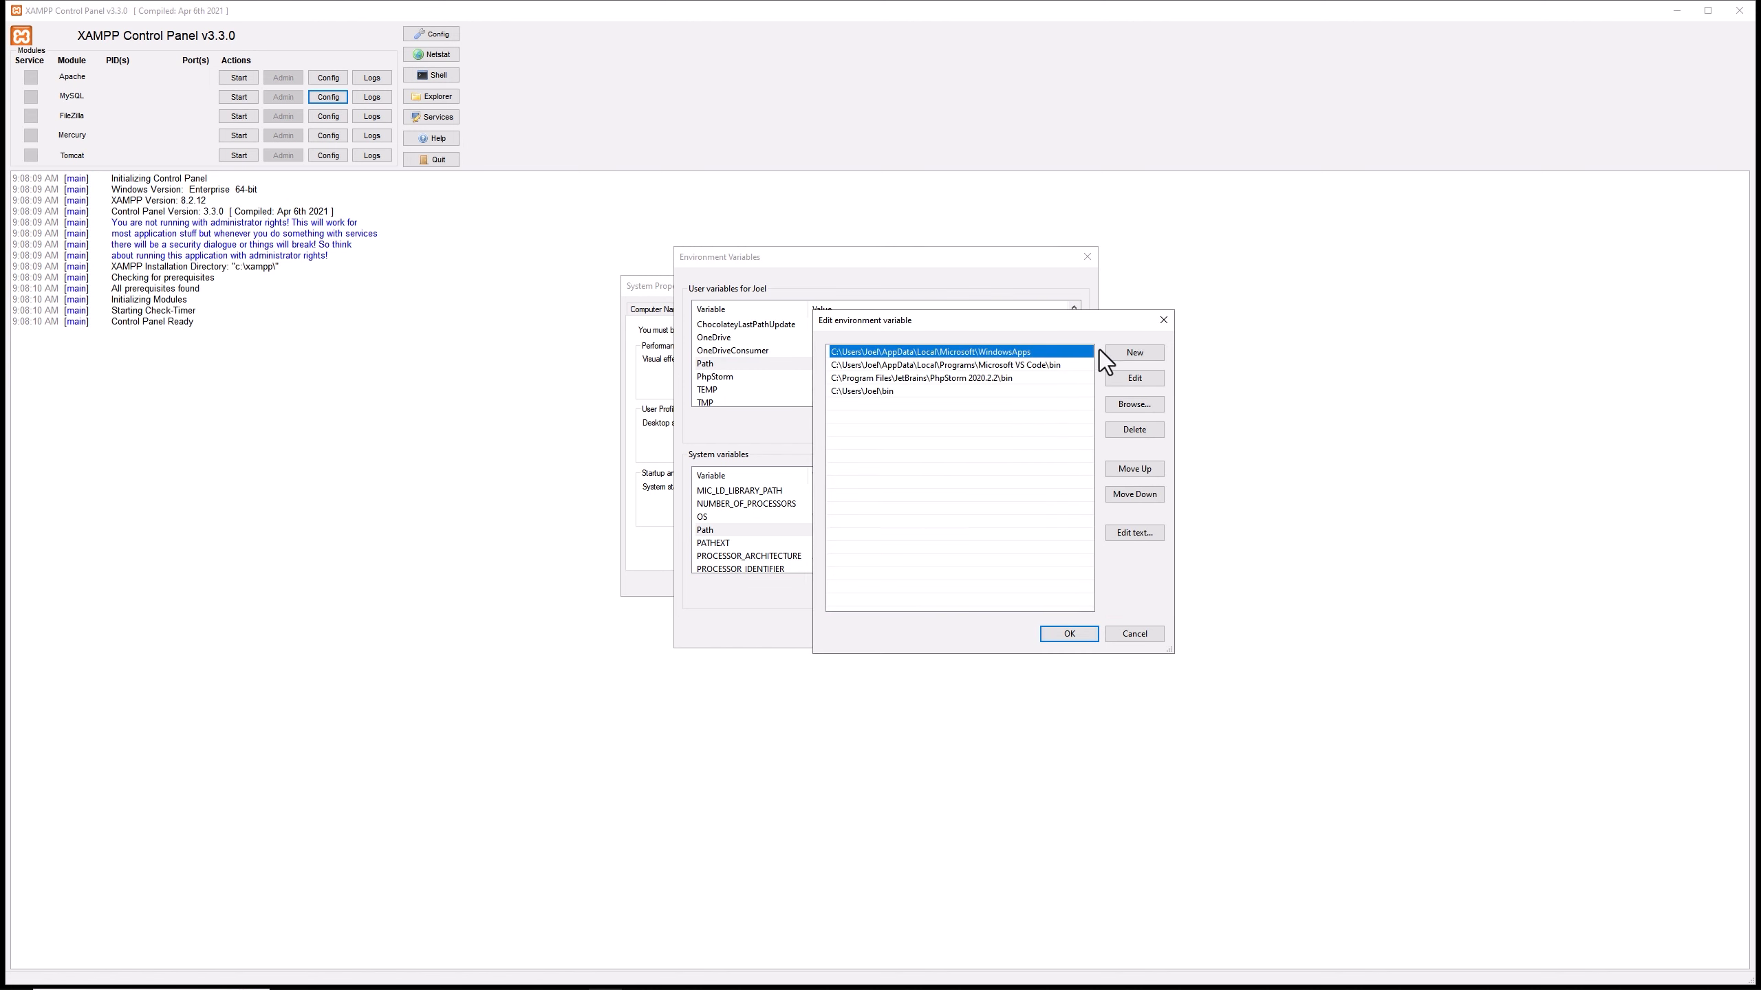
{"action": "left_click", "coordinate": [1109, 352]}
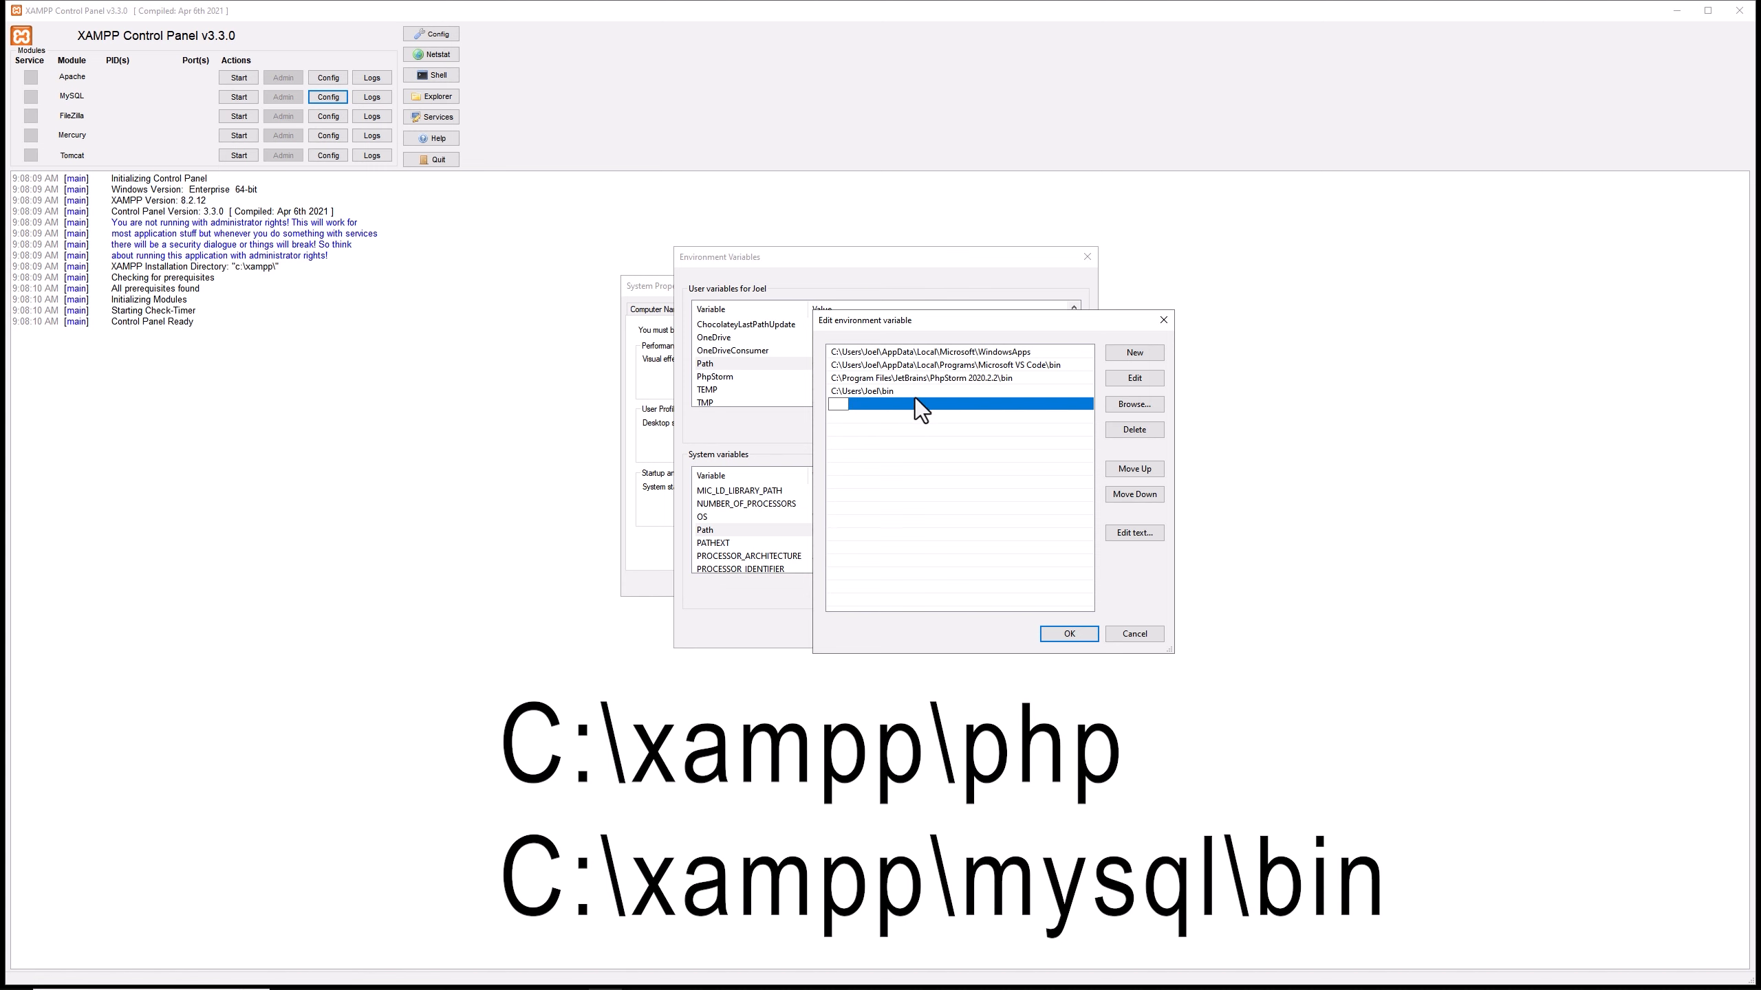
{"action": "left_click", "coordinate": [1122, 407]}
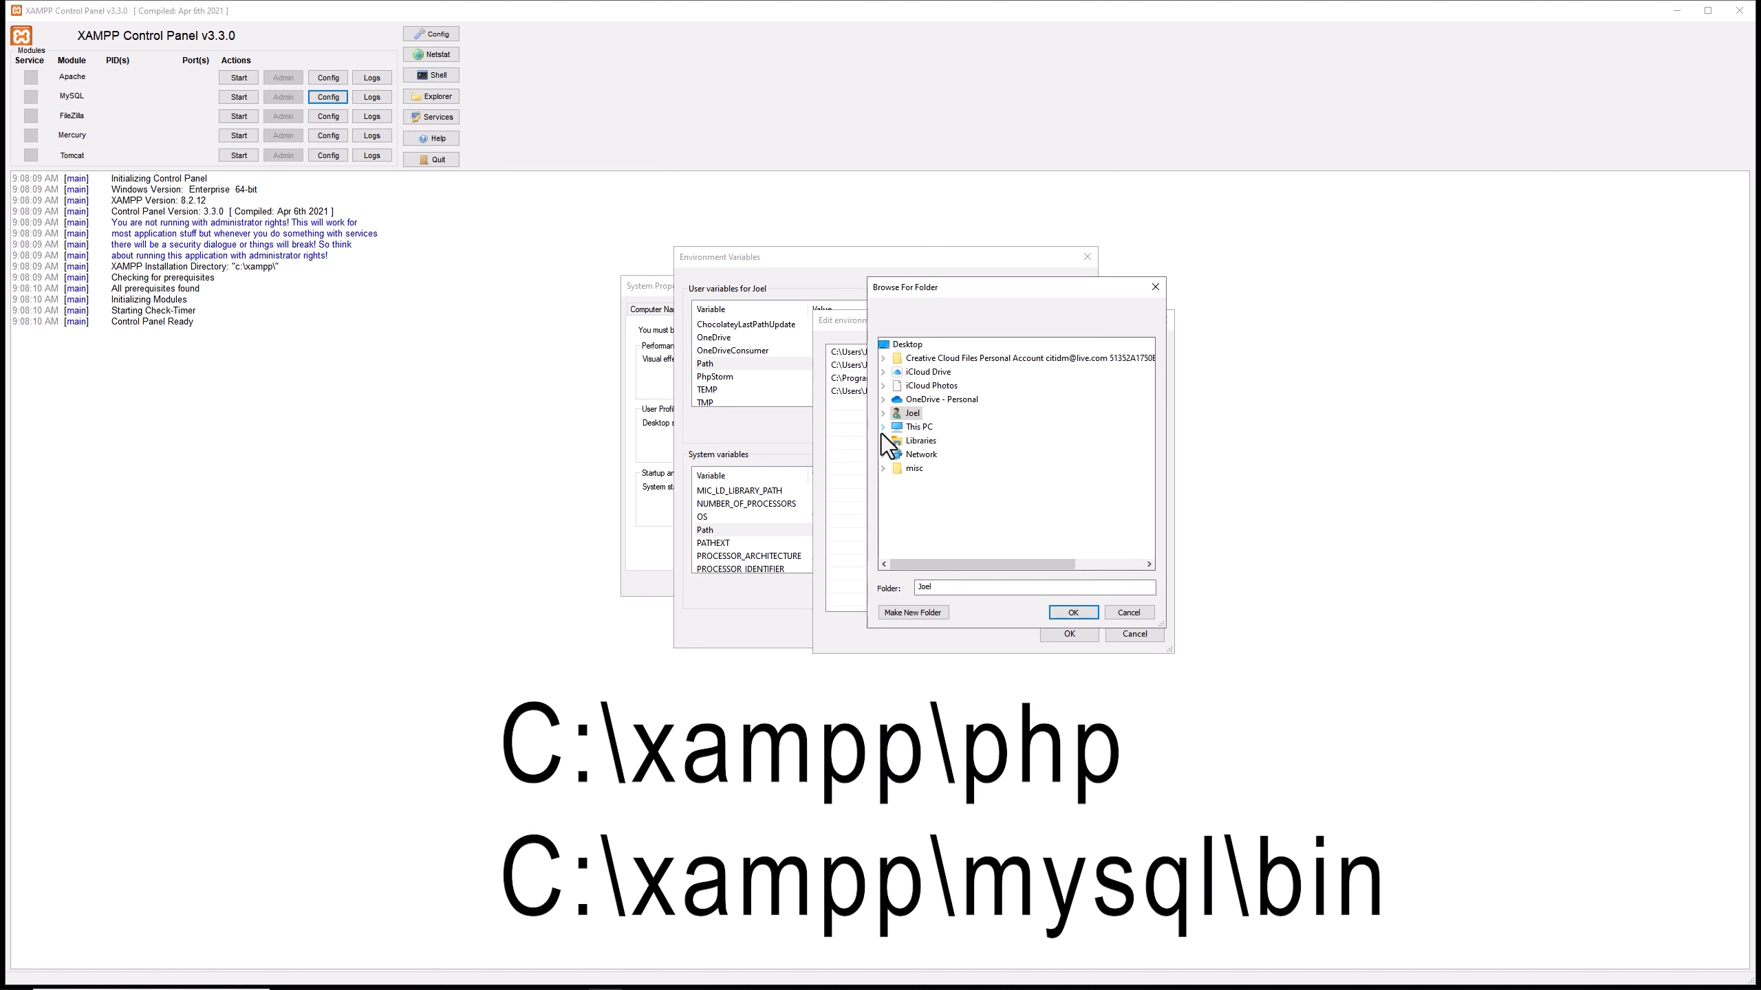
{"action": "left_click", "coordinate": [880, 430]}
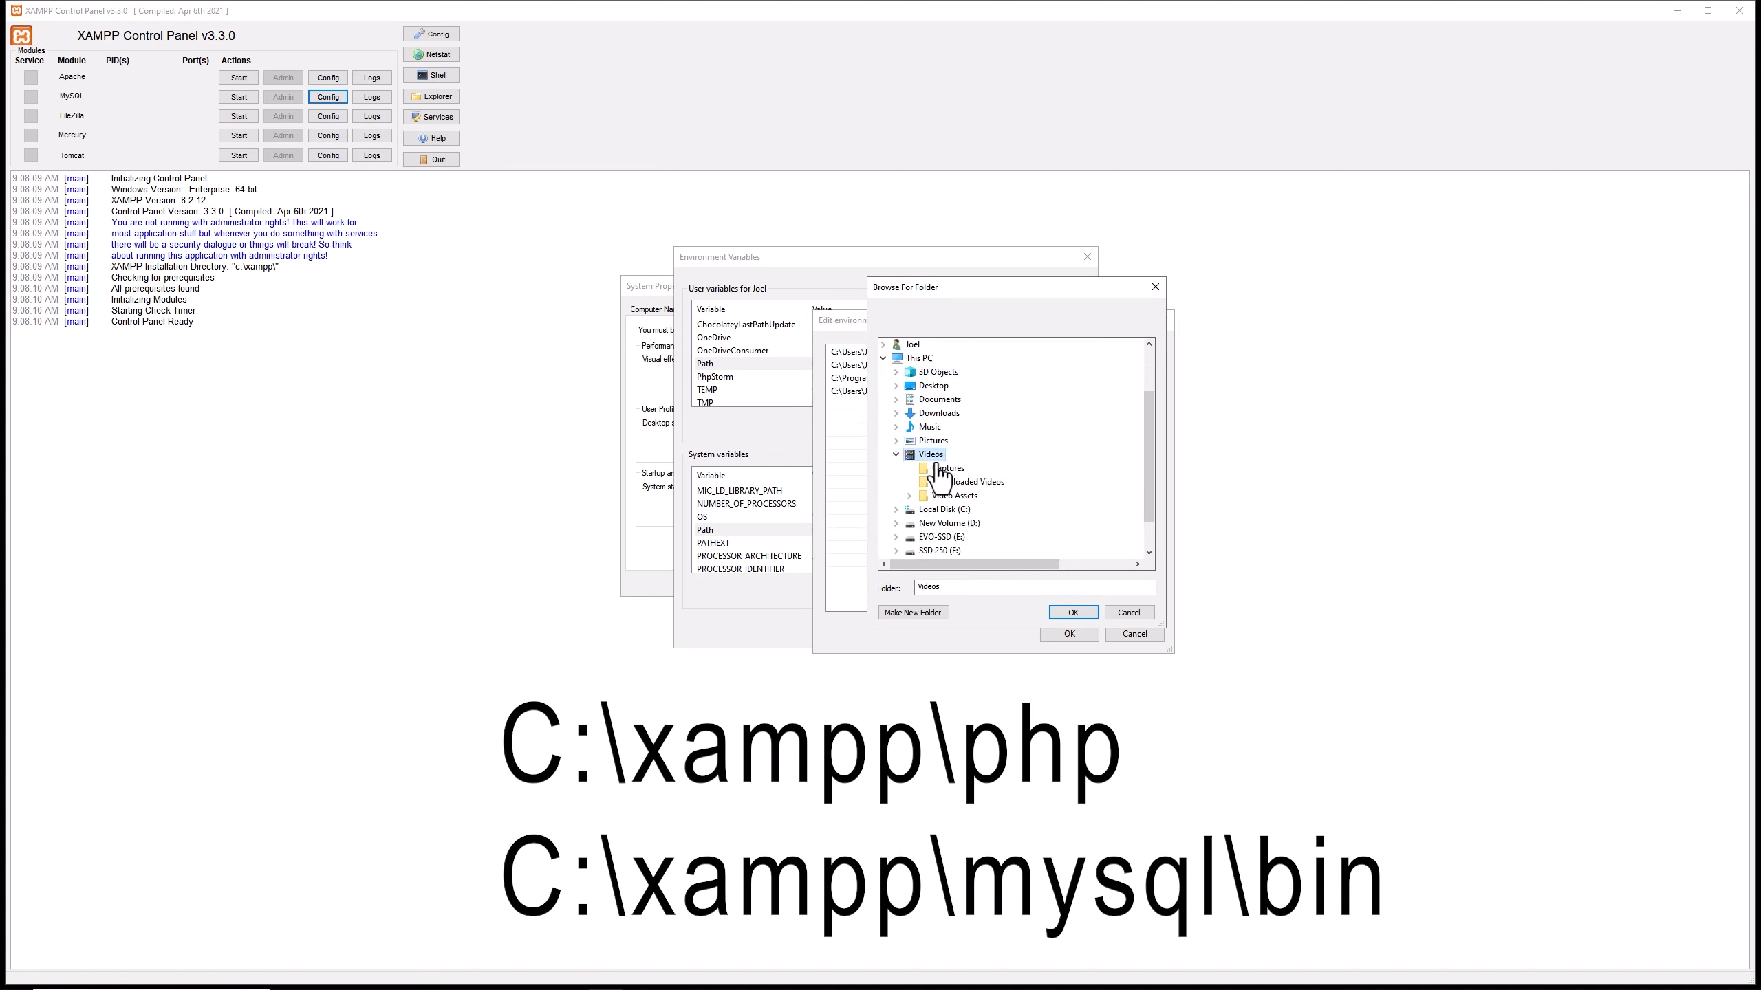
{"action": "double_click", "coordinate": [944, 469]}
{"action": "scroll", "coordinate": [938, 479], "scroll_direction": "down", "scroll_amount": 3}
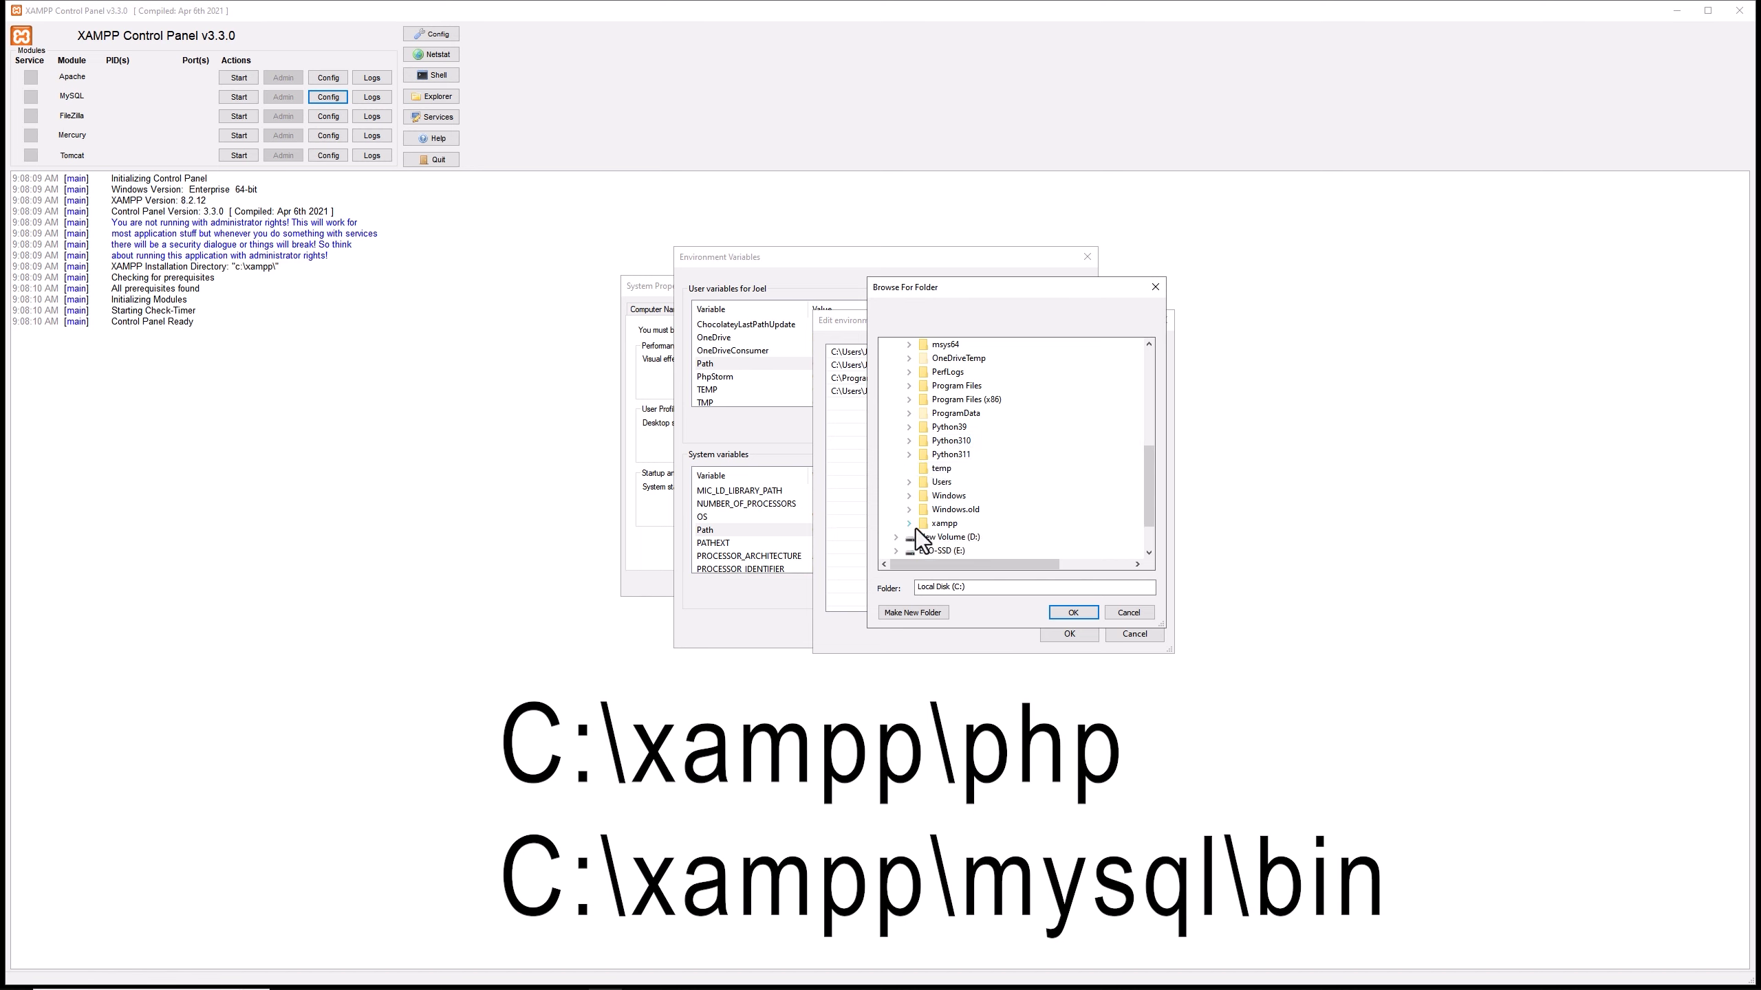
{"action": "left_click", "coordinate": [909, 523]}
{"action": "scroll", "coordinate": [971, 494], "scroll_direction": "down", "scroll_amount": 1}
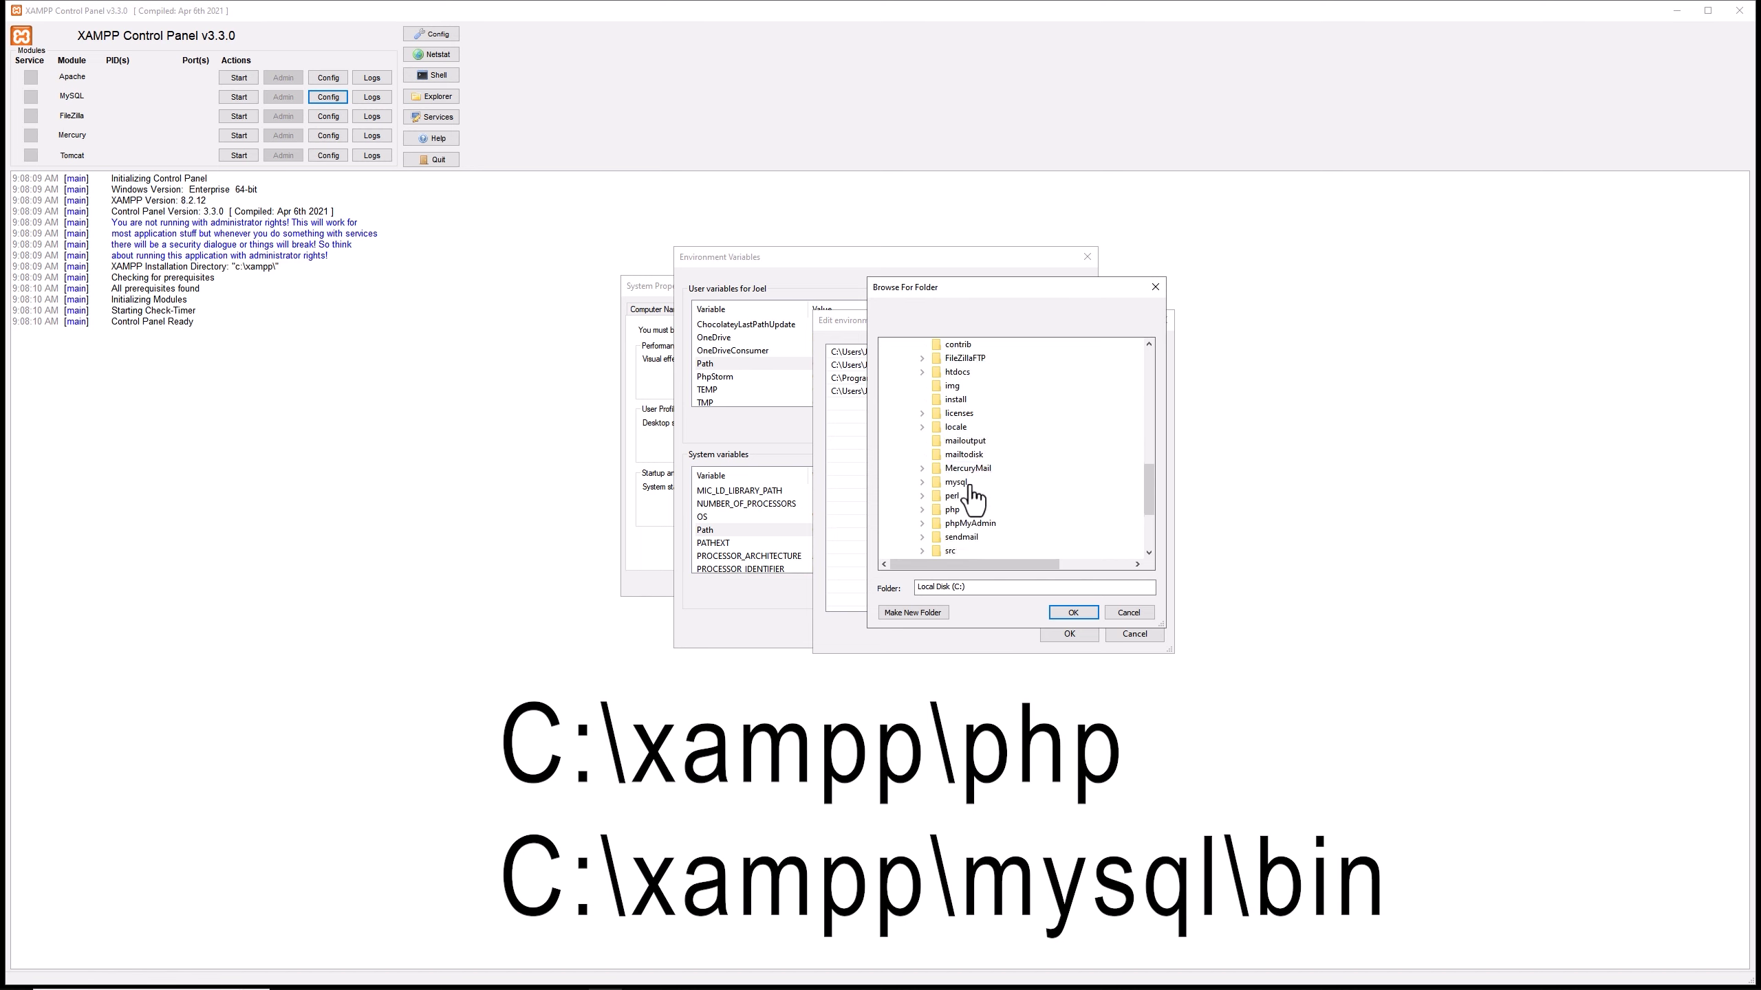
{"action": "left_click", "coordinate": [951, 510]}
{"action": "key", "text": "Return"}
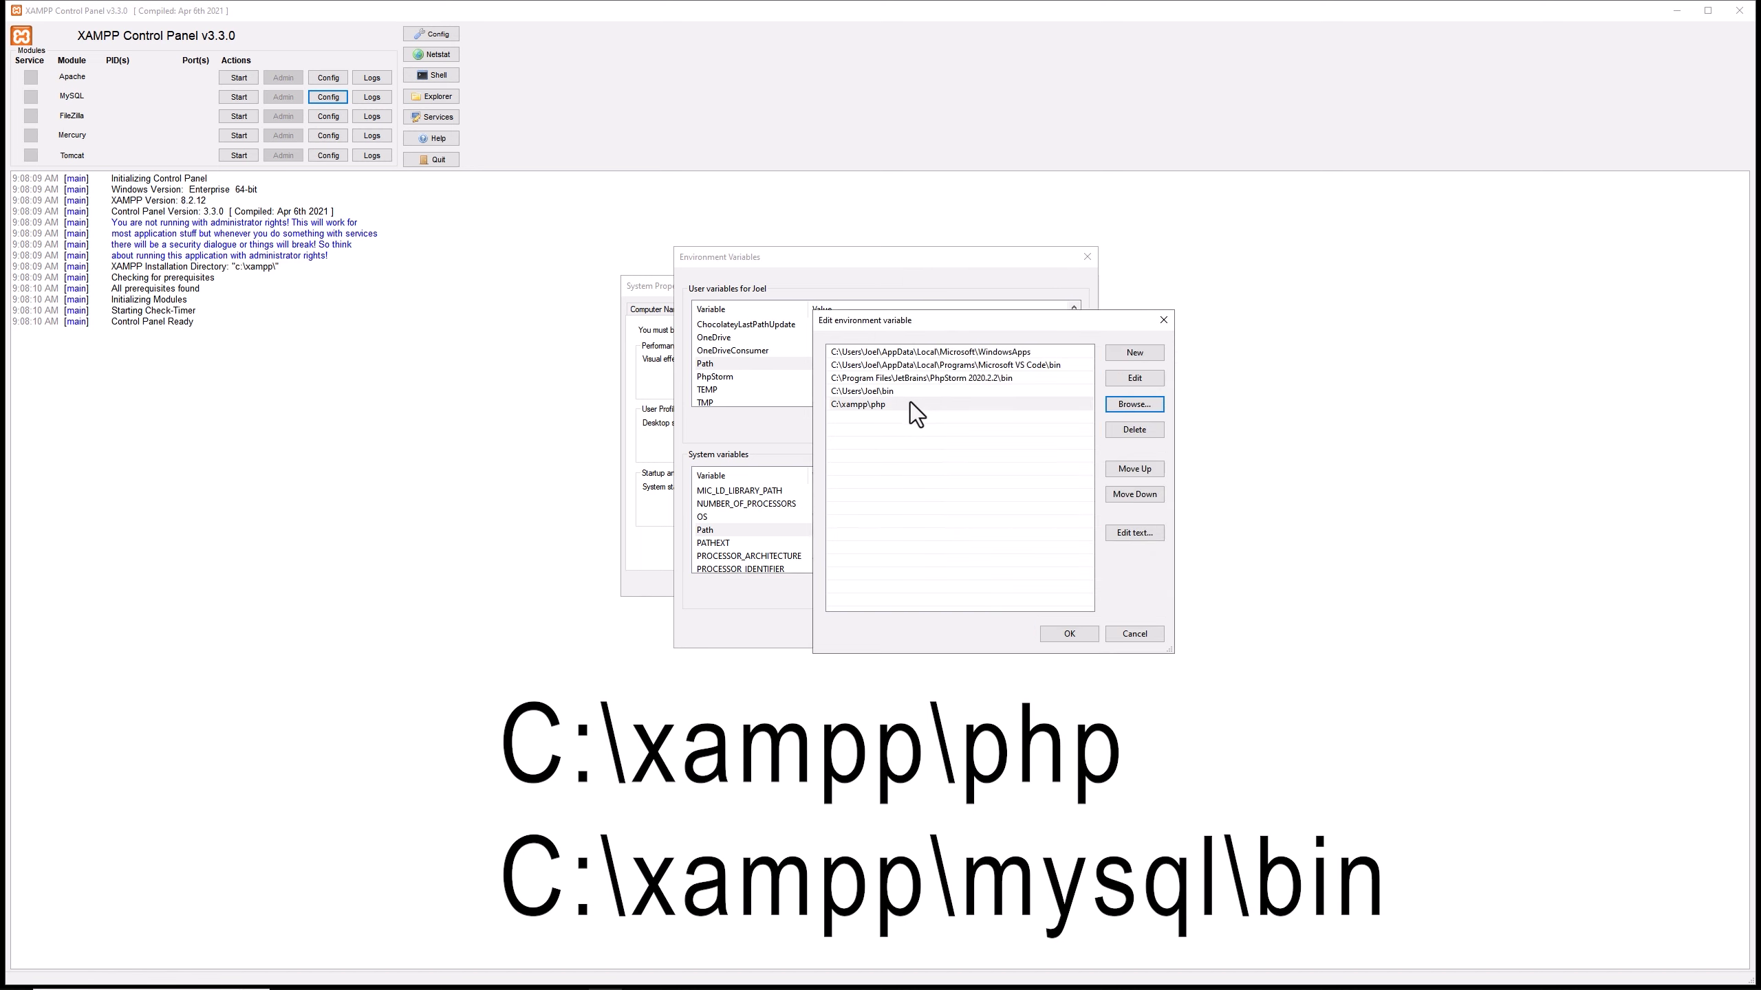
{"action": "left_click", "coordinate": [1067, 633]}
Add the folder C:\xampp\mysql\bin to the user Path variable and confirm all the open system dialogs.
{"action": "left_click", "coordinate": [983, 425]}
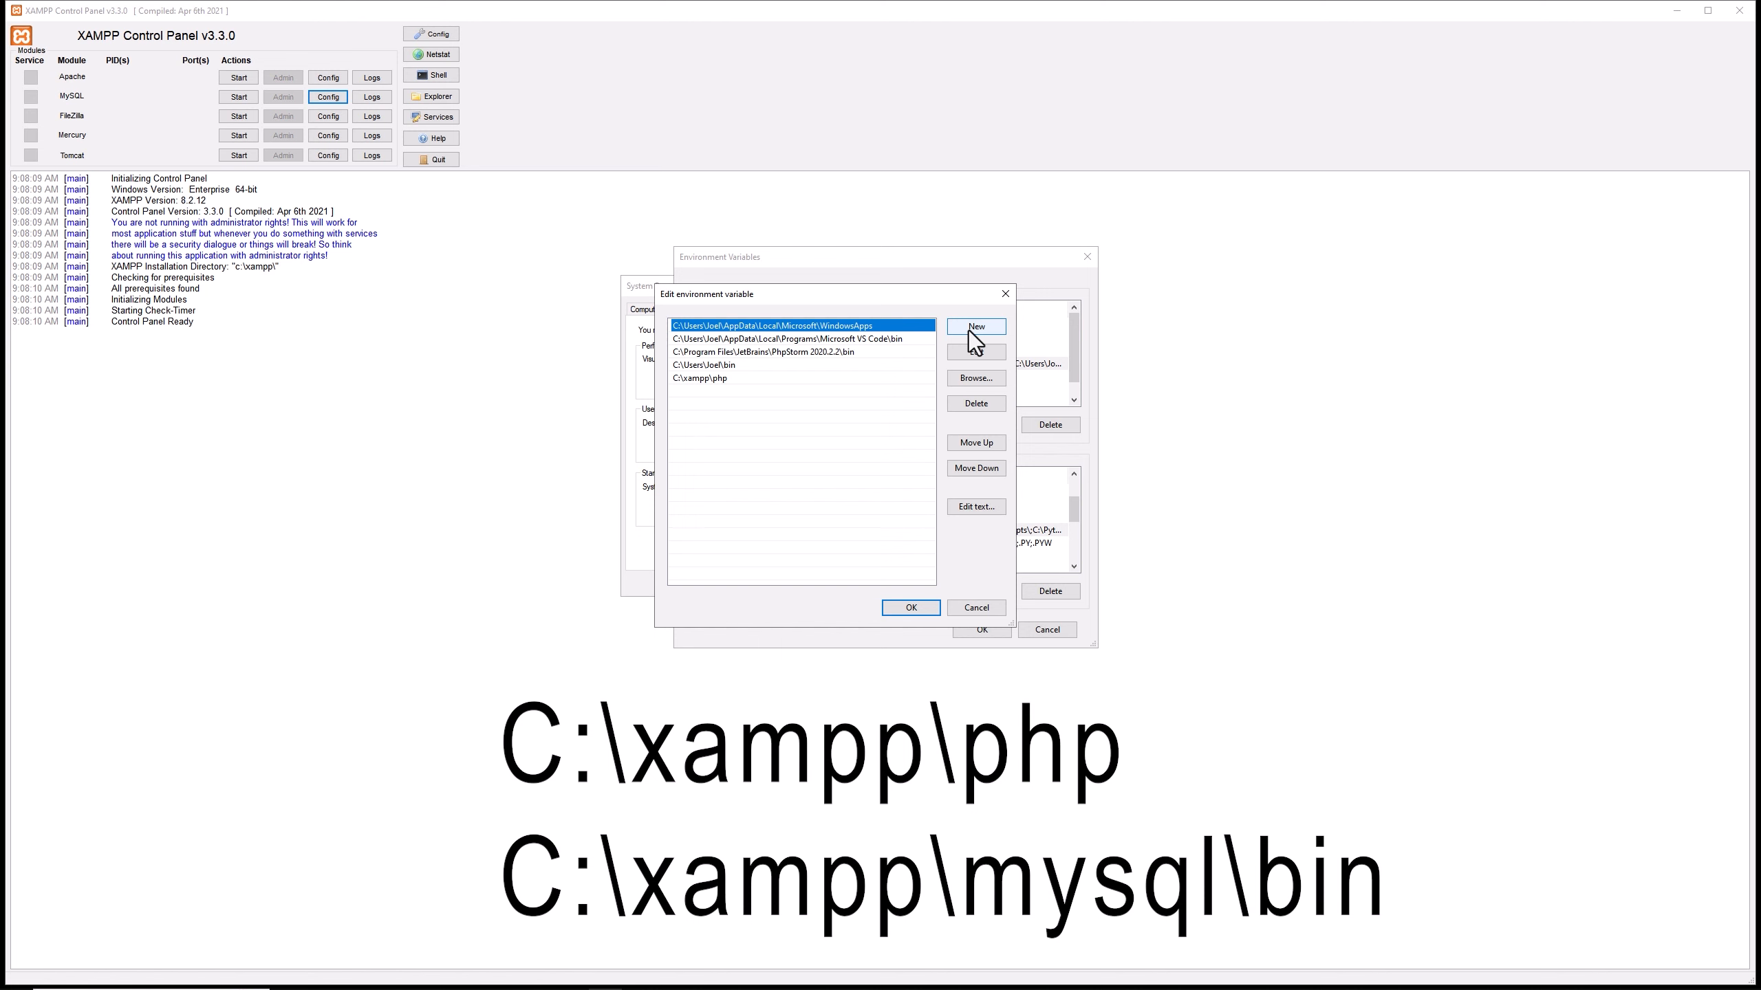
{"action": "left_click", "coordinate": [968, 330]}
{"action": "left_click", "coordinate": [969, 375]}
{"action": "left_click", "coordinate": [814, 448]}
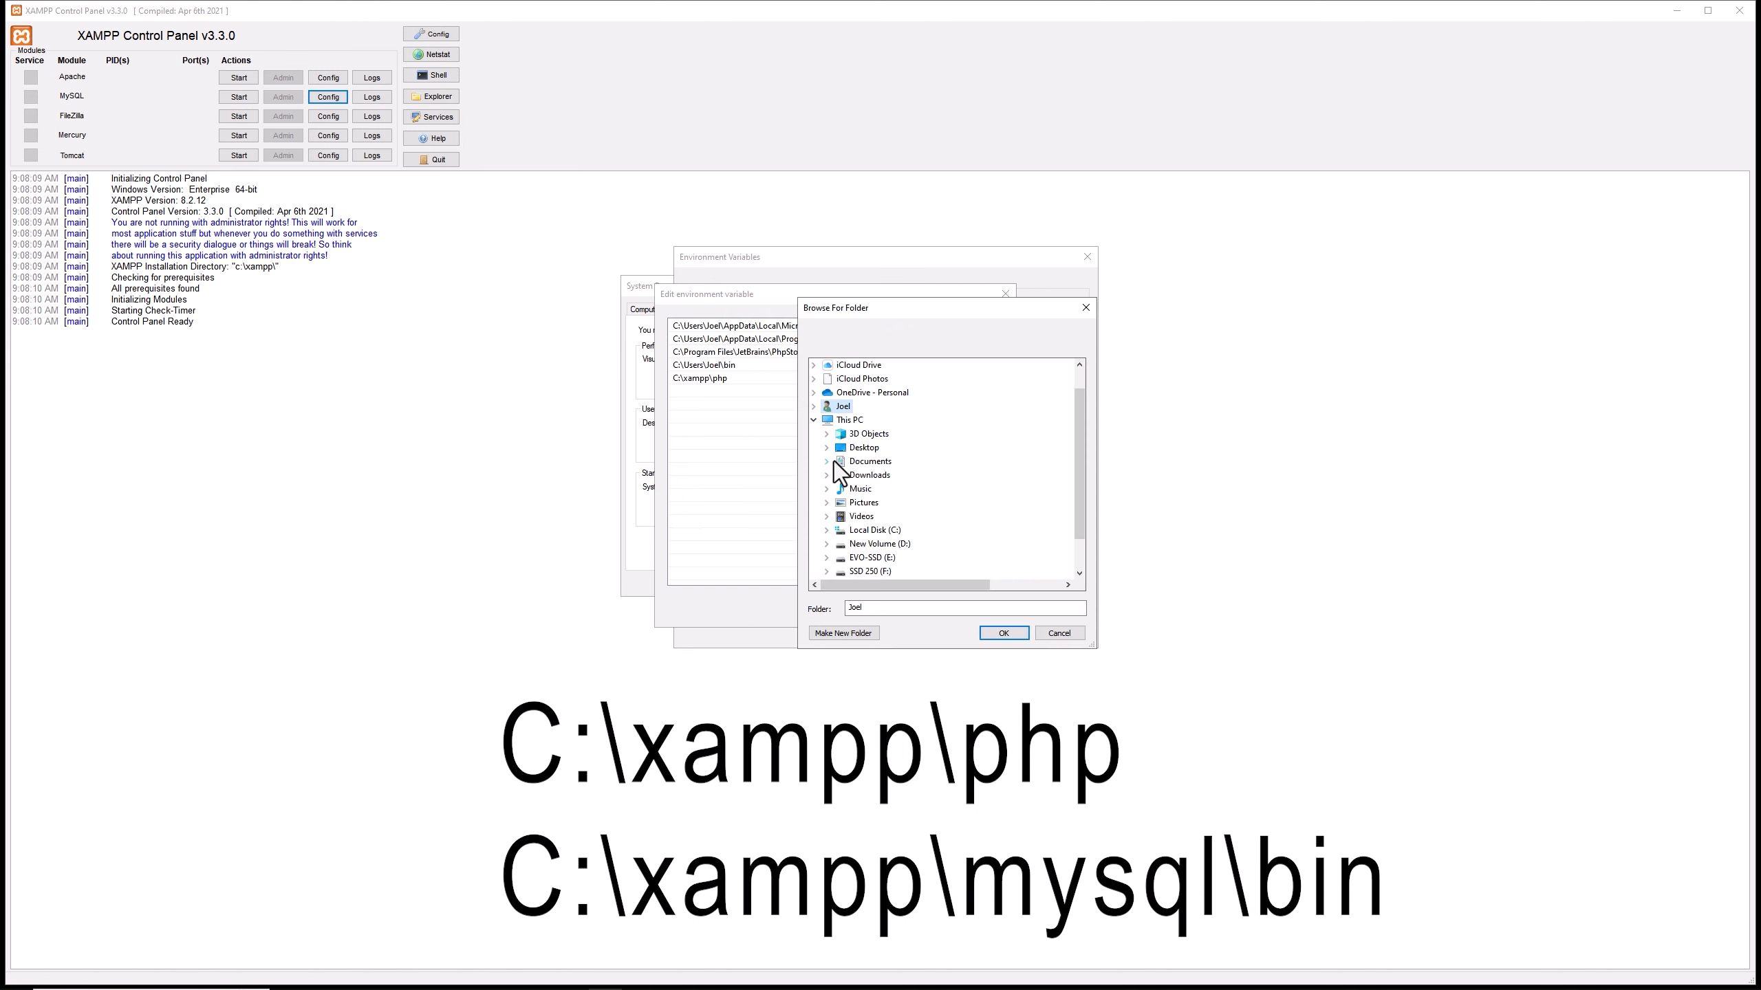
{"action": "left_click", "coordinate": [824, 532]}
{"action": "scroll", "coordinate": [901, 505], "scroll_direction": "down", "scroll_amount": 2}
{"action": "left_click", "coordinate": [840, 517]}
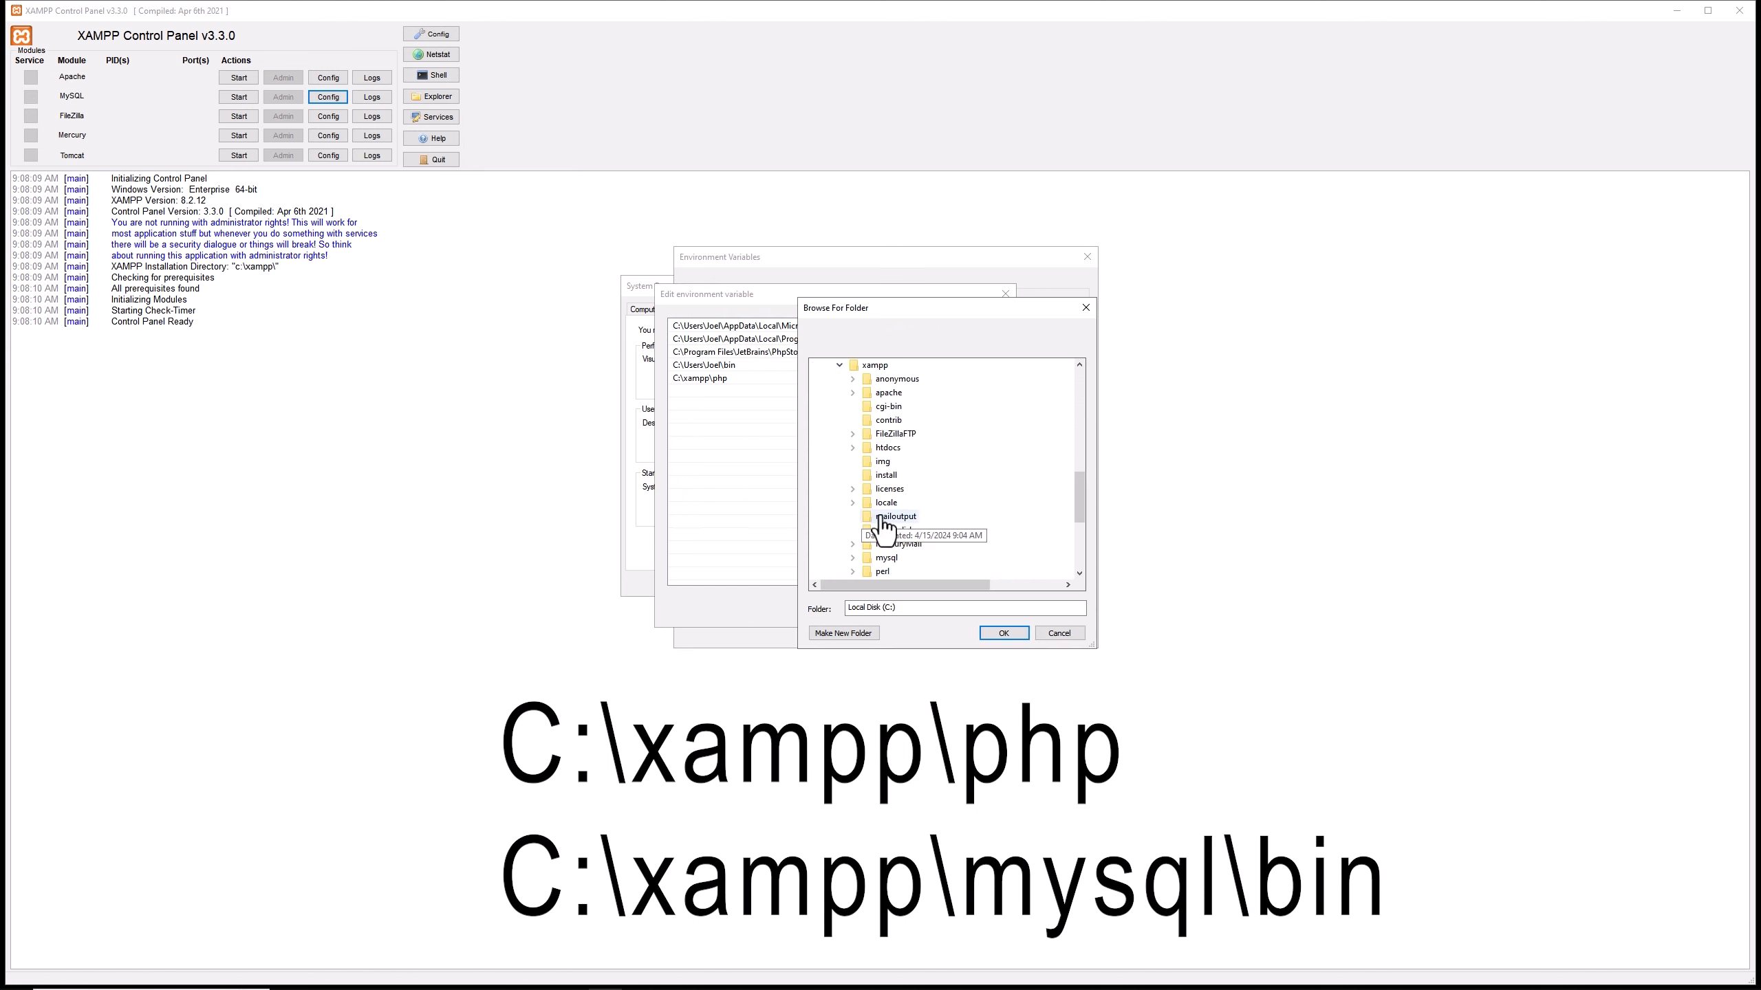
{"action": "left_click", "coordinate": [853, 557]}
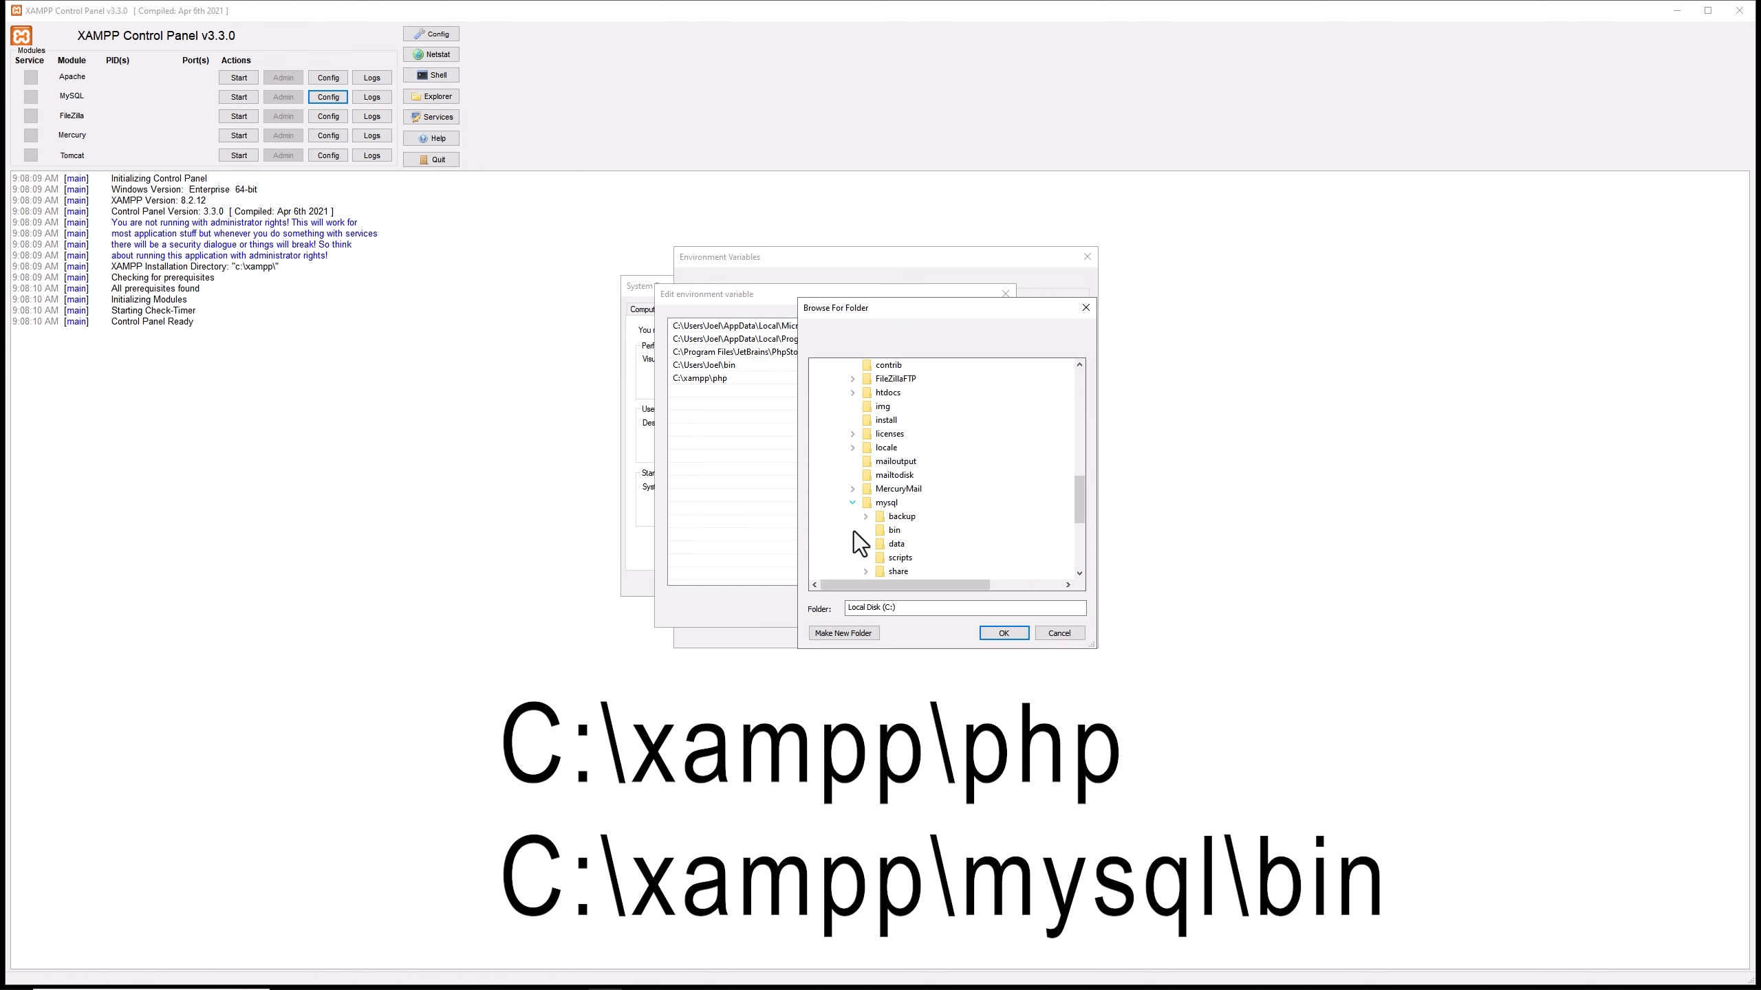
{"action": "left_click", "coordinate": [895, 531]}
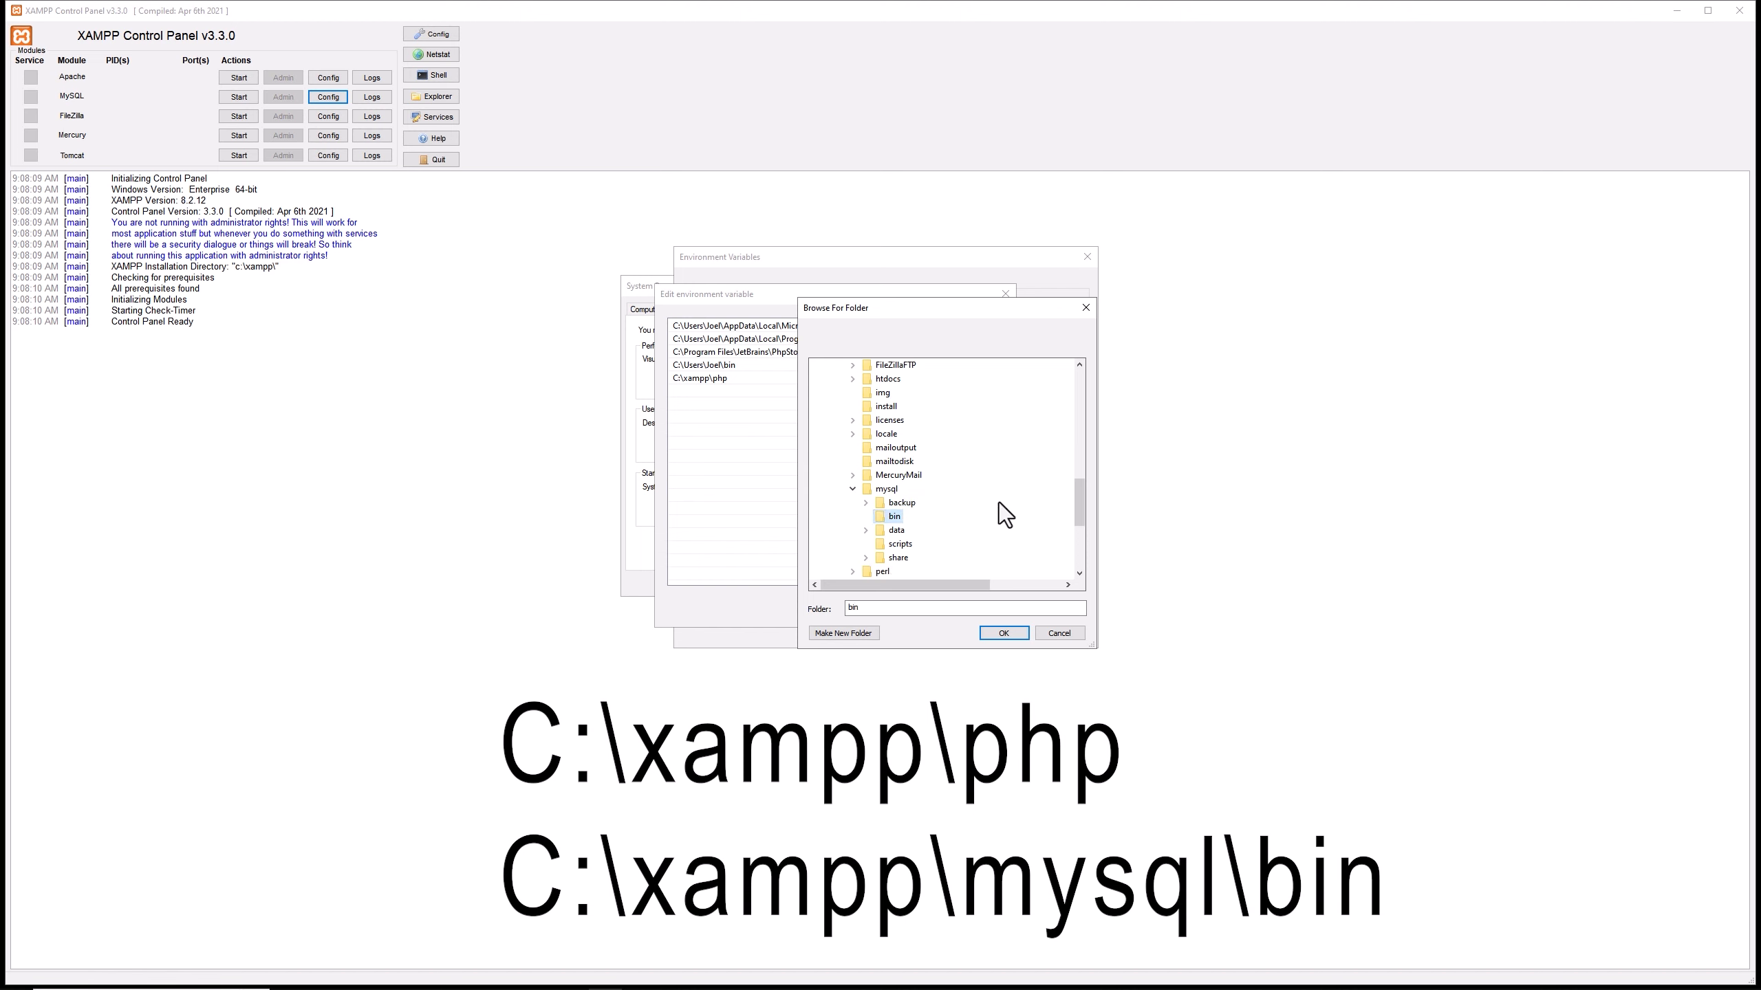
{"action": "left_click", "coordinate": [1003, 633]}
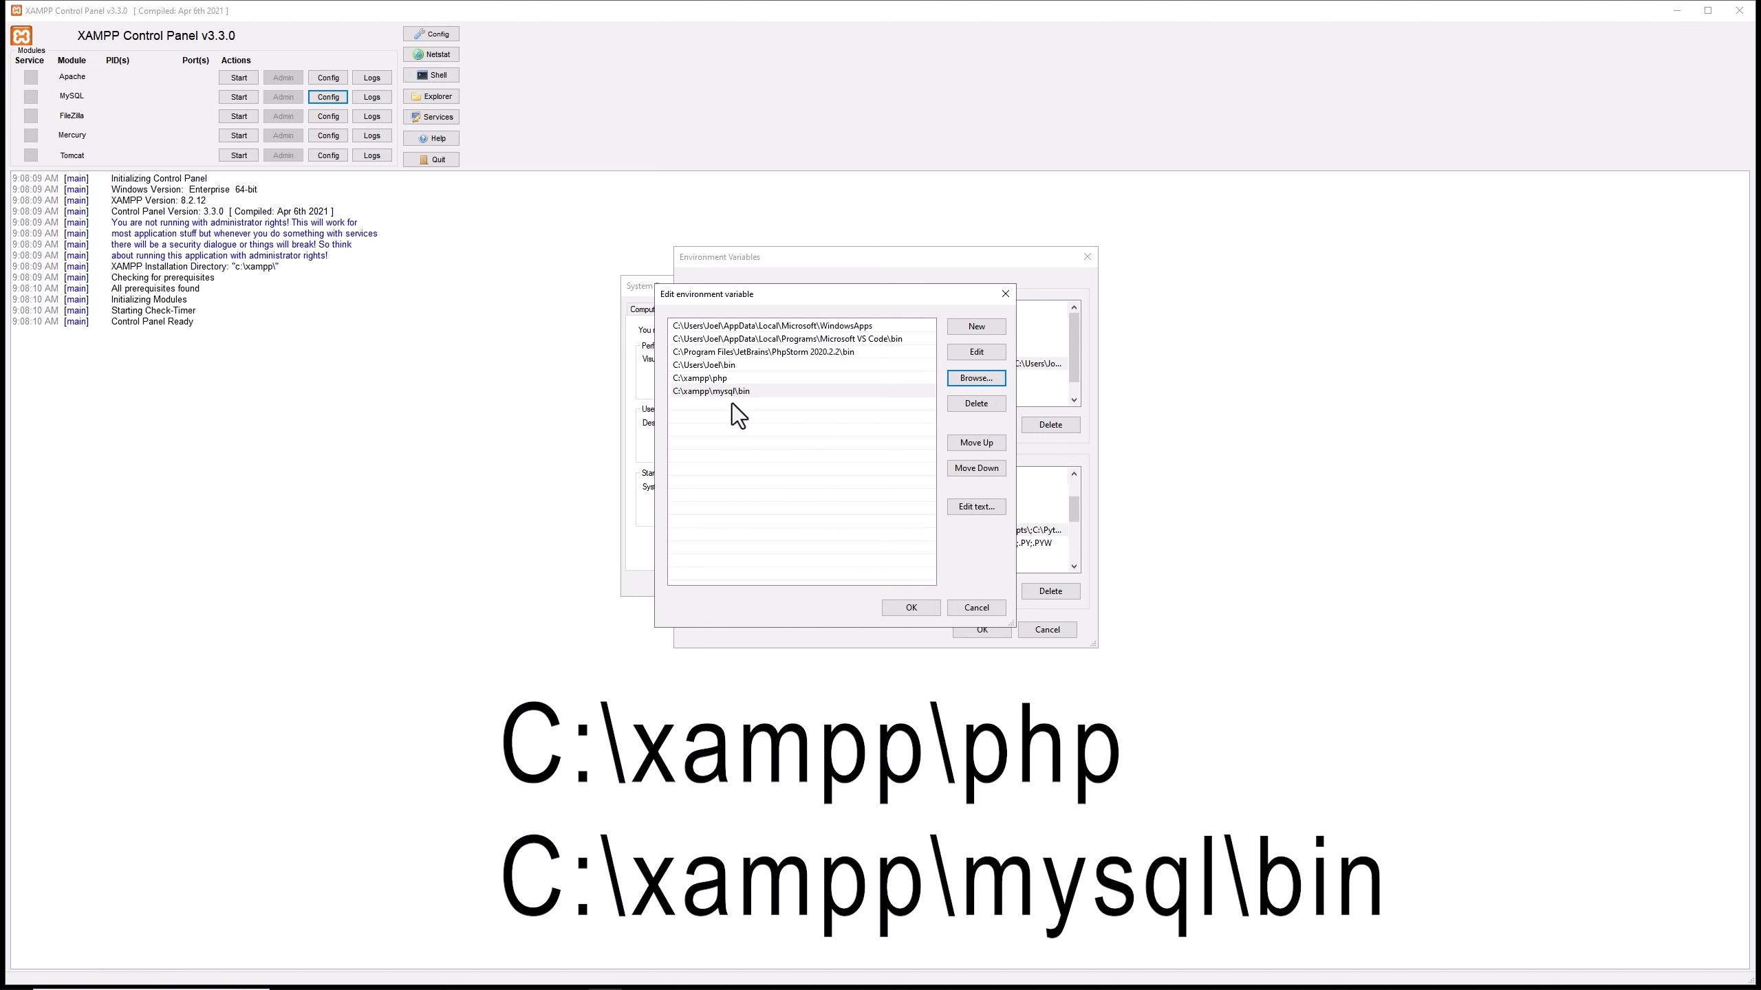
{"action": "left_click", "coordinate": [897, 608]}
{"action": "left_click", "coordinate": [971, 632]}
{"action": "left_click", "coordinate": [762, 583]}
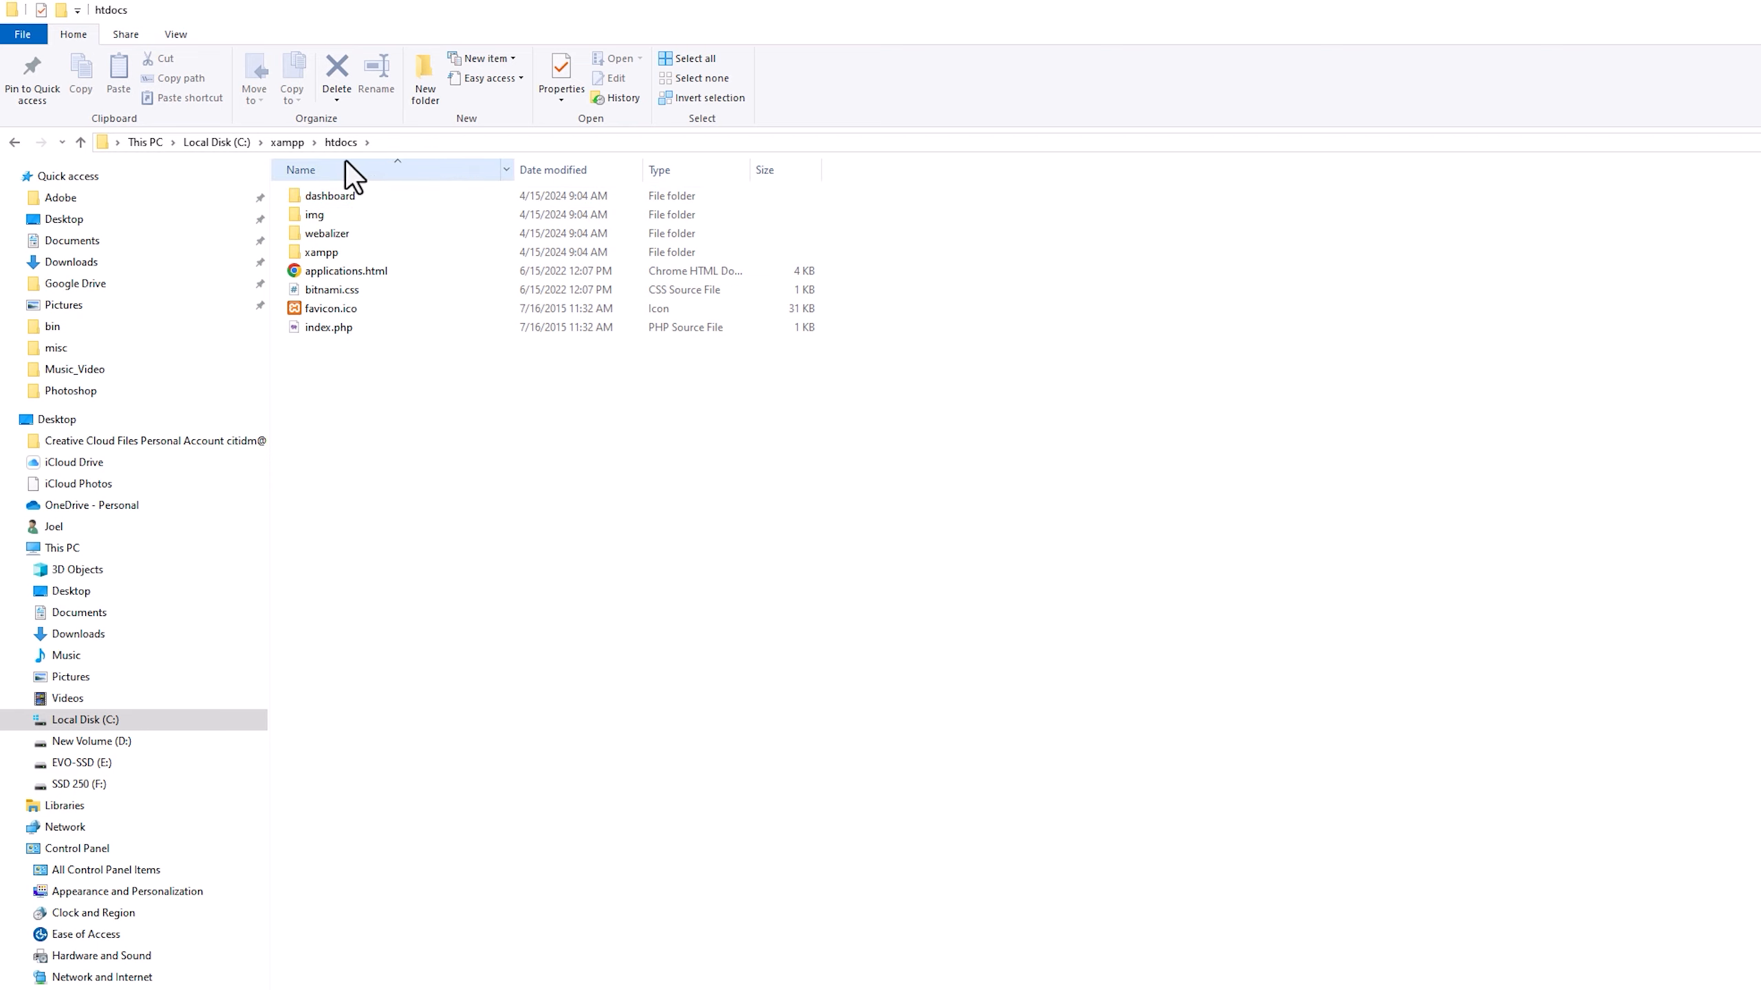
Pin the C:\xampp\htdocs folder to Quick access in File Explorer.
{"action": "right_click", "coordinate": [239, 176]}
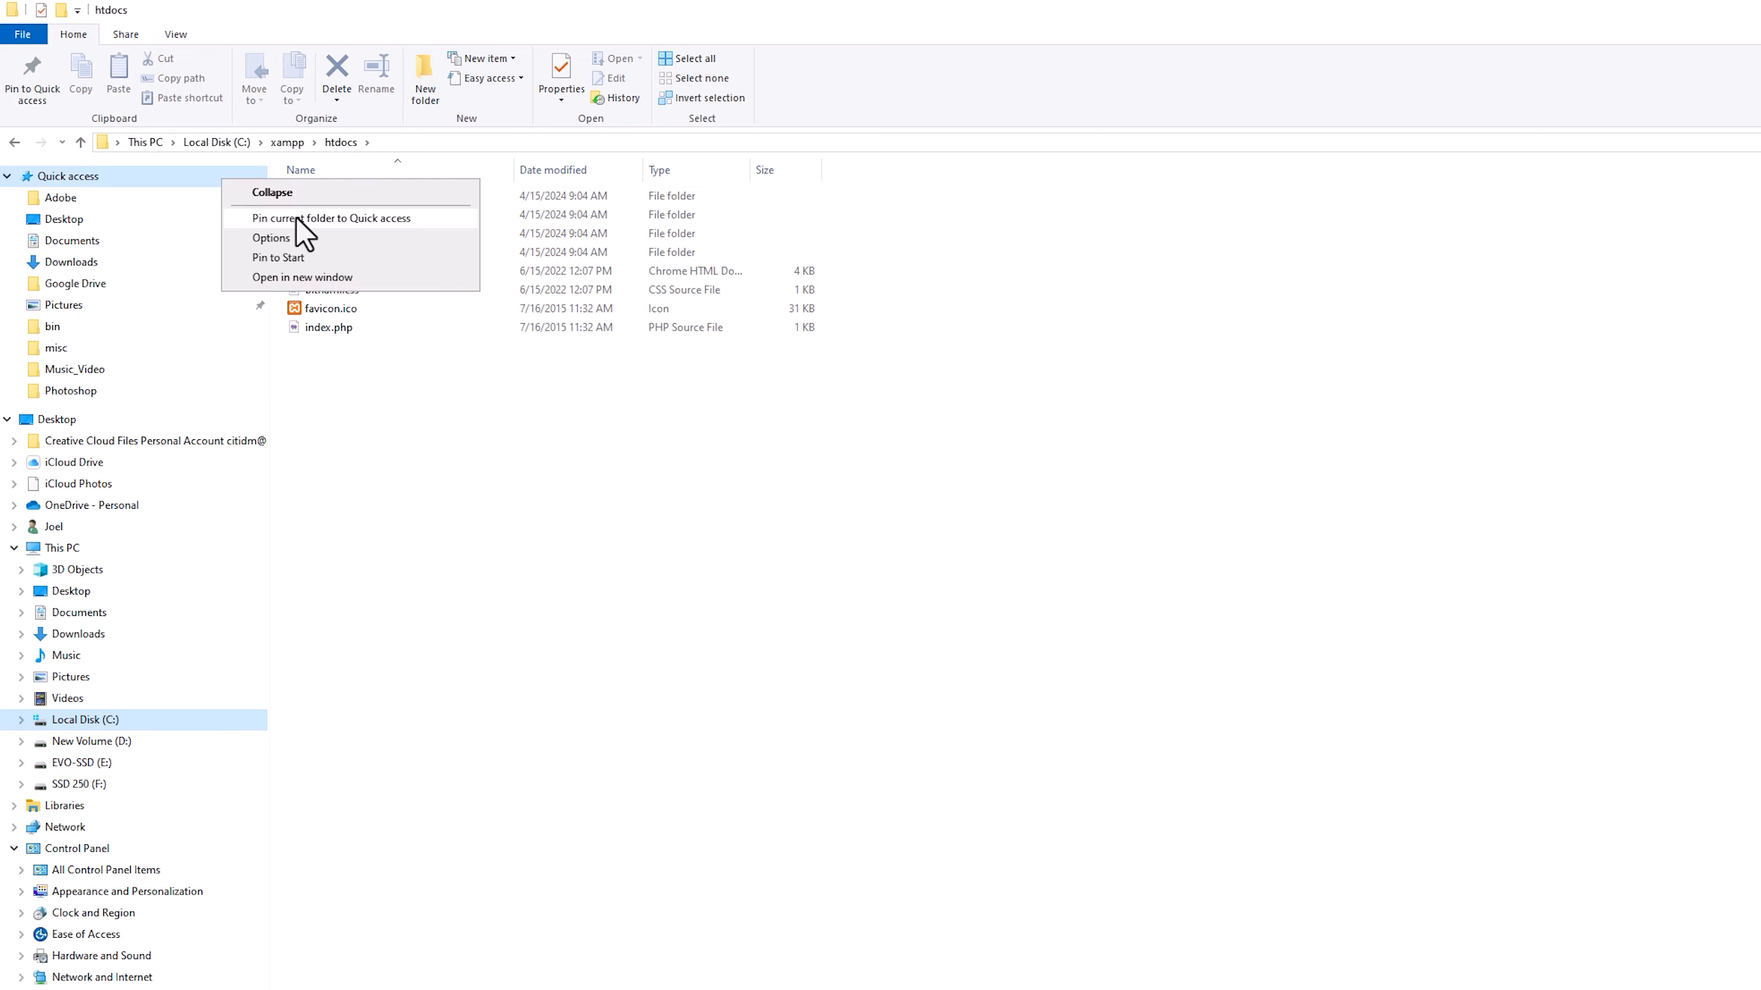
{"action": "left_click", "coordinate": [297, 218]}
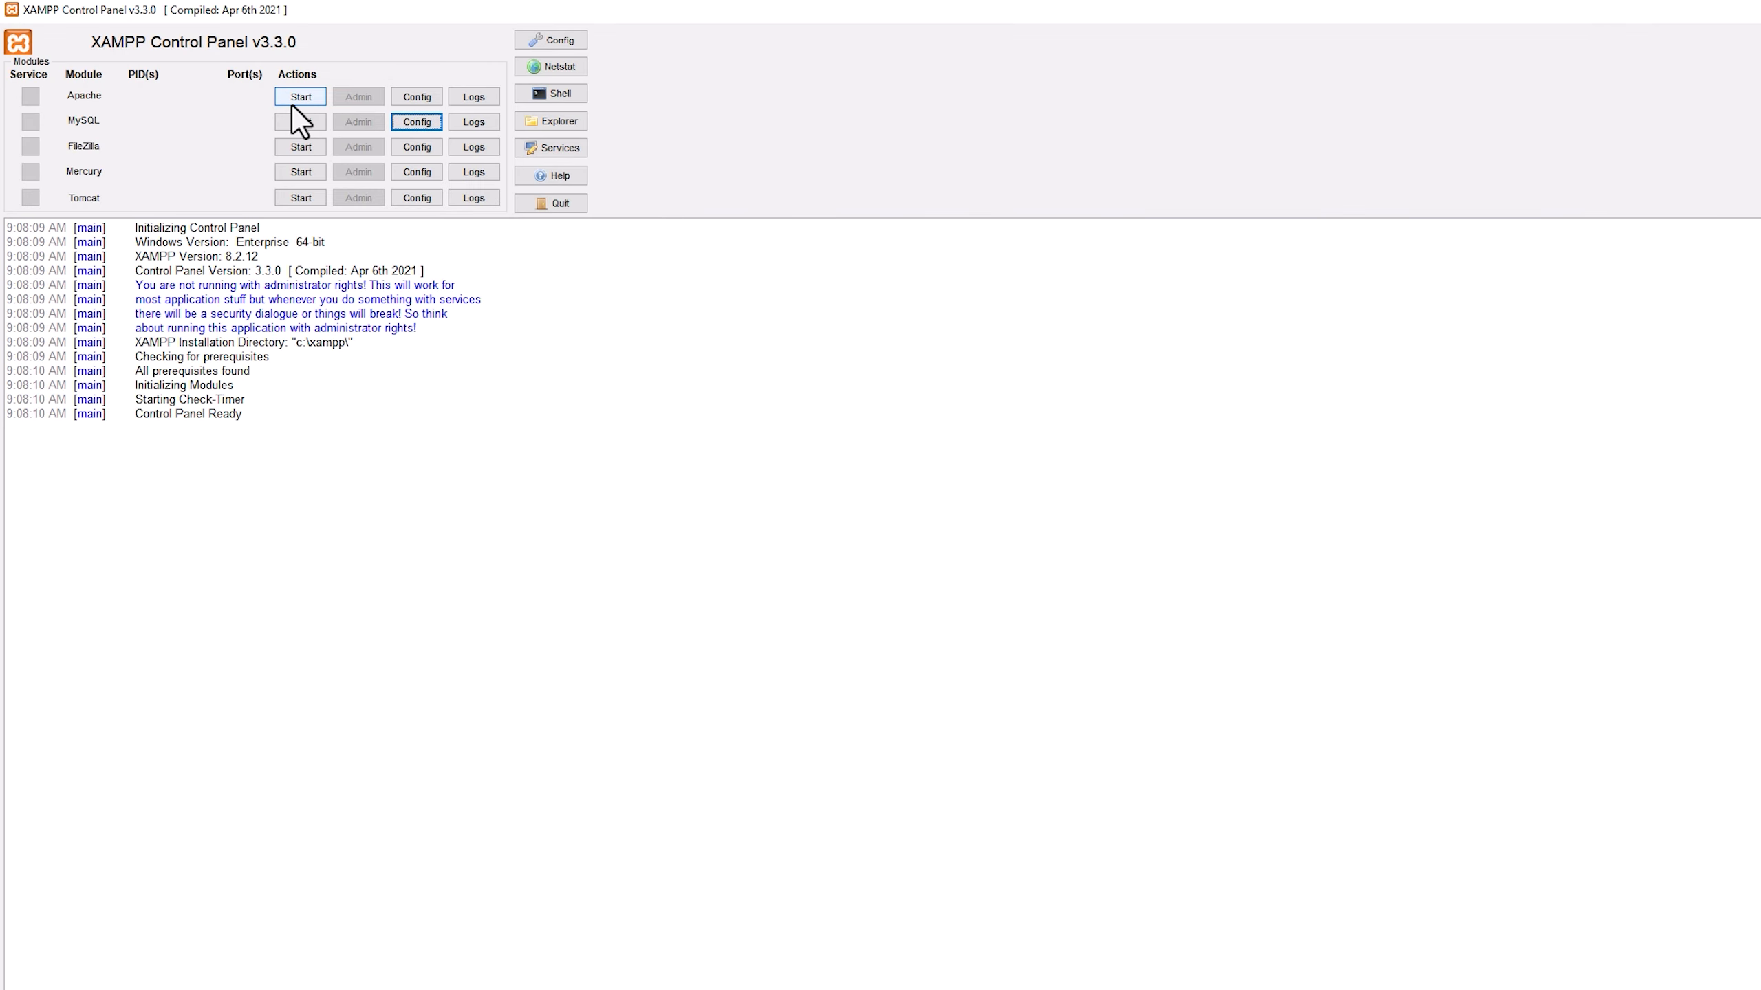
Start the Apache and MySQL modules in the XAMPP Control Panel.
{"action": "left_click", "coordinate": [292, 103]}
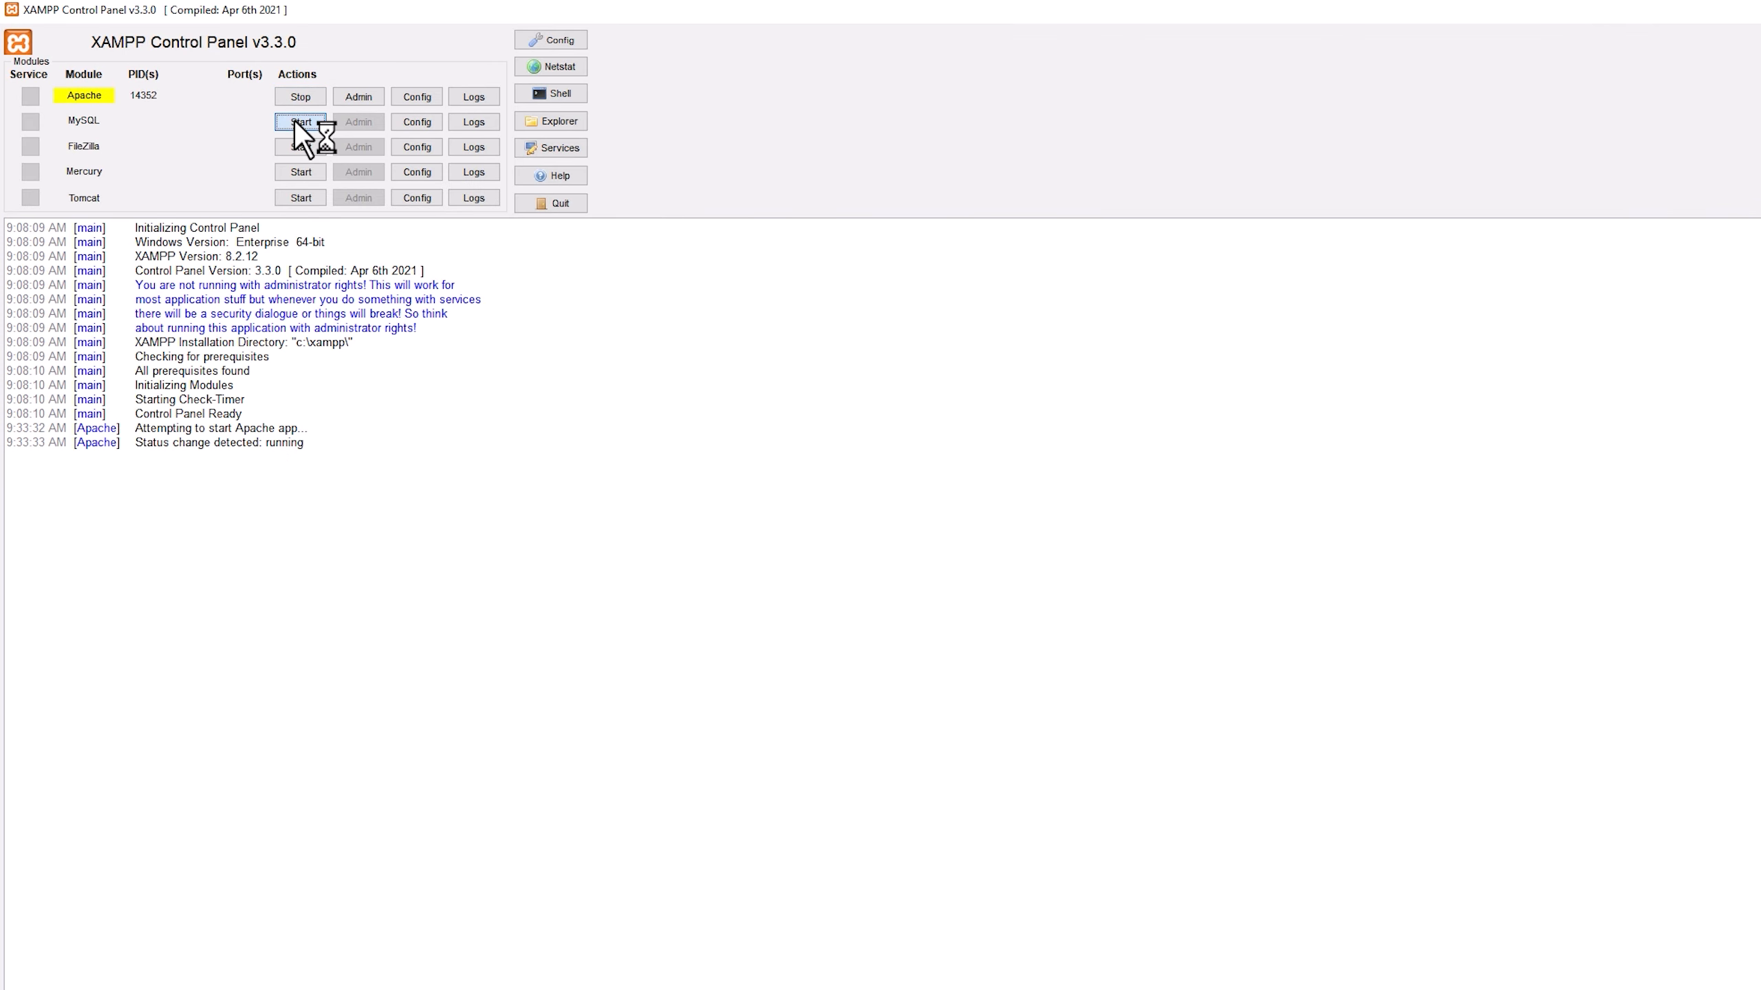
{"action": "left_click", "coordinate": [294, 119]}
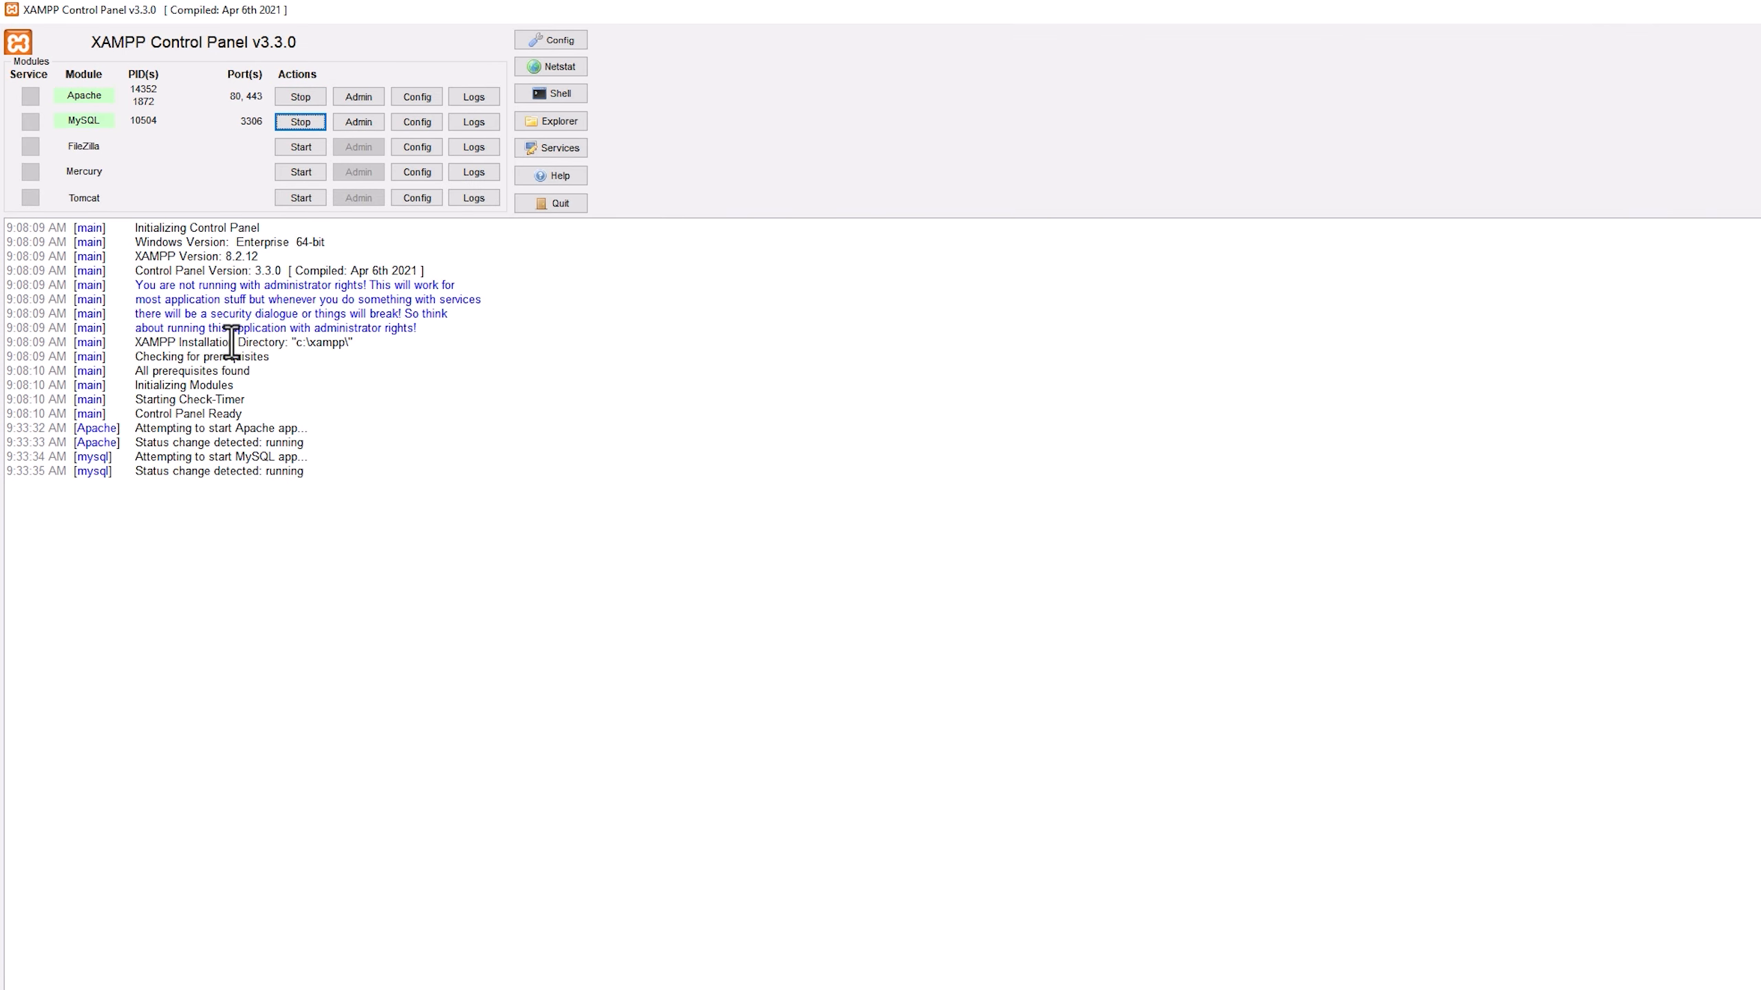
Switch to Chrome, reload the localhost page to check the XAMPP dashboard, and open phpMyAdmin from it.
{"action": "key", "text": "alt+Tab"}
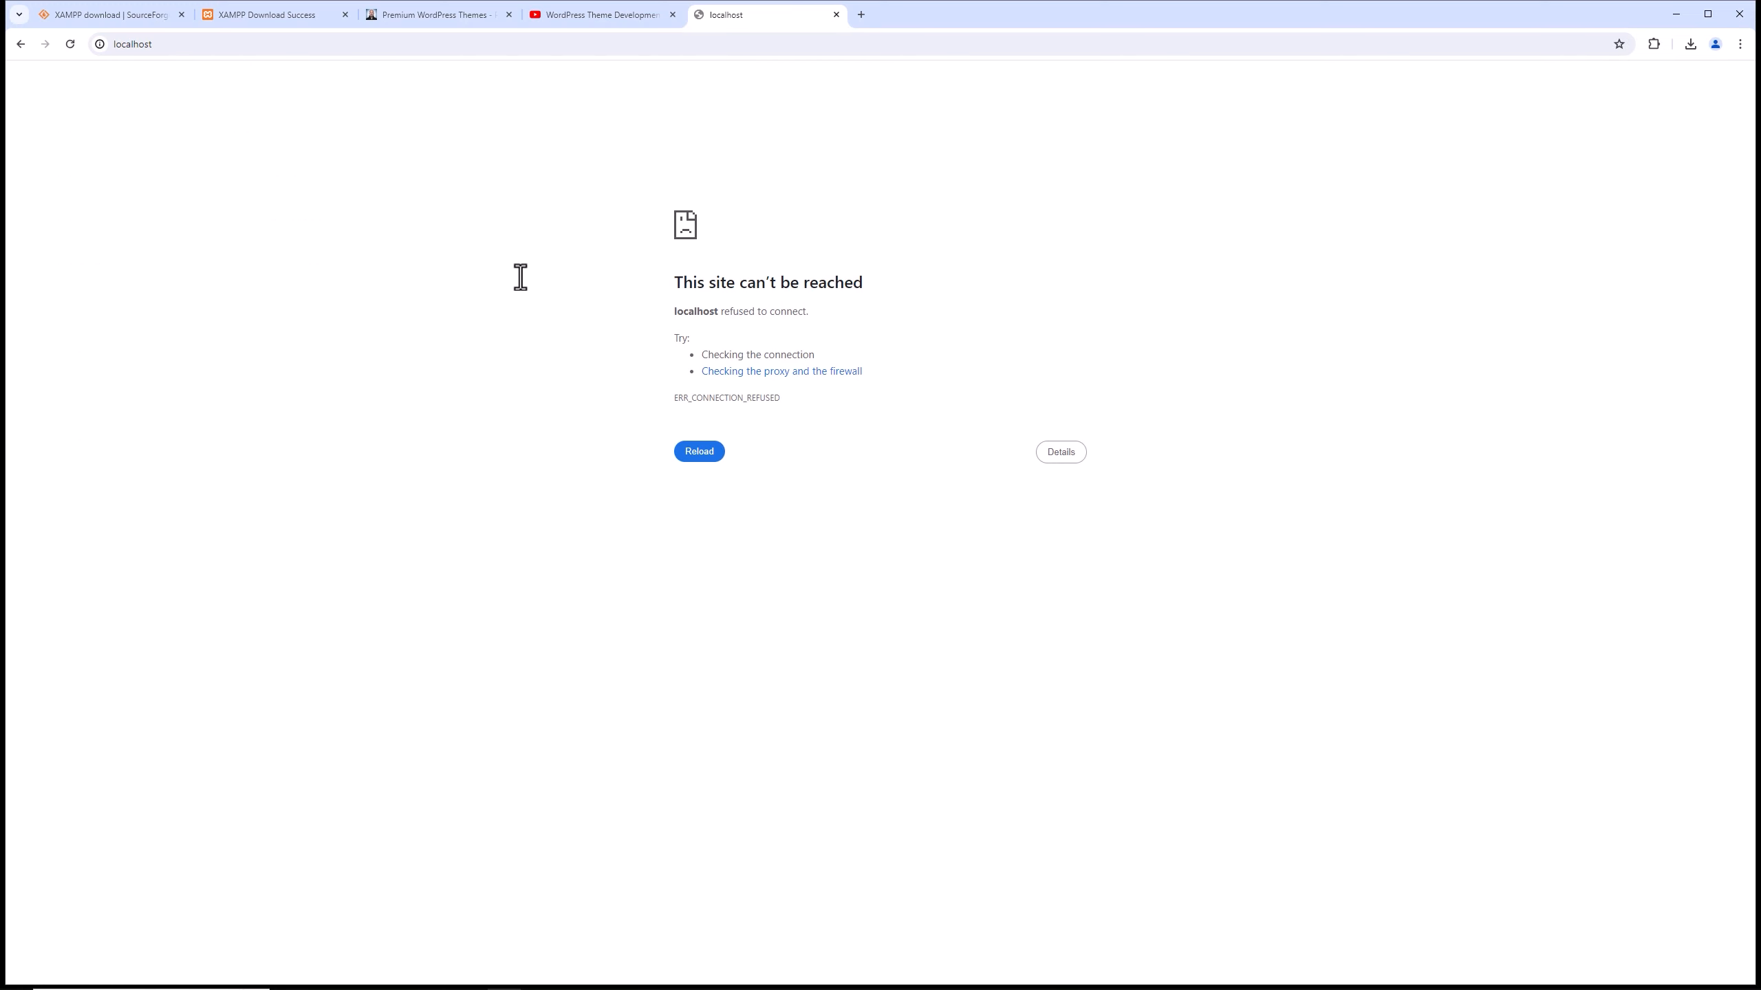
{"action": "key", "text": "F5"}
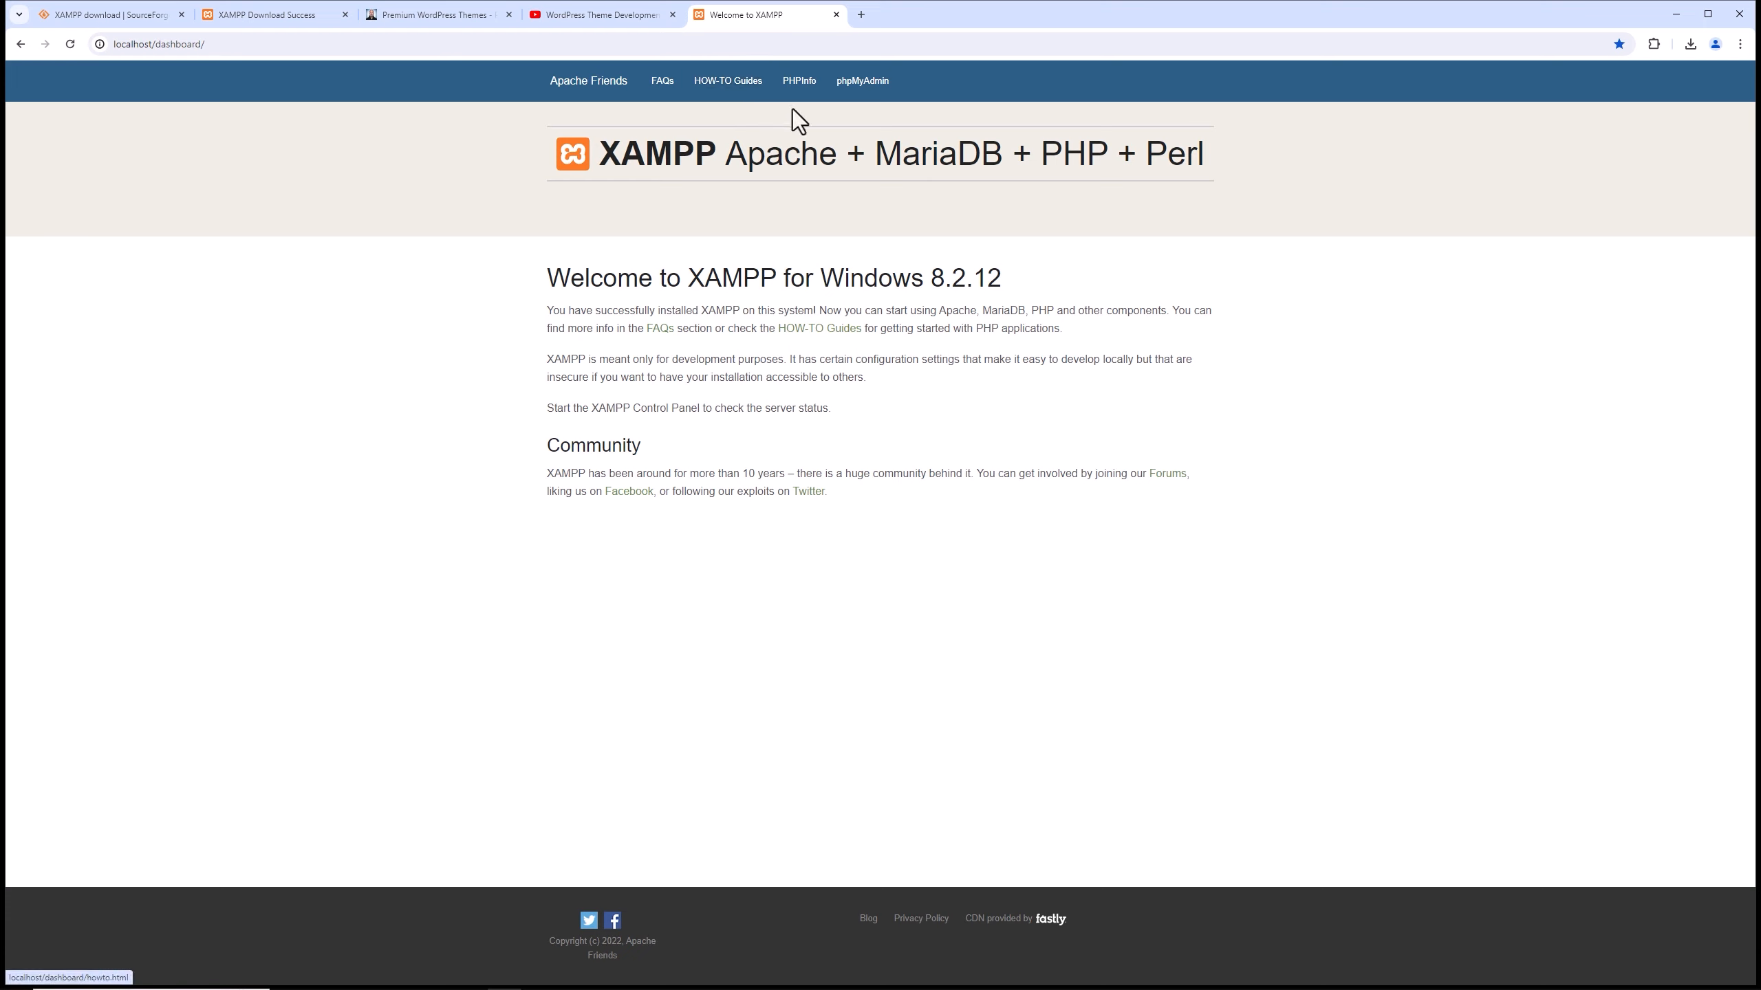
{"action": "left_click", "coordinate": [865, 83]}
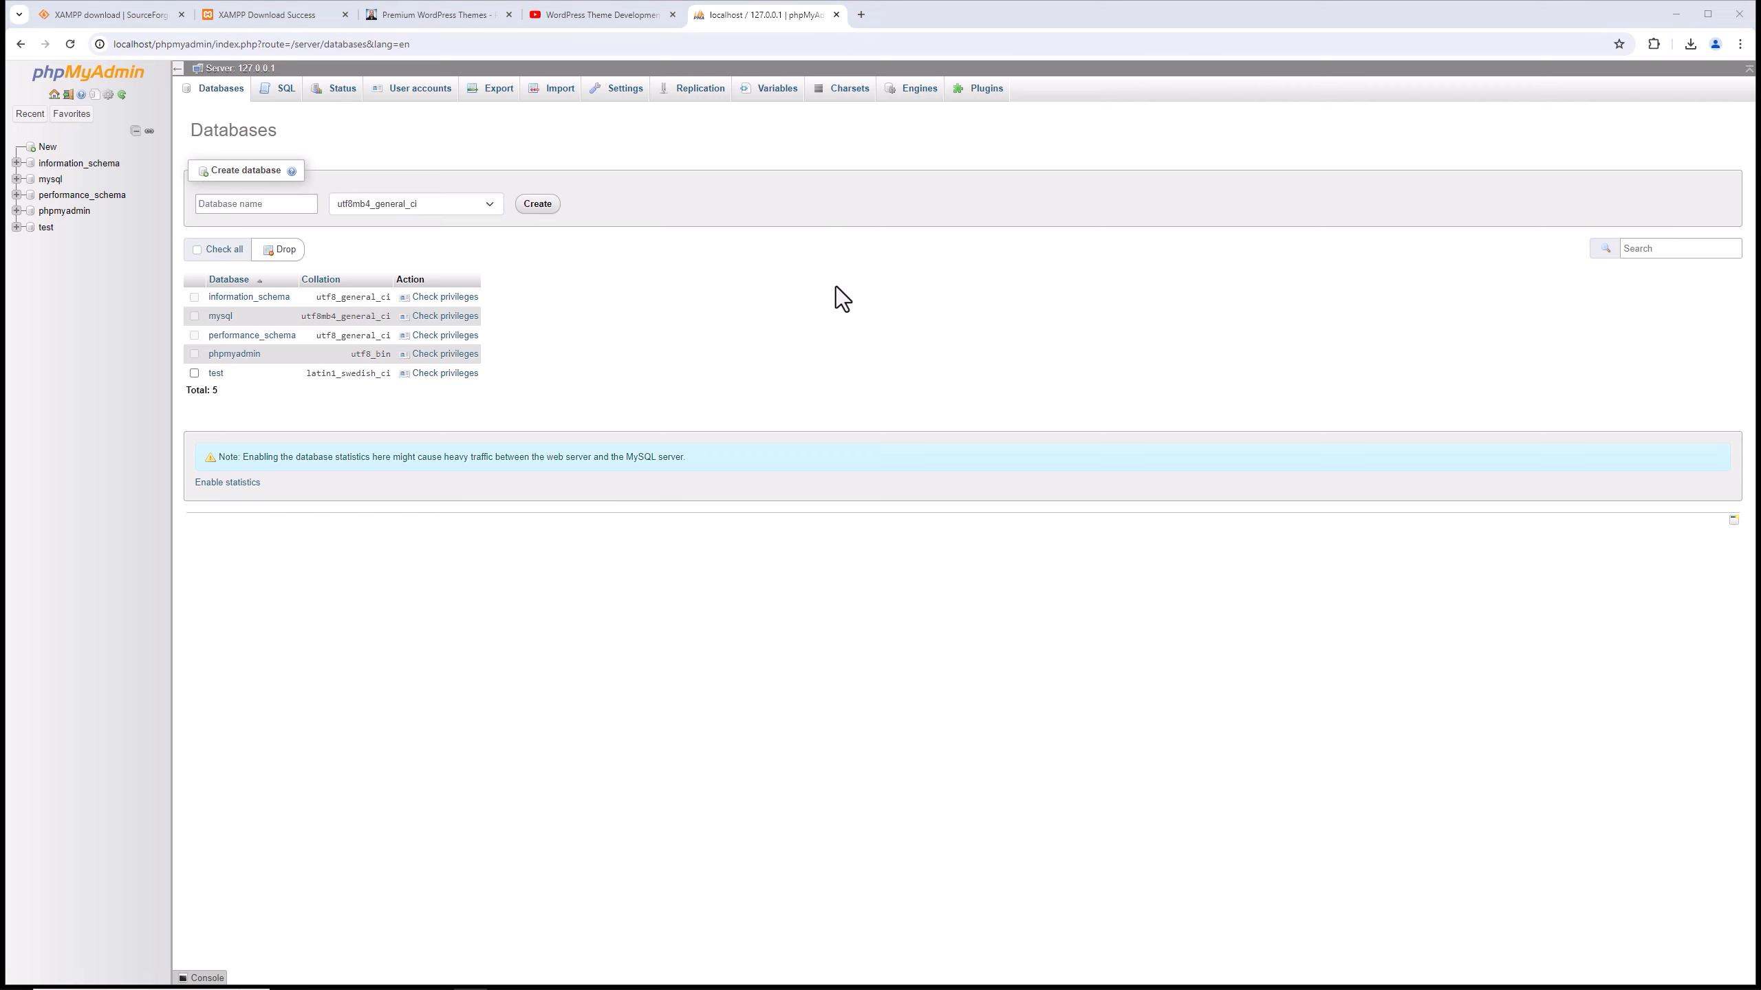
Review the PixemWeb premium WordPress themes page and the WordPress Theme Development playlist on YouTube.
{"action": "left_click", "coordinate": [454, 17]}
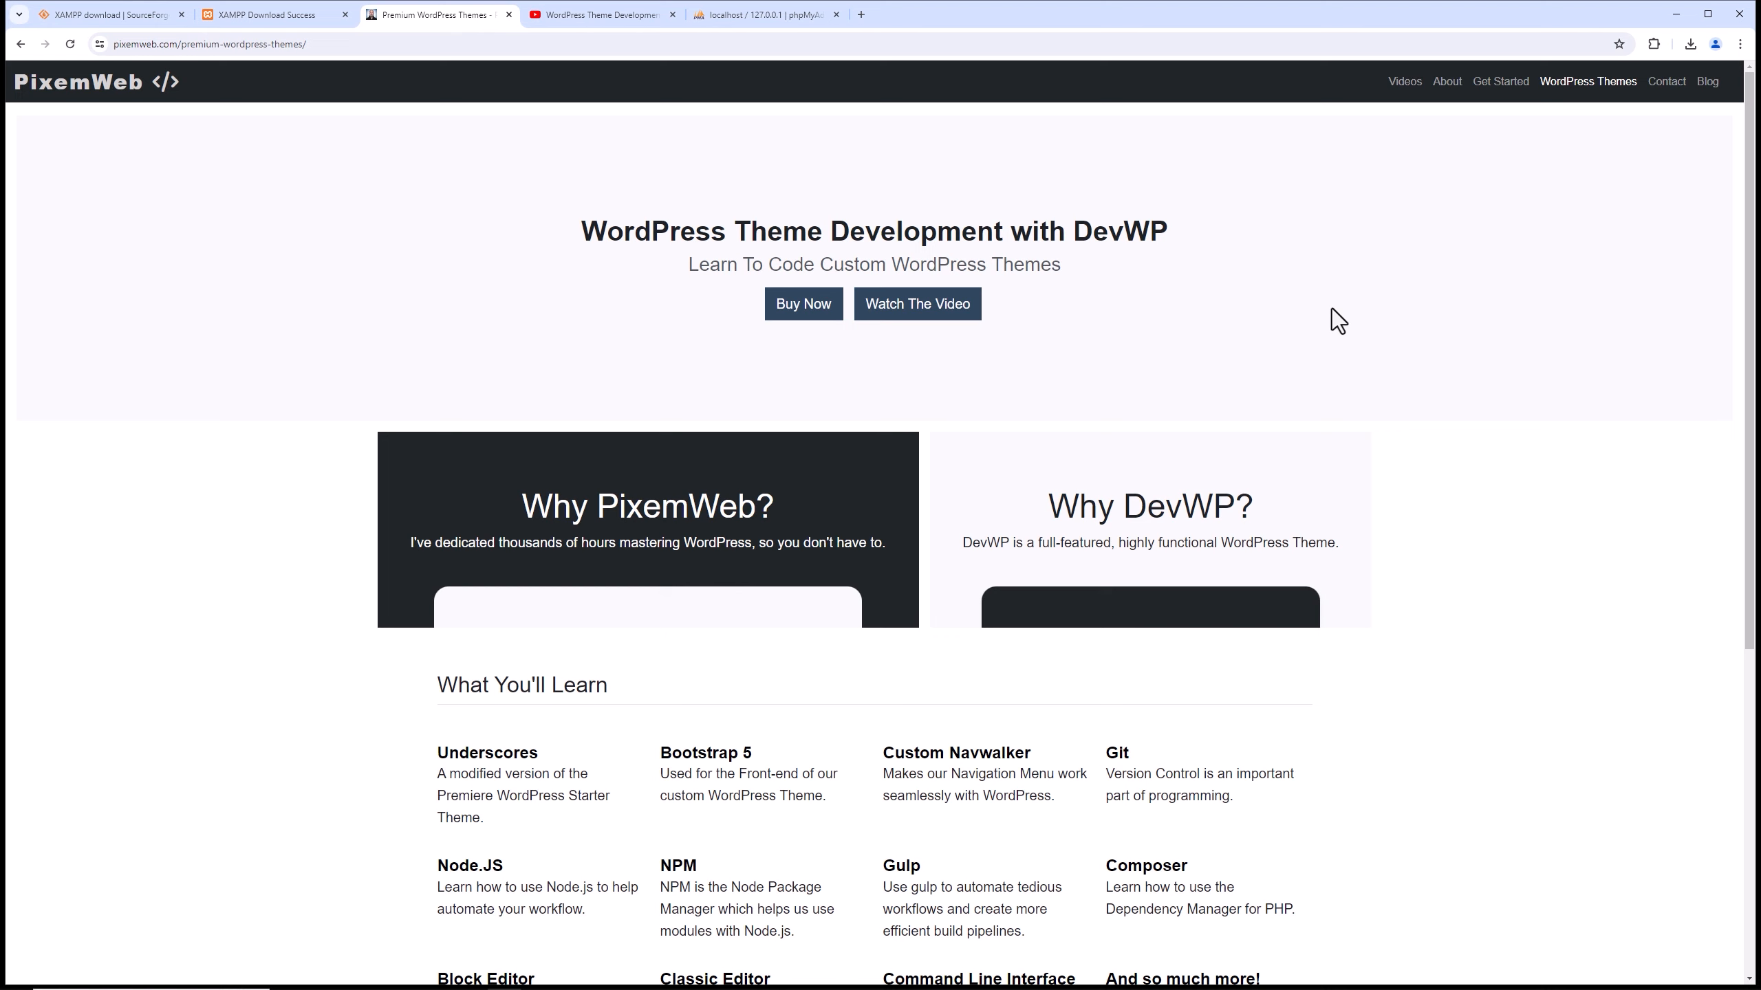
{"action": "left_click", "coordinate": [597, 15]}
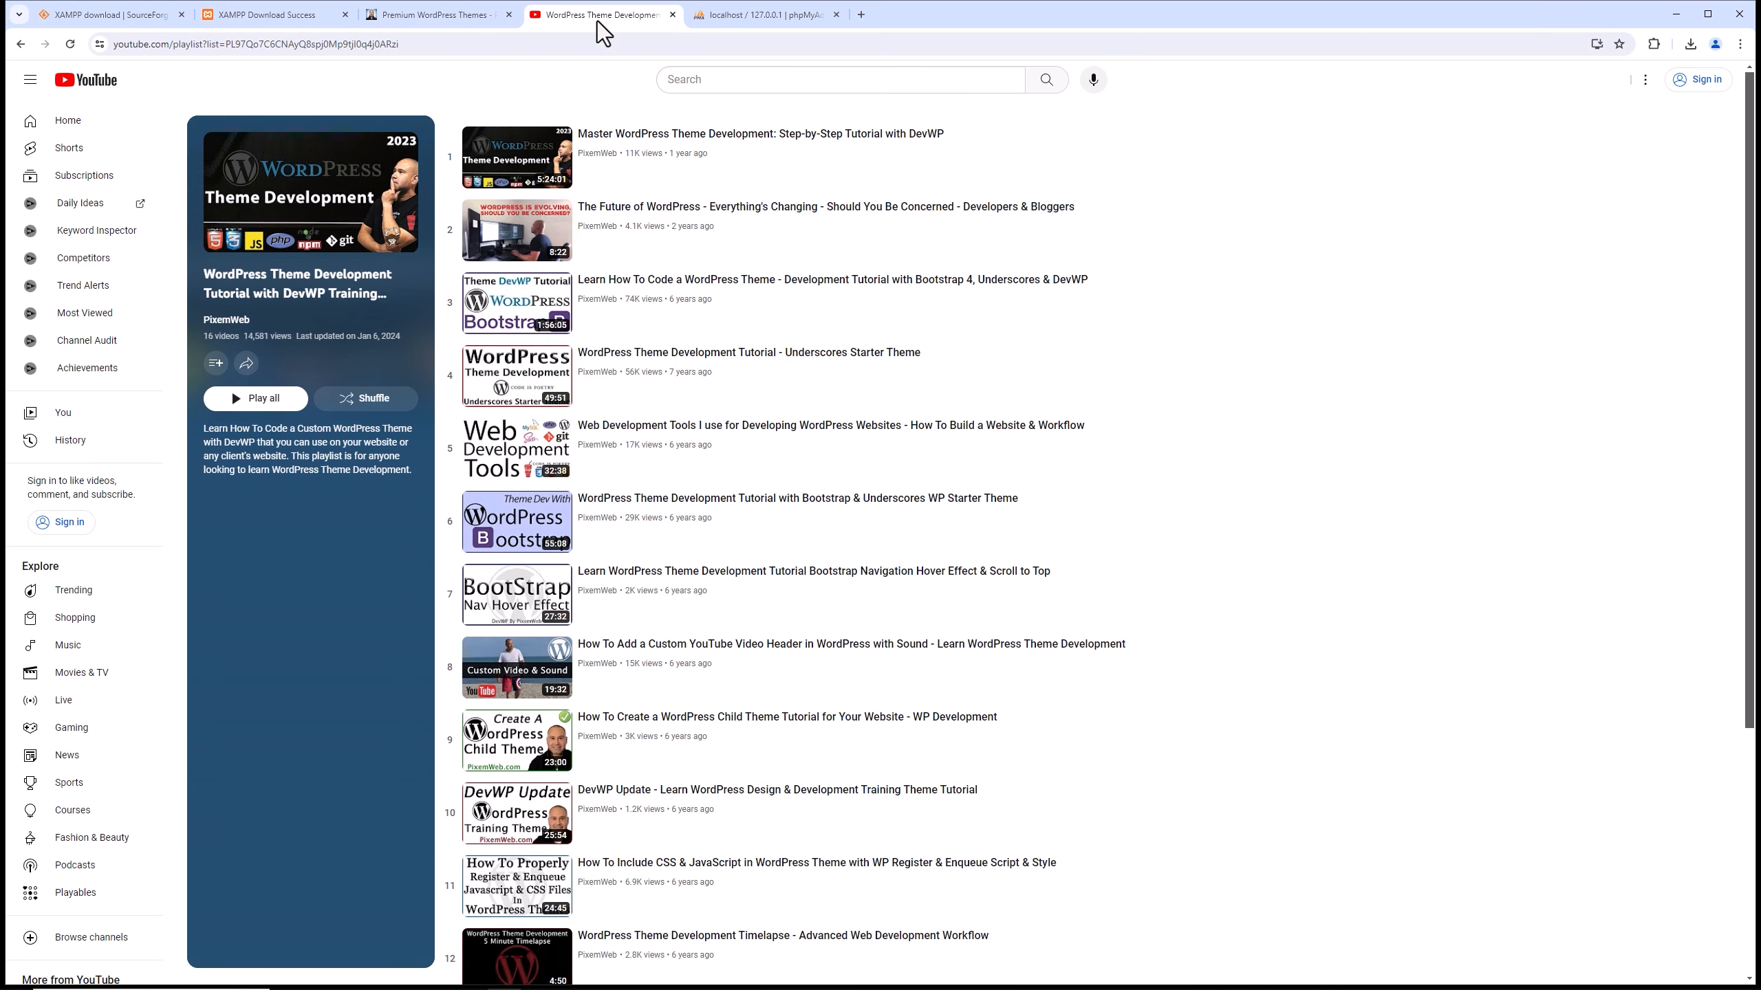
{"action": "scroll", "coordinate": [954, 389], "scroll_direction": "down", "scroll_amount": 2}
{"action": "scroll", "coordinate": [953, 397], "scroll_direction": "up", "scroll_amount": 2}
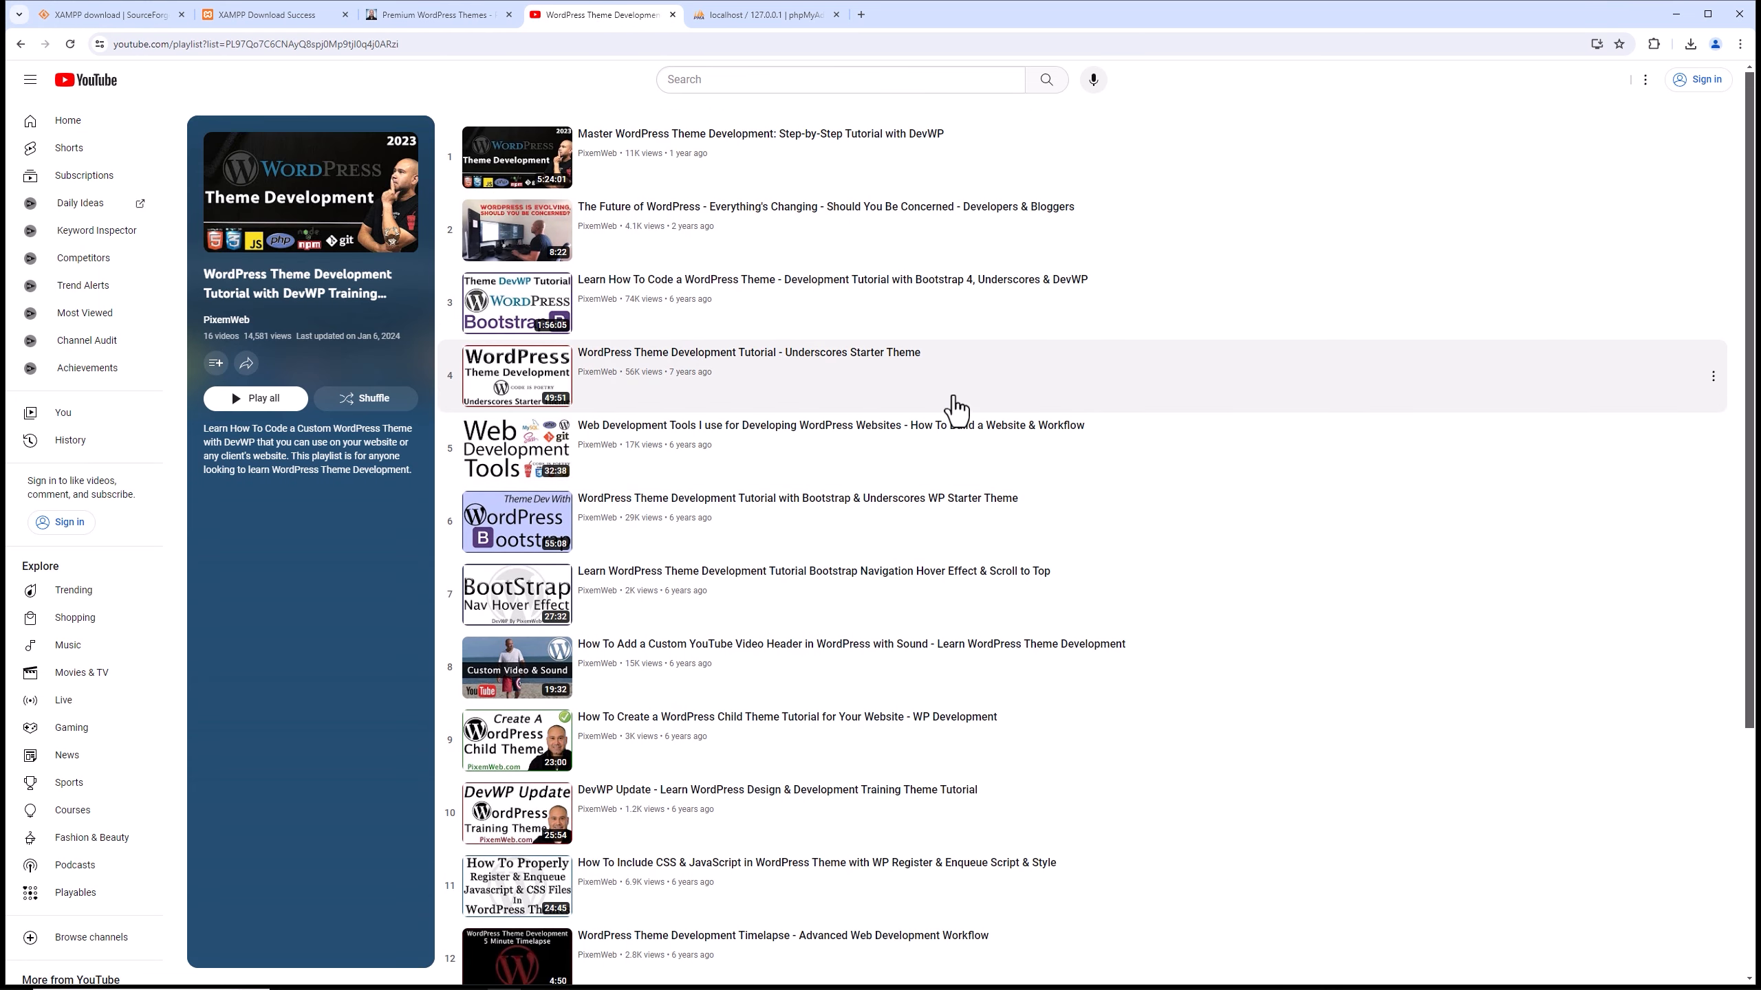
Open the PixemWeb YouTube channel from the playlist and look through its uploaded videos.
{"action": "left_click", "coordinate": [228, 320]}
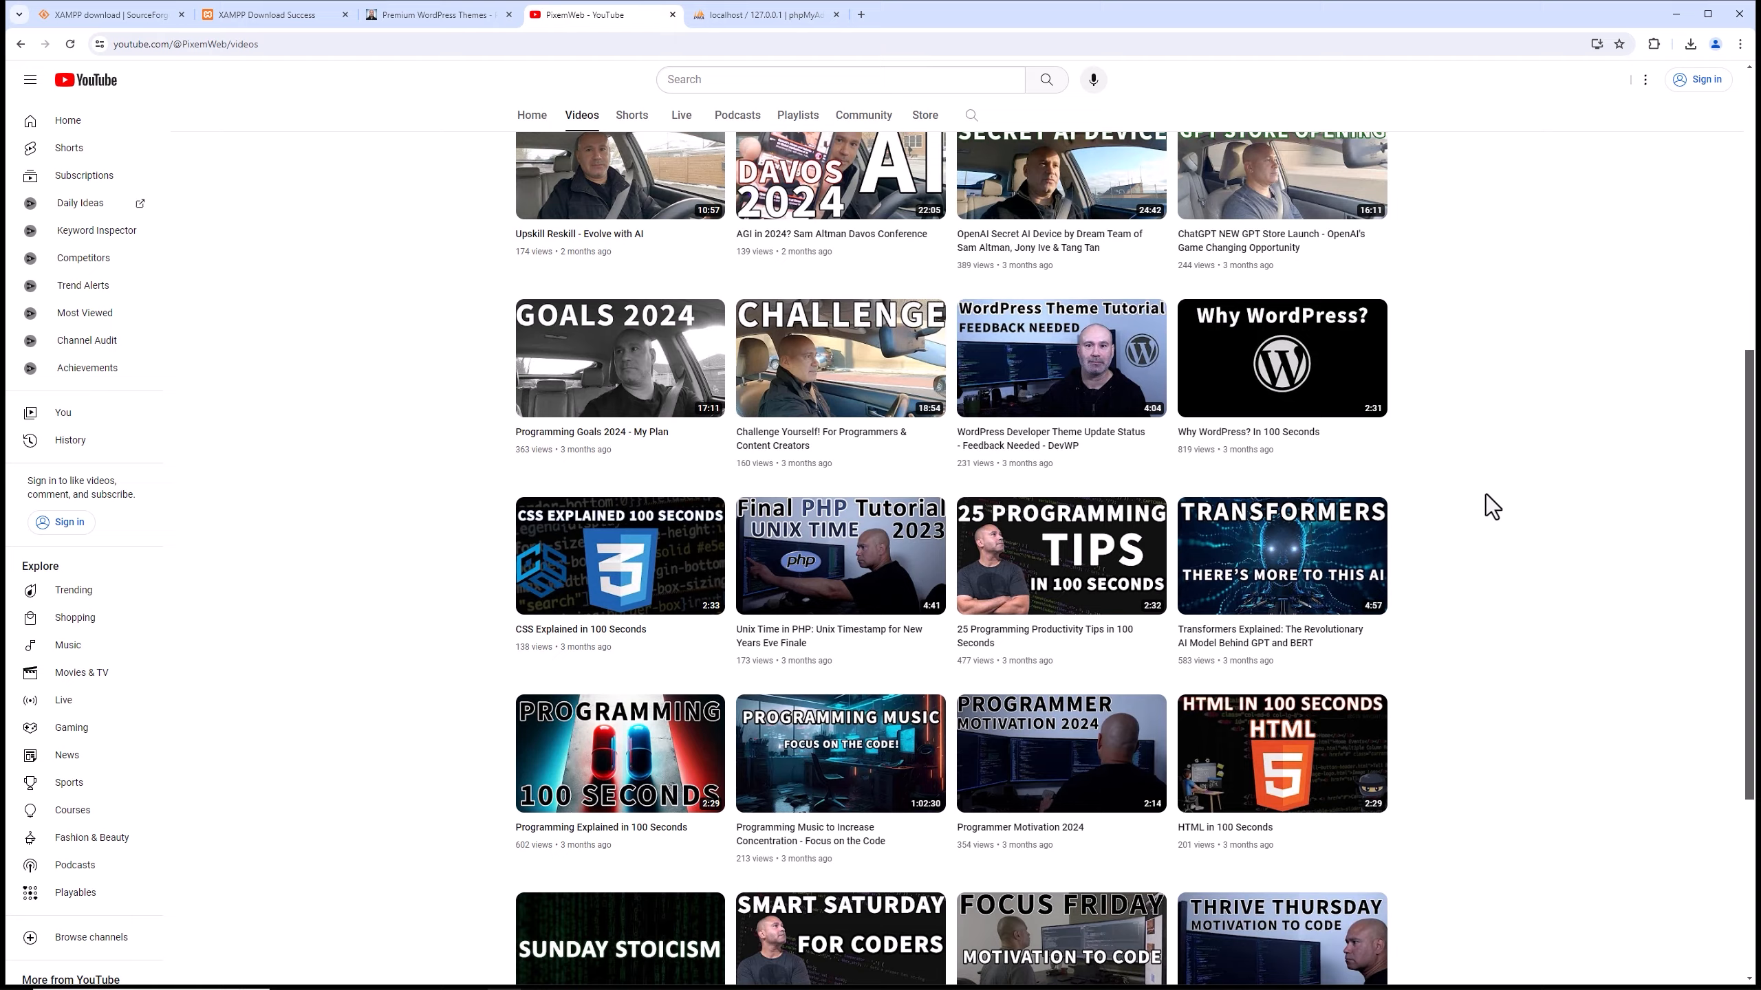
{"action": "scroll", "coordinate": [1486, 493], "scroll_direction": "down", "scroll_amount": 3}
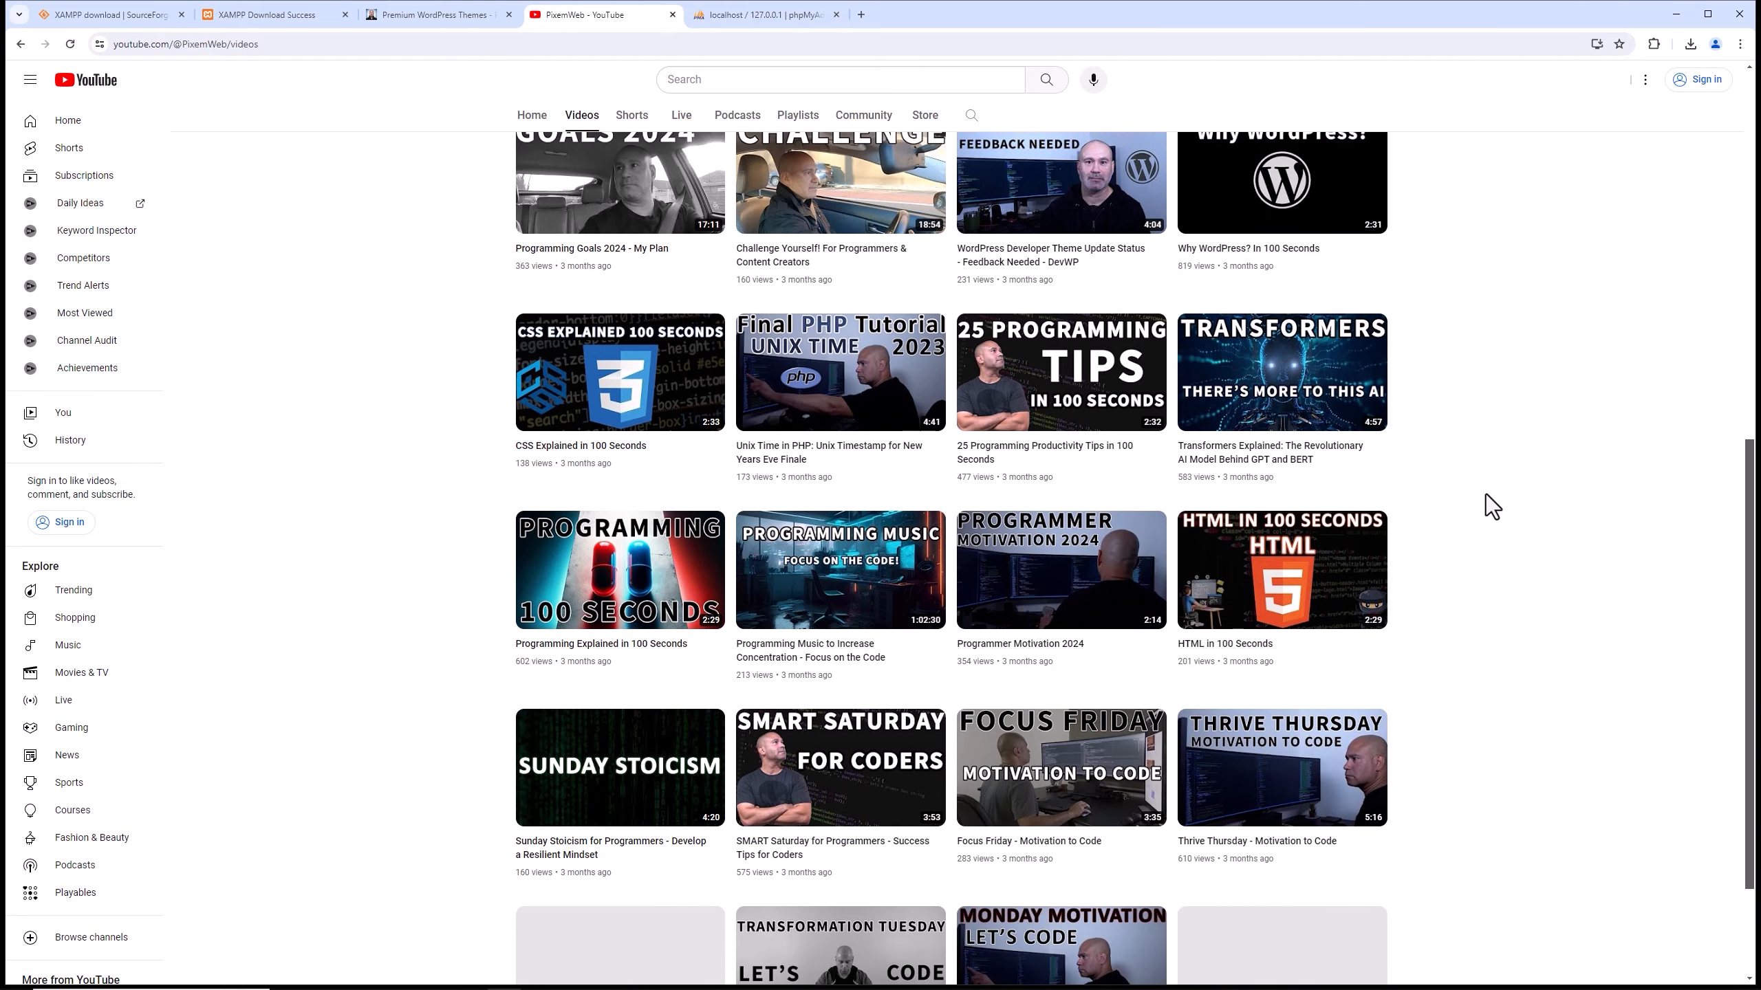
{"action": "scroll", "coordinate": [1486, 494], "scroll_direction": "down", "scroll_amount": 10}
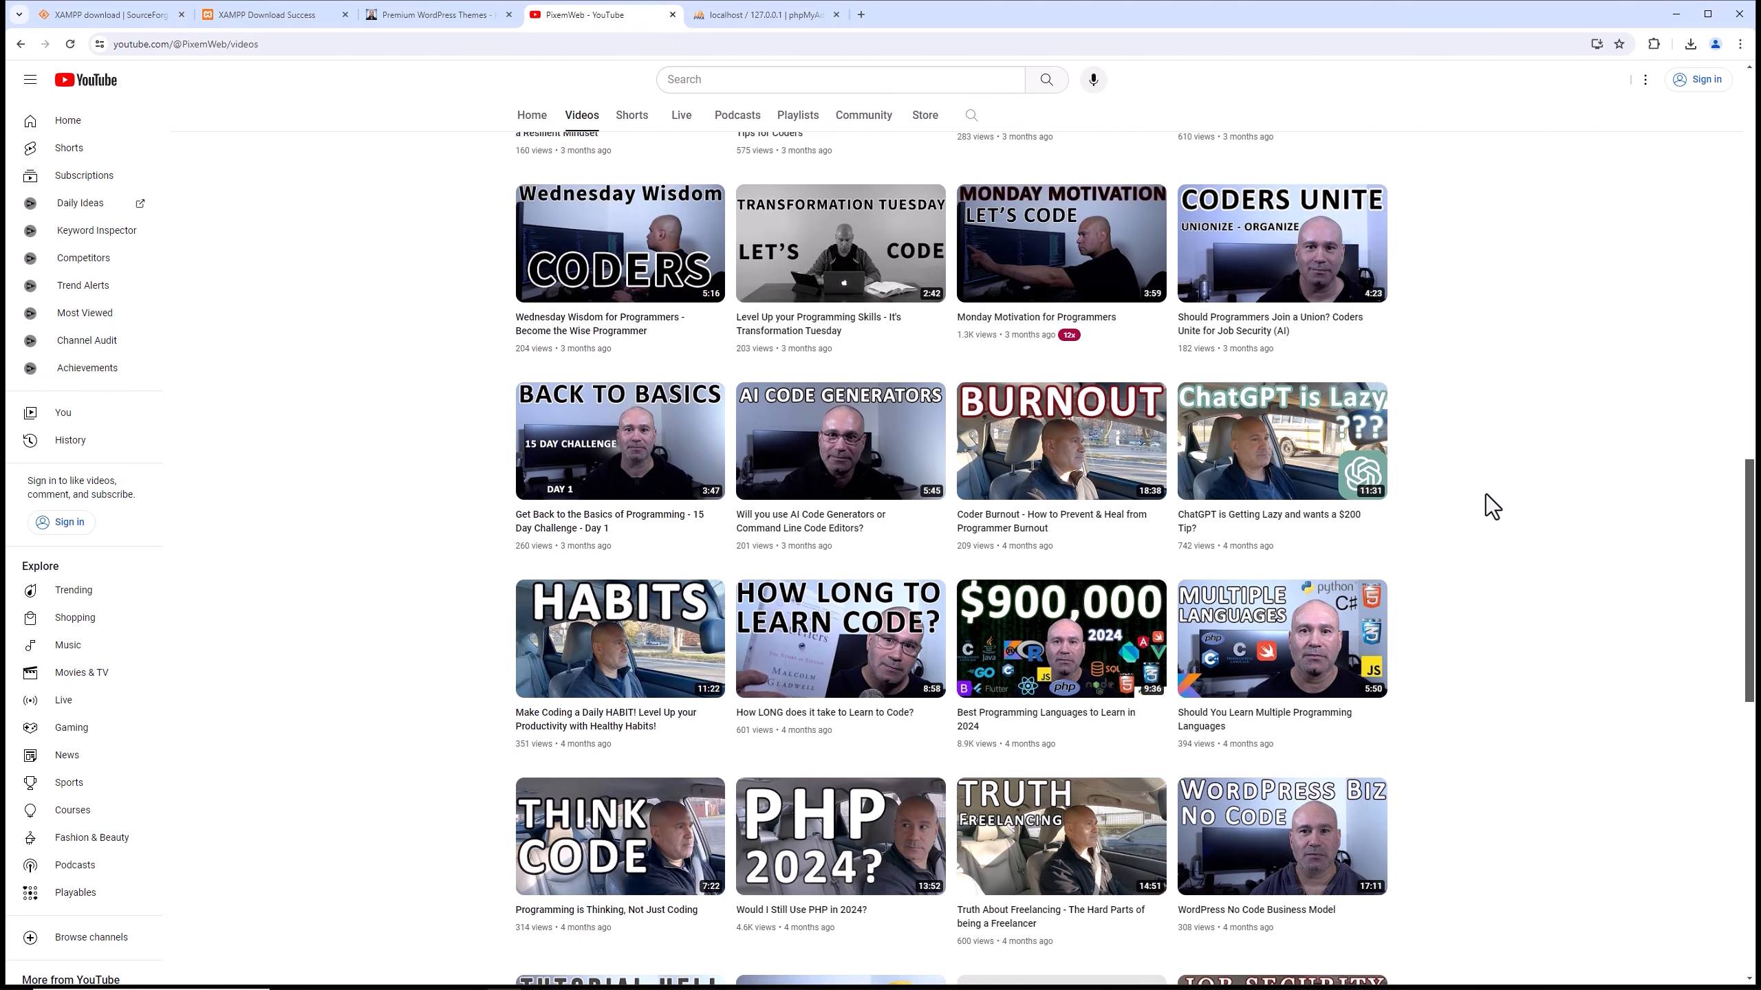
{"action": "scroll", "coordinate": [1486, 494], "scroll_direction": "down", "scroll_amount": 11}
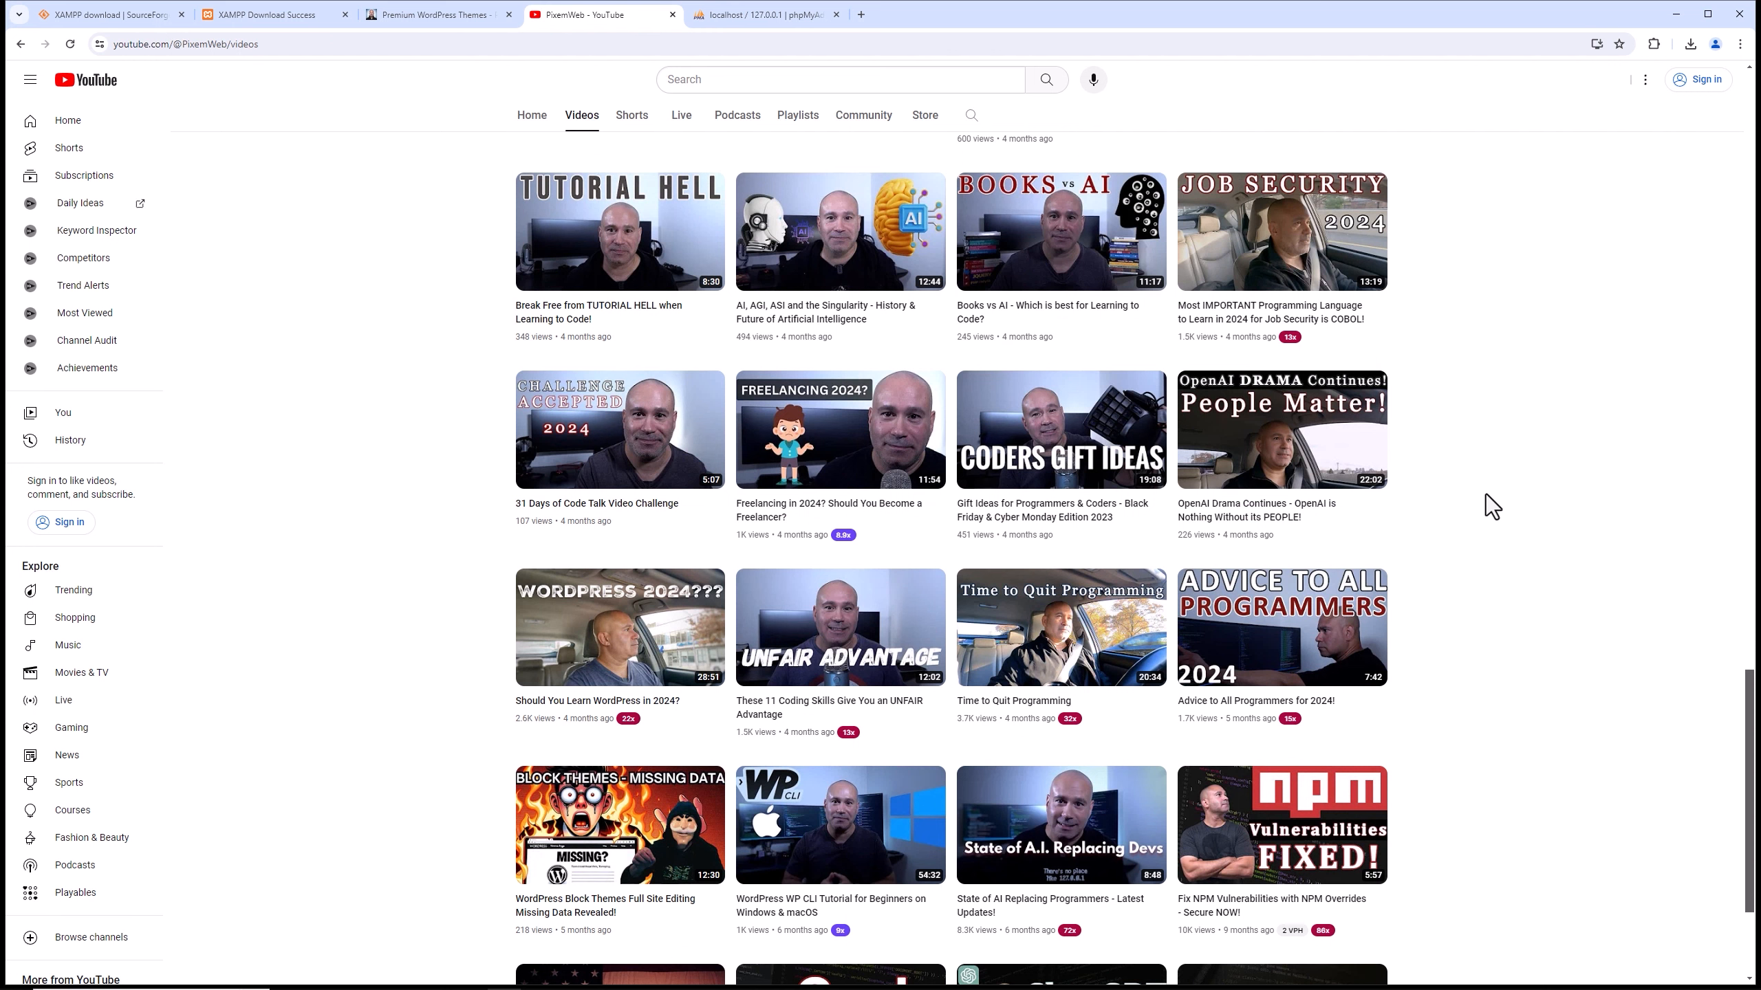
{"action": "scroll", "coordinate": [1491, 507], "scroll_direction": "down", "scroll_amount": 2}
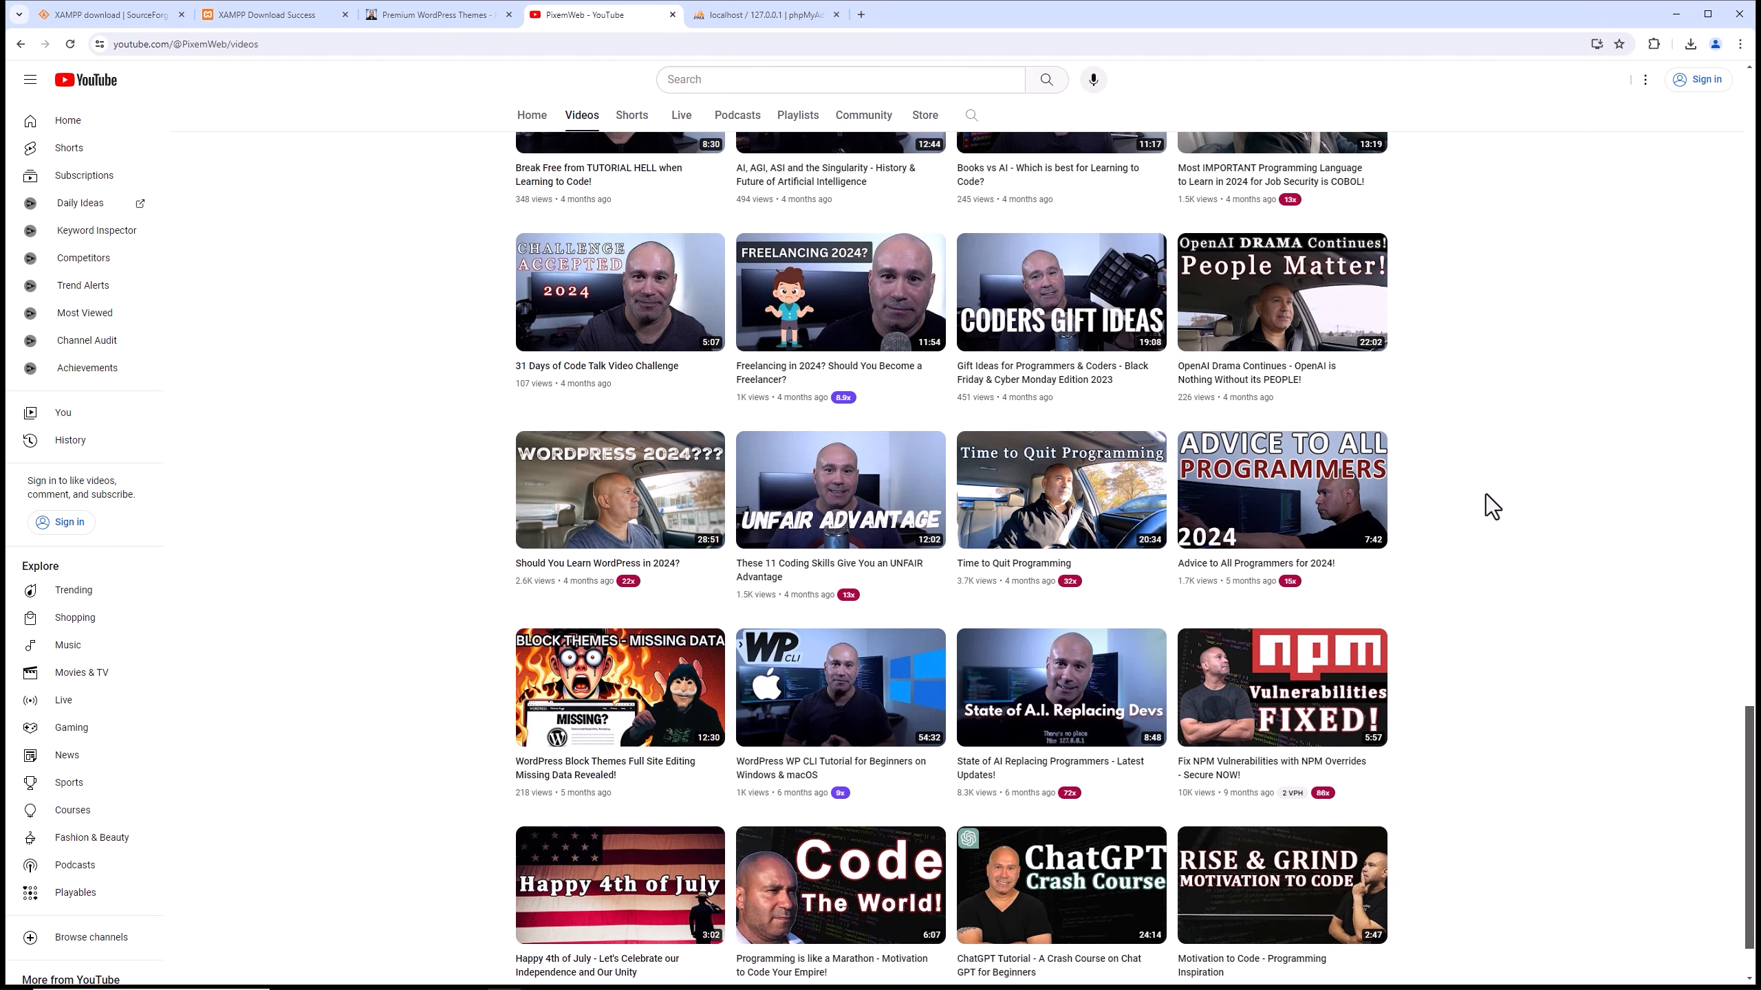